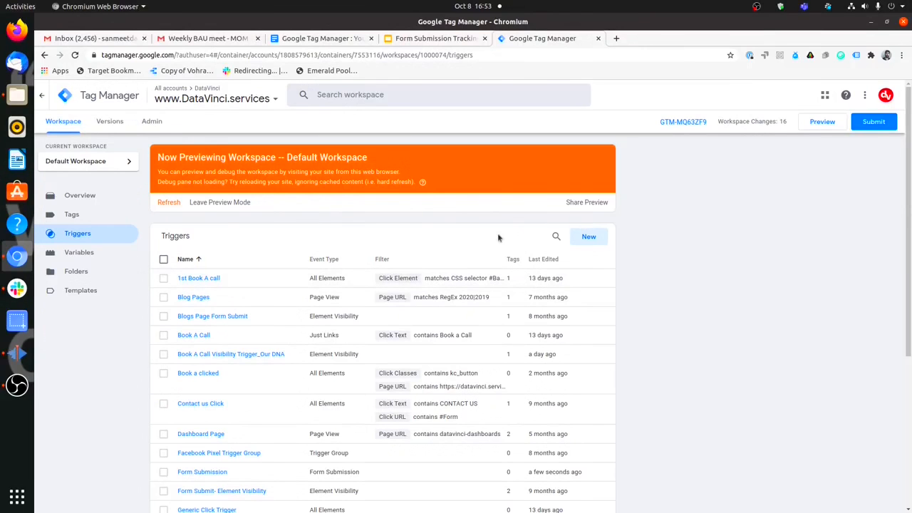
Scroll the Default Workspace triggers list to confirm the Form Submission trigger is there.
{"action": "scroll", "coordinate": [427, 383], "scroll_direction": "down", "scroll_amount": 1}
{"action": "scroll", "coordinate": [400, 382], "scroll_direction": "up", "scroll_amount": 1}
{"action": "left_click", "coordinate": [594, 238]}
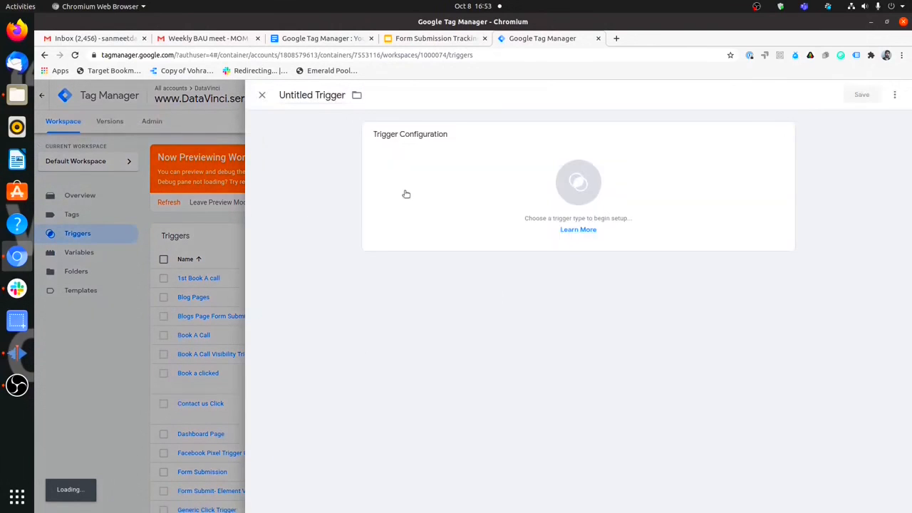
{"action": "left_click", "coordinate": [452, 206]}
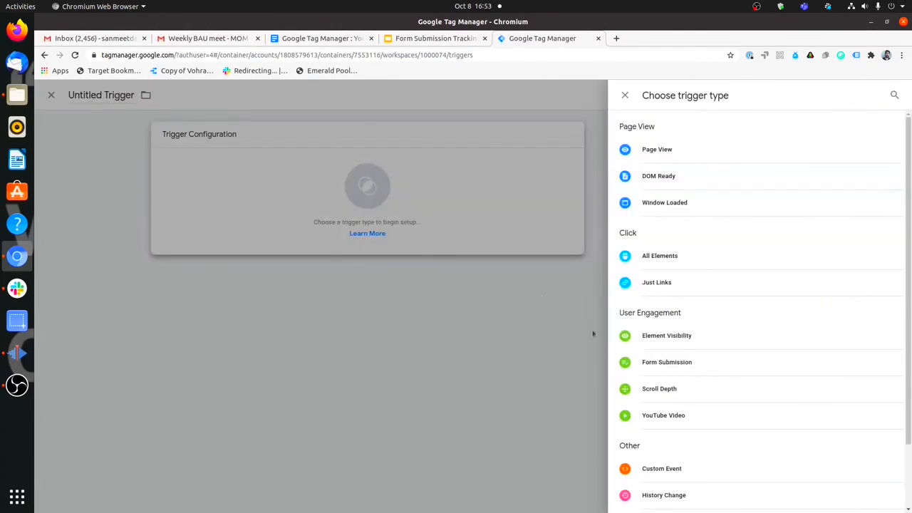
{"action": "left_click", "coordinate": [683, 363]}
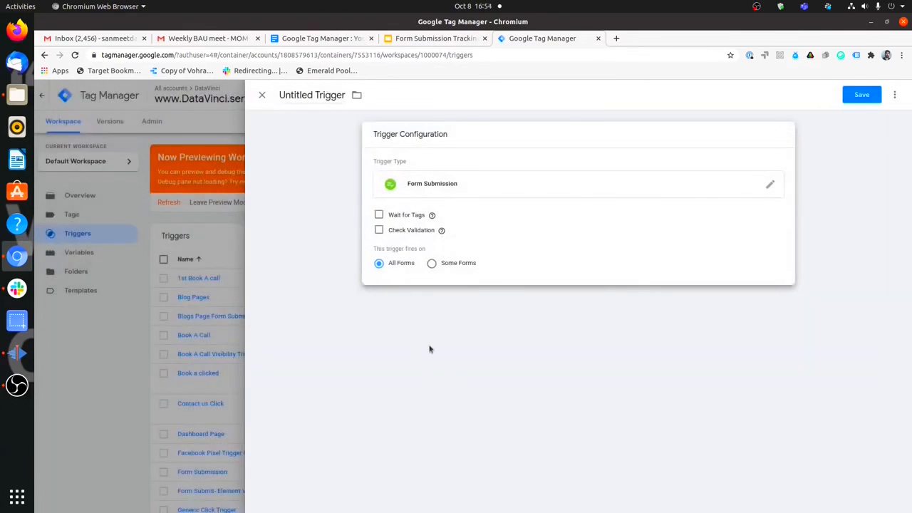
{"action": "left_click", "coordinate": [261, 94]}
{"action": "left_click", "coordinate": [536, 206]}
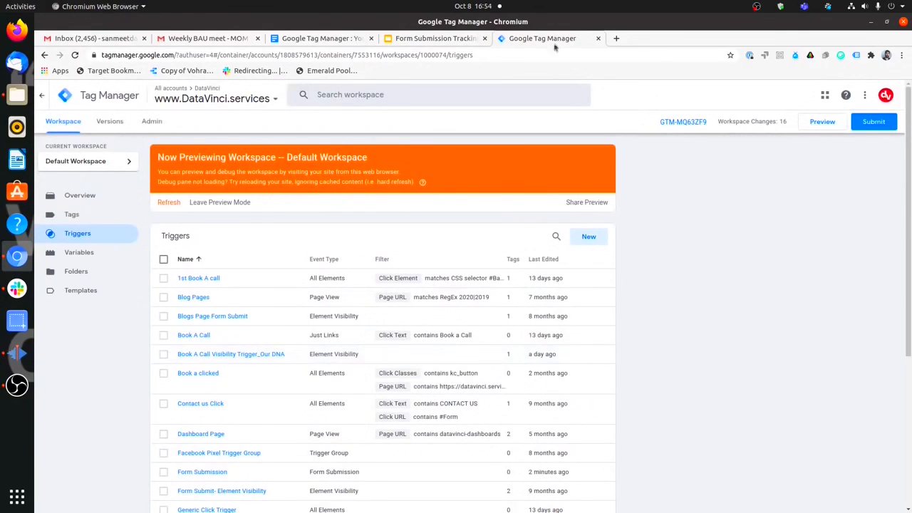
{"action": "left_click", "coordinate": [617, 39]}
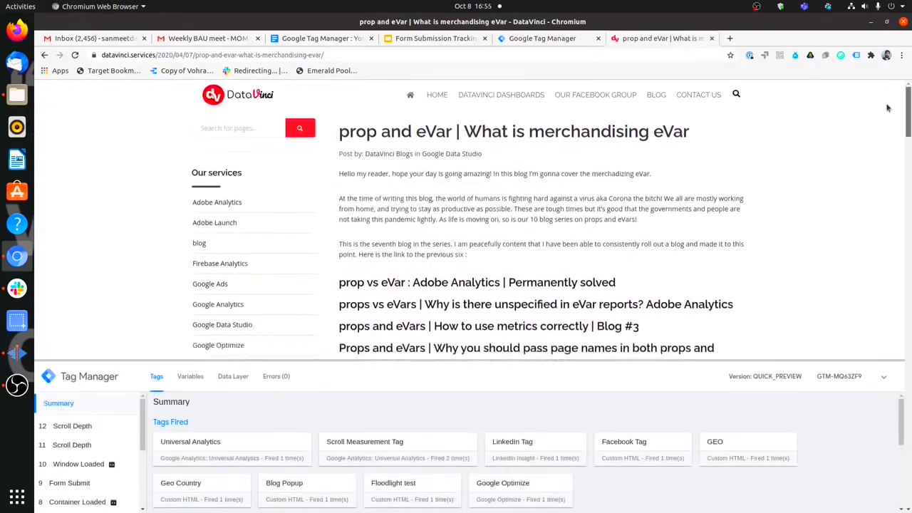
Fill the Get in touch form with a name, e-mail, company Datavinci, country India and a phone number.
{"action": "left_click_drag", "start_coordinate": [887, 104], "coordinate": [887, 101]}
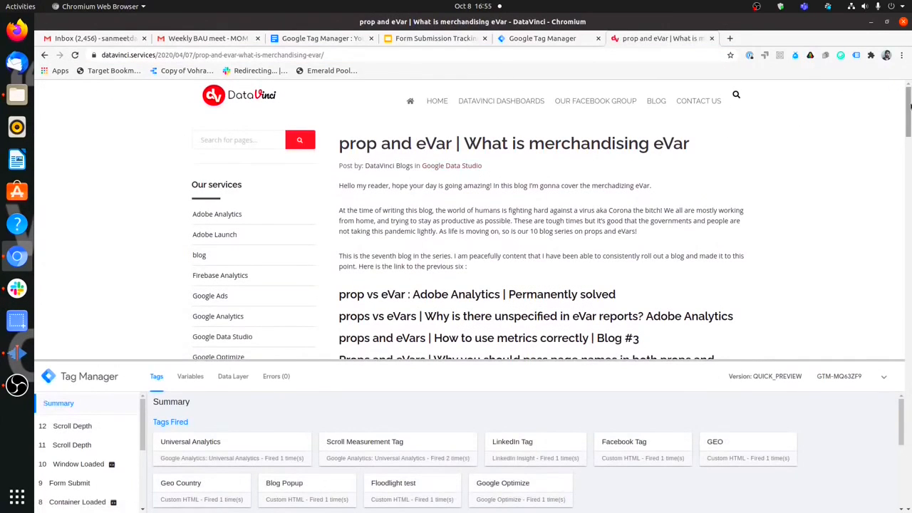
{"action": "left_click_drag", "start_coordinate": [909, 106], "coordinate": [906, 442]}
{"action": "left_click", "coordinate": [454, 286]}
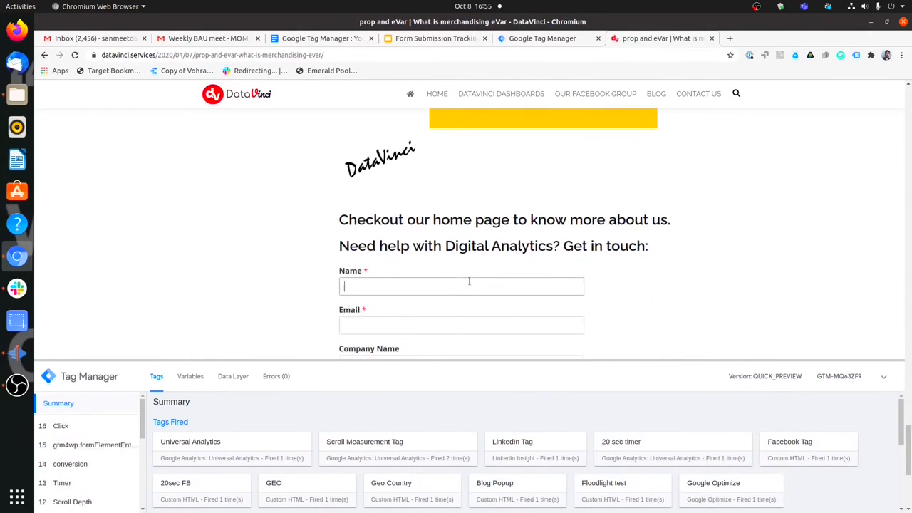
{"action": "type", "text": "Sanmeet"}
{"action": "key", "text": "Tab"}
{"action": "key", "text": "Tab"}
{"action": "type", "text": "Datavinci"}
{"action": "key", "text": "Tab"}
{"action": "type", "text": "India"}
{"action": "key", "text": "Tab"}
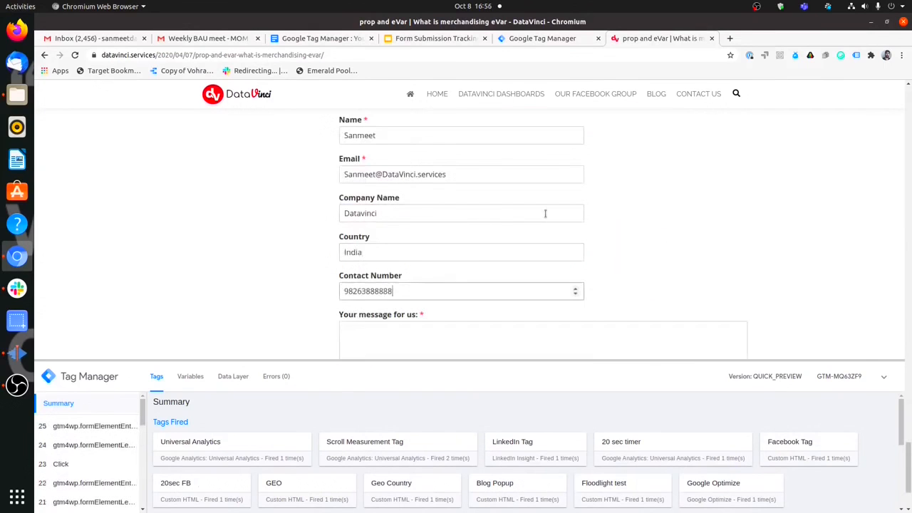
{"action": "scroll", "coordinate": [570, 228], "scroll_direction": "down", "scroll_amount": 3}
Enter the message 'Do More', tick reCAPTCHA, submit the form, and enlarge the preview pane.
{"action": "left_click", "coordinate": [585, 238]}
{"action": "type", "text": "Do More"}
{"action": "left_click", "coordinate": [354, 293]}
{"action": "left_click", "coordinate": [362, 335]}
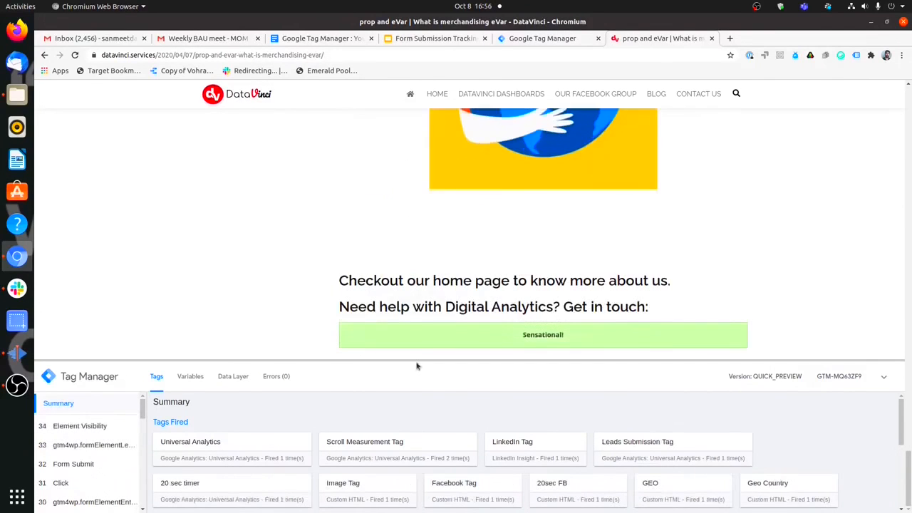
{"action": "left_click_drag", "start_coordinate": [413, 360], "coordinate": [411, 323]}
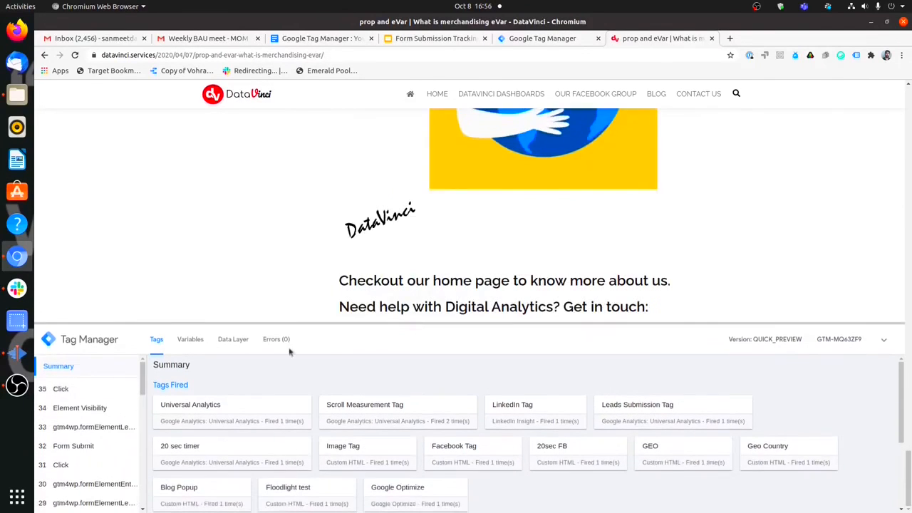
Inspect the Tags fired by the 32 Form Submit event in the GTM debug pane.
{"action": "scroll", "coordinate": [96, 431], "scroll_direction": "down", "scroll_amount": 1}
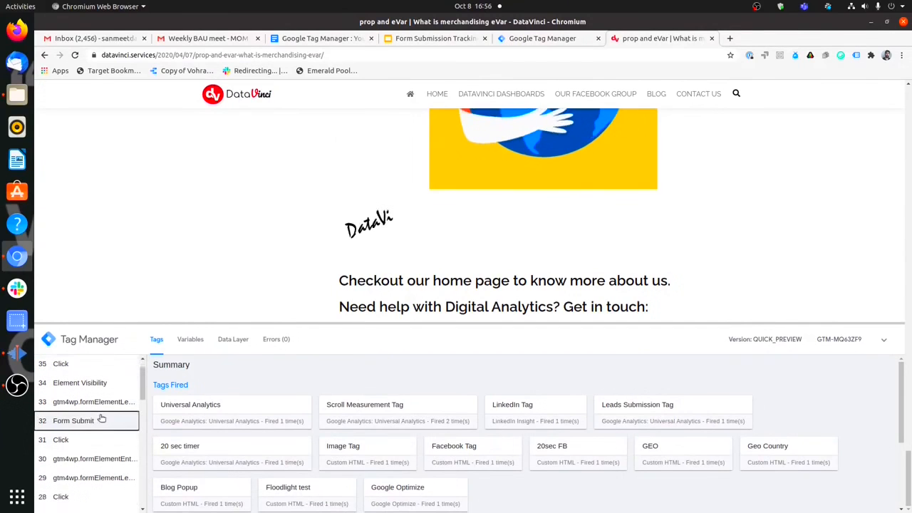
{"action": "left_click", "coordinate": [102, 418]}
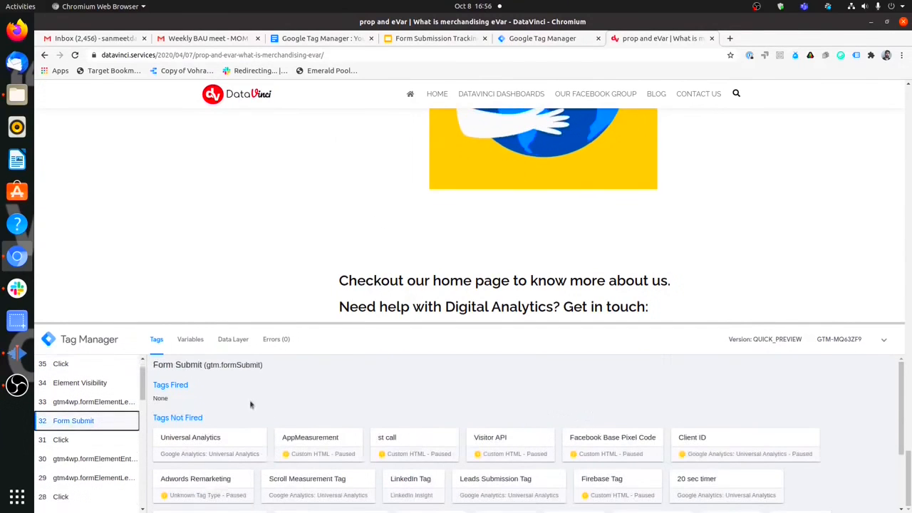
{"action": "scroll", "coordinate": [242, 399], "scroll_direction": "down", "scroll_amount": 2}
{"action": "left_click", "coordinate": [883, 342]}
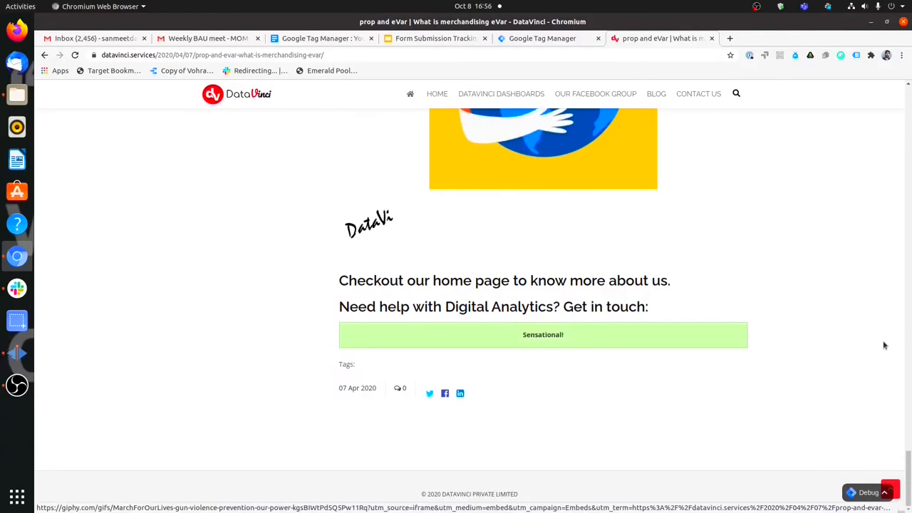
{"action": "left_click", "coordinate": [868, 492]}
{"action": "left_click", "coordinate": [73, 466]}
{"action": "scroll", "coordinate": [398, 412], "scroll_direction": "up", "scroll_amount": 2}
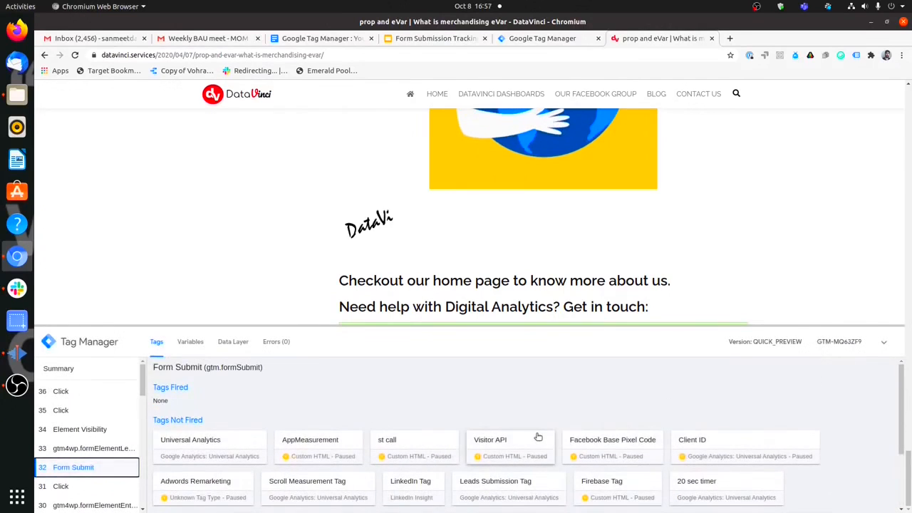
Review the Form Submit event's Variables, then return to the Google Tag Manager triggers list.
{"action": "left_click", "coordinate": [190, 342]}
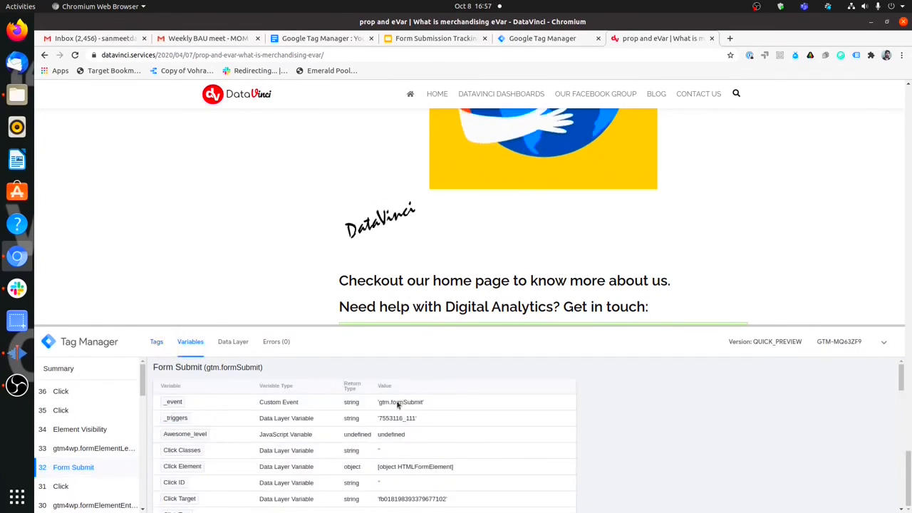
{"action": "scroll", "coordinate": [369, 418], "scroll_direction": "down", "scroll_amount": 4}
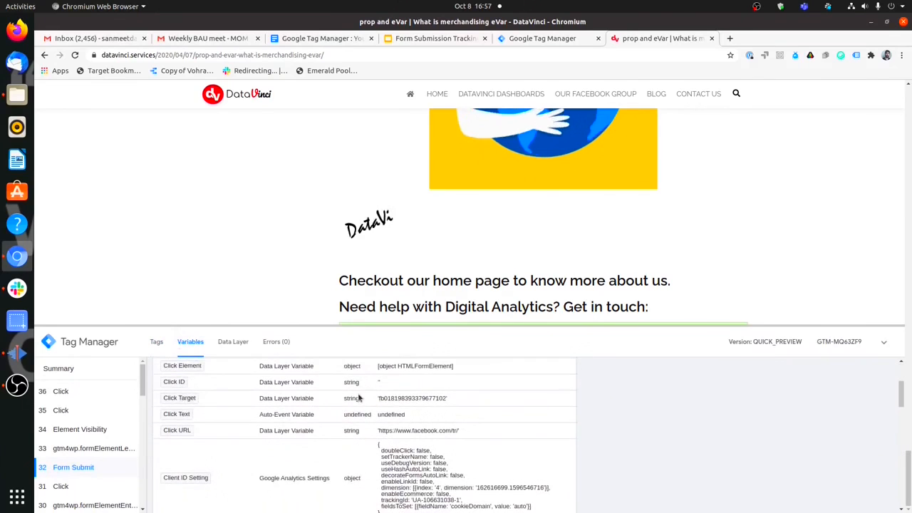
{"action": "scroll", "coordinate": [360, 398], "scroll_direction": "down", "scroll_amount": 5}
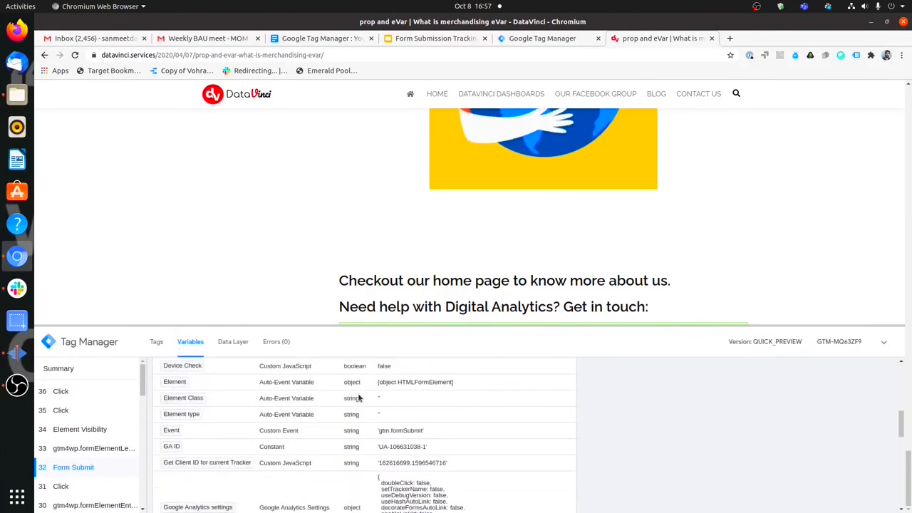
{"action": "scroll", "coordinate": [360, 398], "scroll_direction": "down", "scroll_amount": 6}
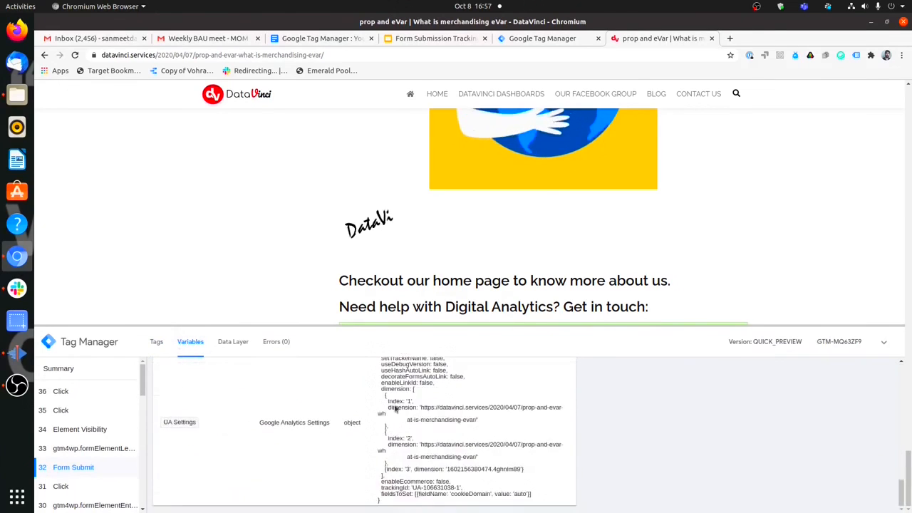
{"action": "scroll", "coordinate": [395, 407], "scroll_direction": "up", "scroll_amount": 15}
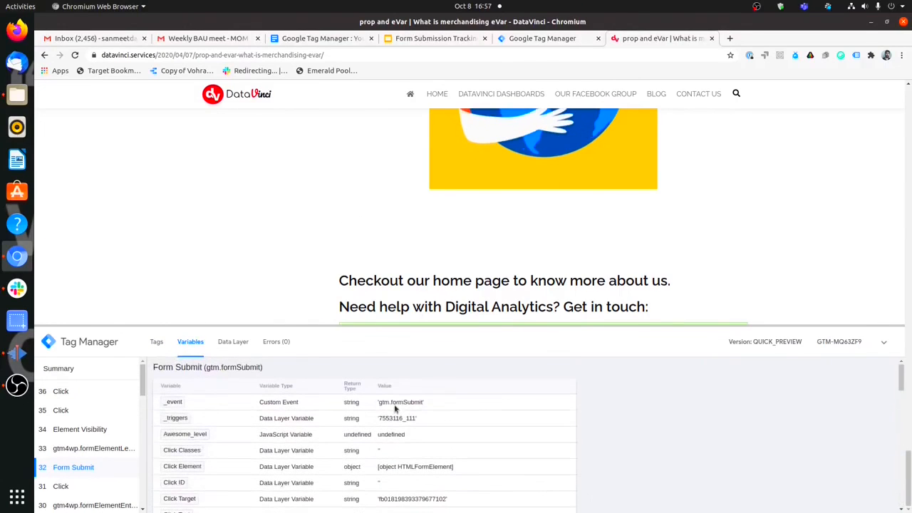
{"action": "left_click", "coordinate": [505, 40]}
{"action": "scroll", "coordinate": [214, 405], "scroll_direction": "down", "scroll_amount": 1}
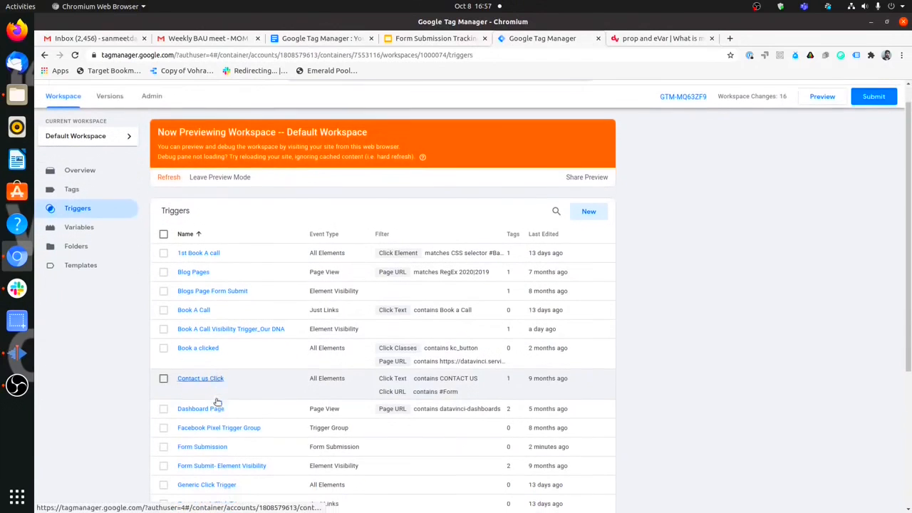
Set the Form Submission trigger to fire on Some Forms with a Page URL condition, then return to the blog tab.
{"action": "left_click", "coordinate": [215, 447]}
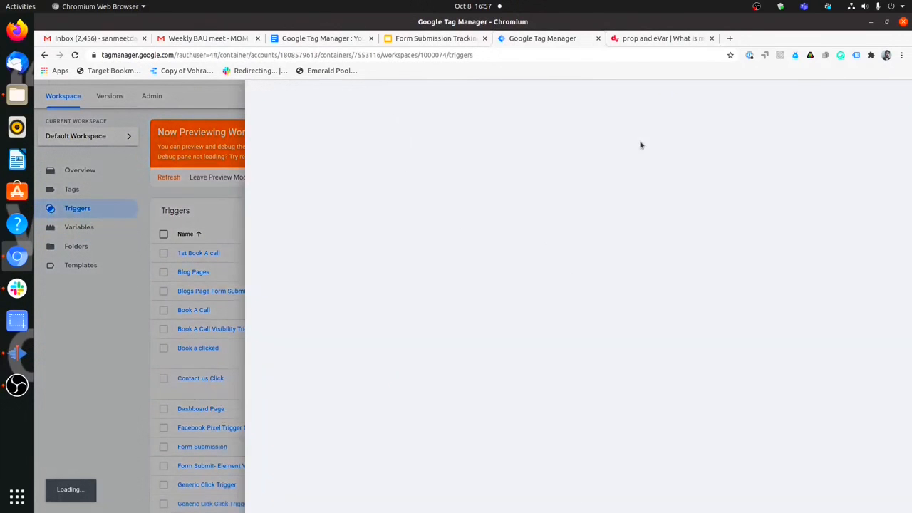
{"action": "left_click", "coordinate": [527, 239]}
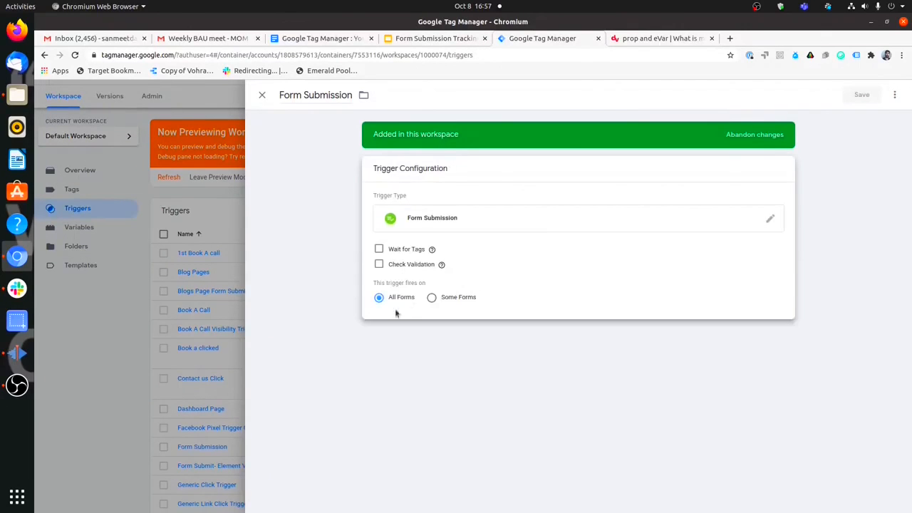
{"action": "left_click", "coordinate": [431, 297]}
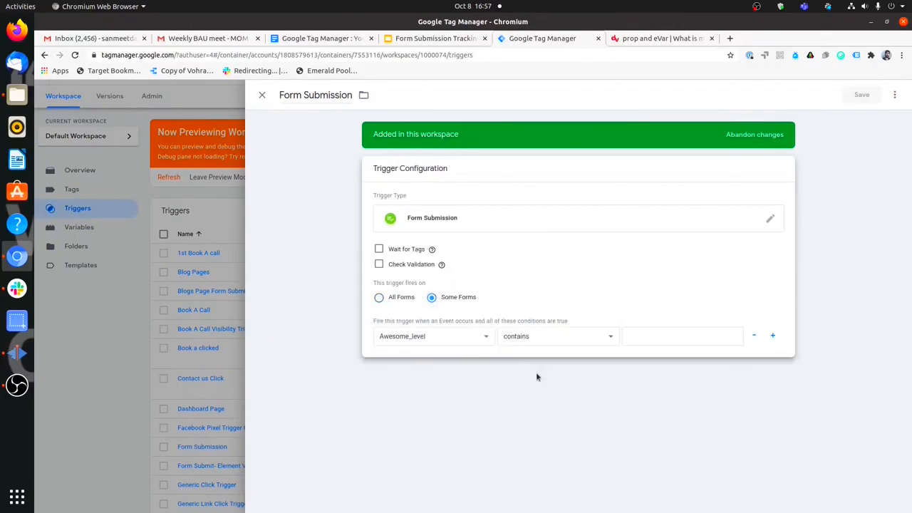
{"action": "left_click", "coordinate": [480, 340]}
{"action": "scroll", "coordinate": [463, 228], "scroll_direction": "down", "scroll_amount": 5}
{"action": "scroll", "coordinate": [463, 228], "scroll_direction": "up", "scroll_amount": 5}
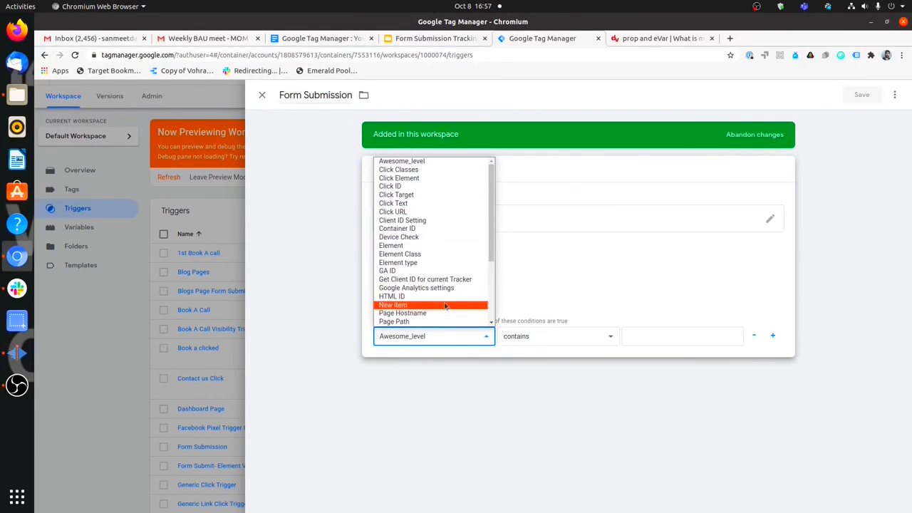
{"action": "scroll", "coordinate": [446, 313], "scroll_direction": "down", "scroll_amount": 1}
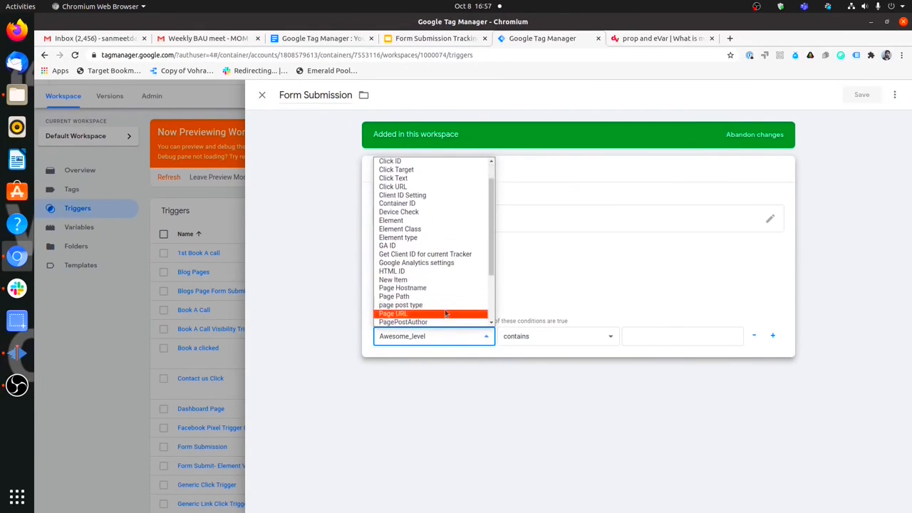
{"action": "left_click", "coordinate": [446, 313]}
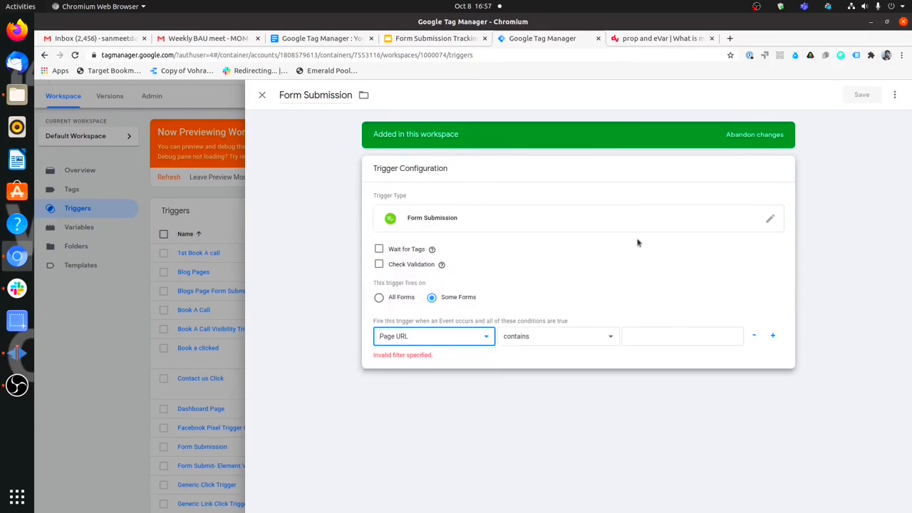
{"action": "left_click", "coordinate": [633, 42]}
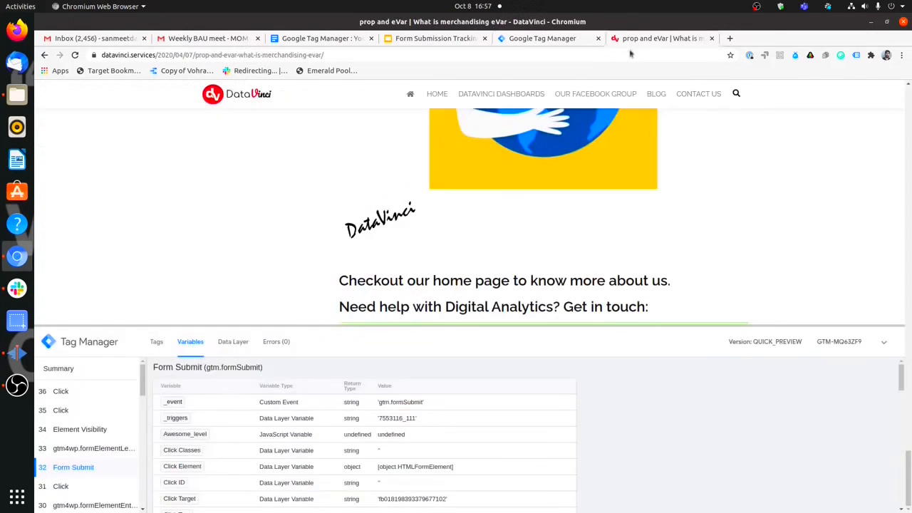
View the Form Submit event's Data Layer, including gtm.formSubmit, in an enlarged debug pane.
{"action": "left_click", "coordinate": [226, 344]}
{"action": "mouse_move", "coordinate": [362, 329]}
{"action": "left_mouse_down"}
{"action": "mouse_move", "coordinate": [385, 252]}
{"action": "mouse_move", "coordinate": [352, 236]}
{"action": "left_mouse_up"}
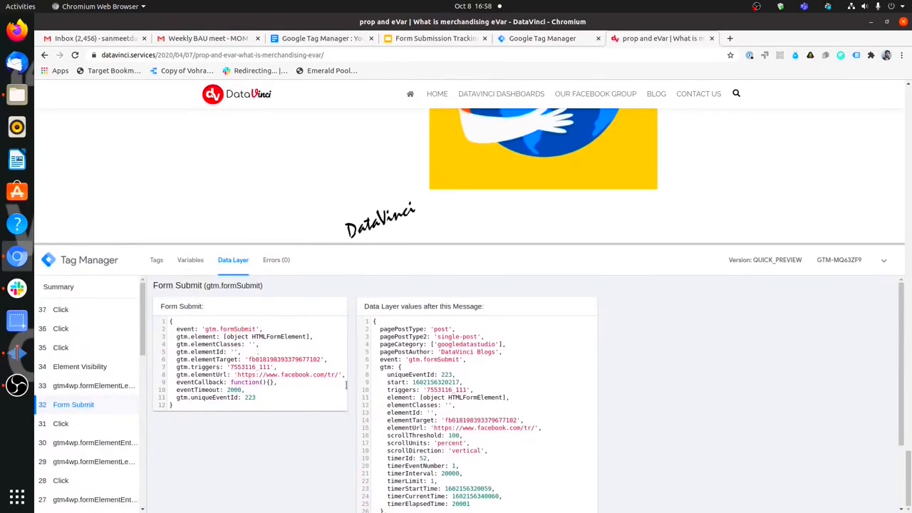
{"action": "scroll", "coordinate": [292, 349], "scroll_direction": "down", "scroll_amount": 3}
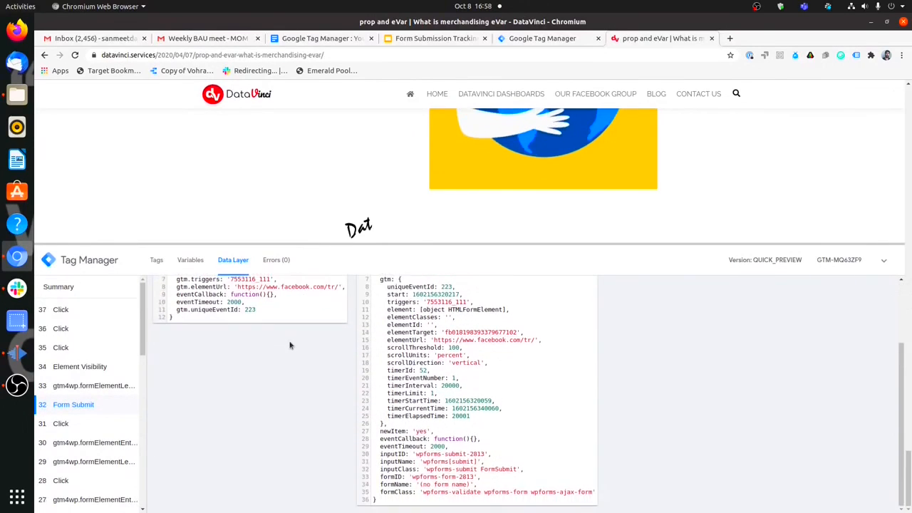
{"action": "scroll", "coordinate": [291, 346], "scroll_direction": "up", "scroll_amount": 3}
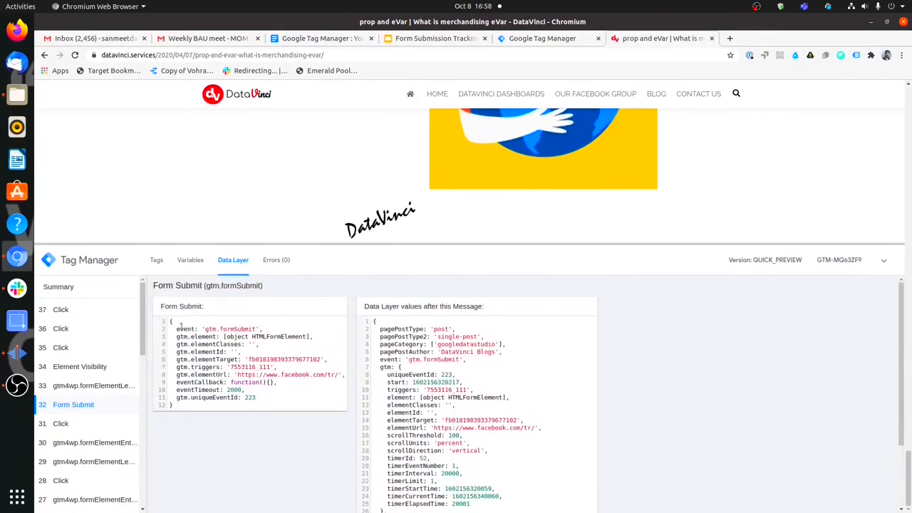
Check the GTM trigger editor, return to the blog post, and collapse the debug pane.
{"action": "left_click", "coordinate": [570, 39]}
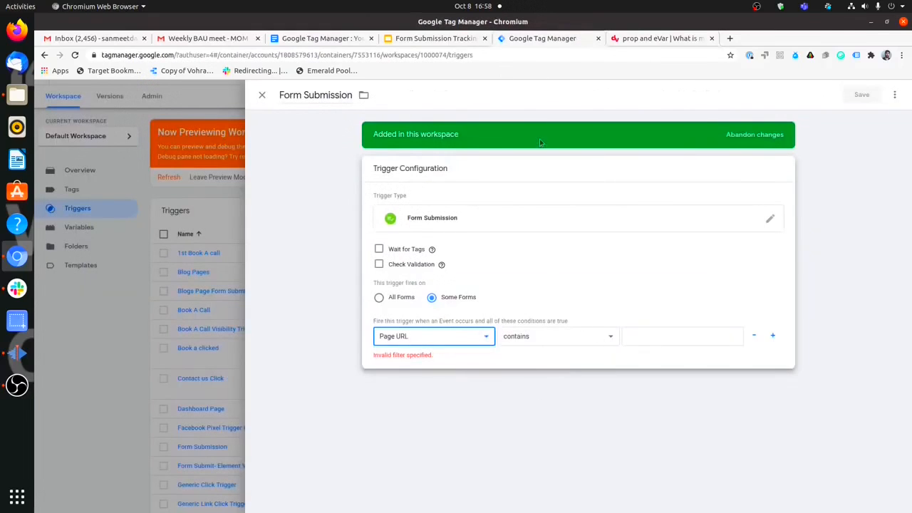
{"action": "left_click", "coordinate": [653, 38]}
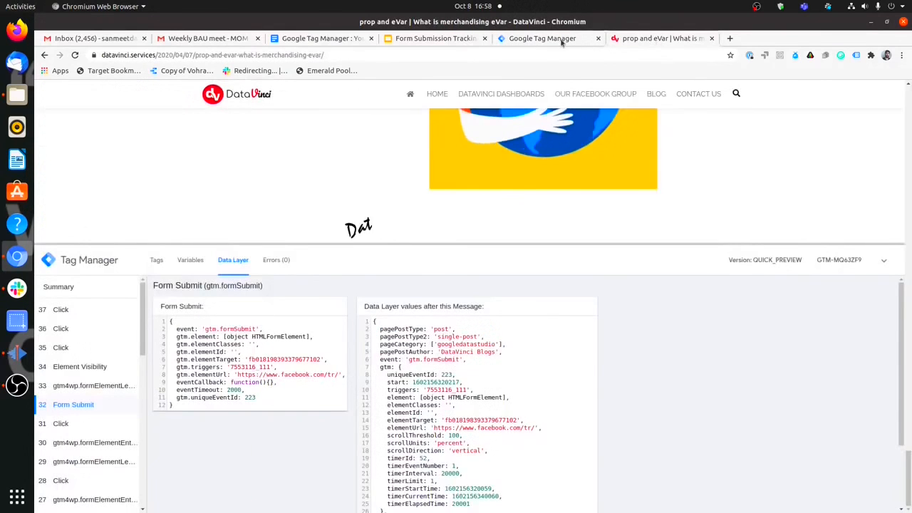
{"action": "left_click", "coordinate": [884, 260]}
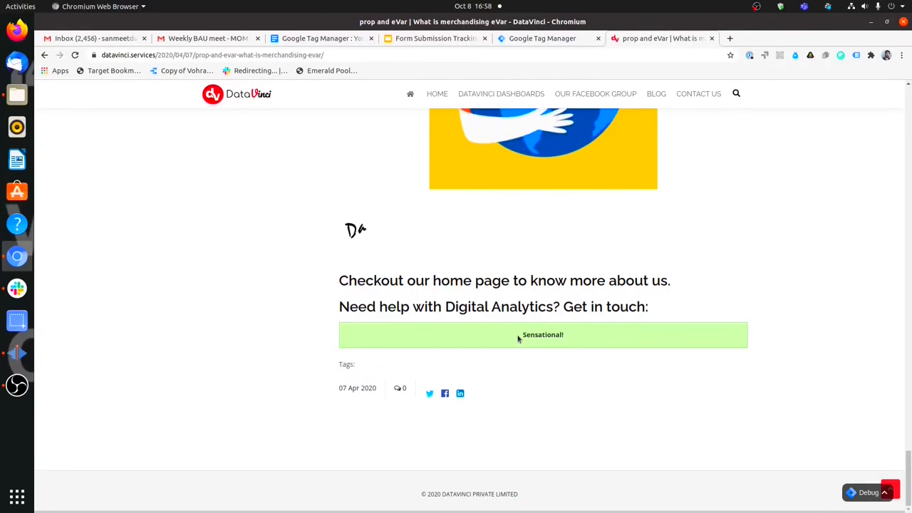
{"action": "left_click", "coordinate": [849, 503]}
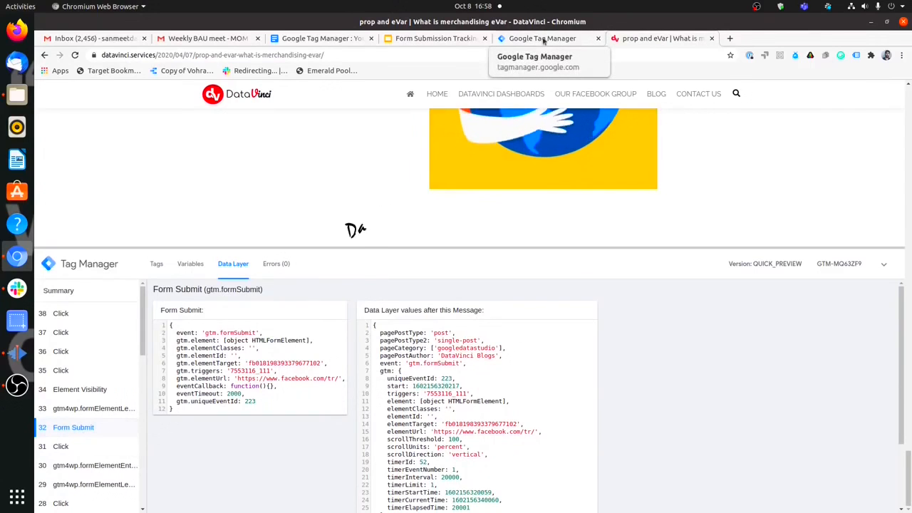
Collapse the debug pane and locate the Sensational! confirmation message on the page.
{"action": "left_click", "coordinate": [884, 270]}
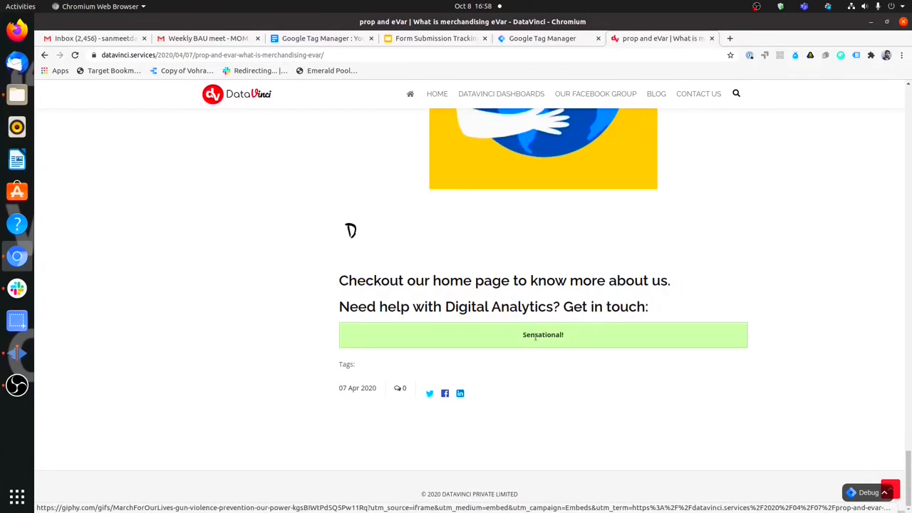
{"action": "left_click_drag", "start_coordinate": [523, 335], "coordinate": [566, 342]}
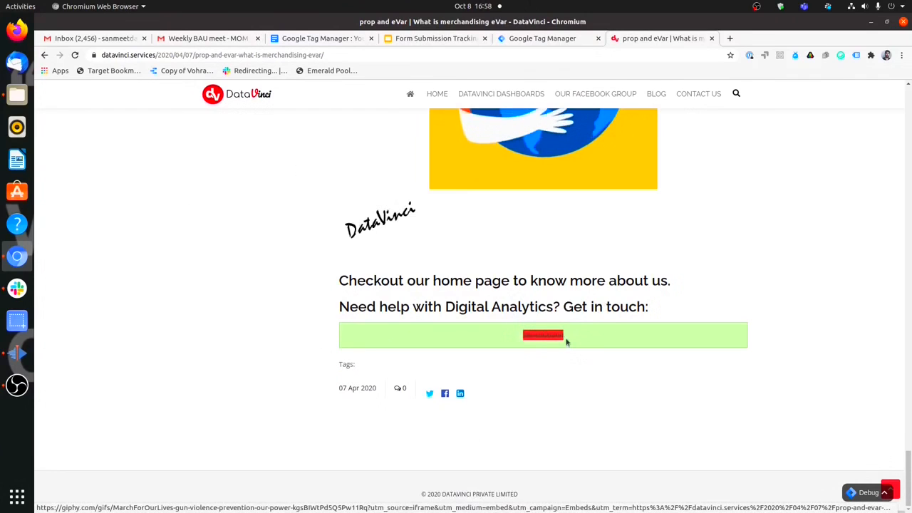
{"action": "left_click_drag", "start_coordinate": [348, 280], "coordinate": [668, 305]}
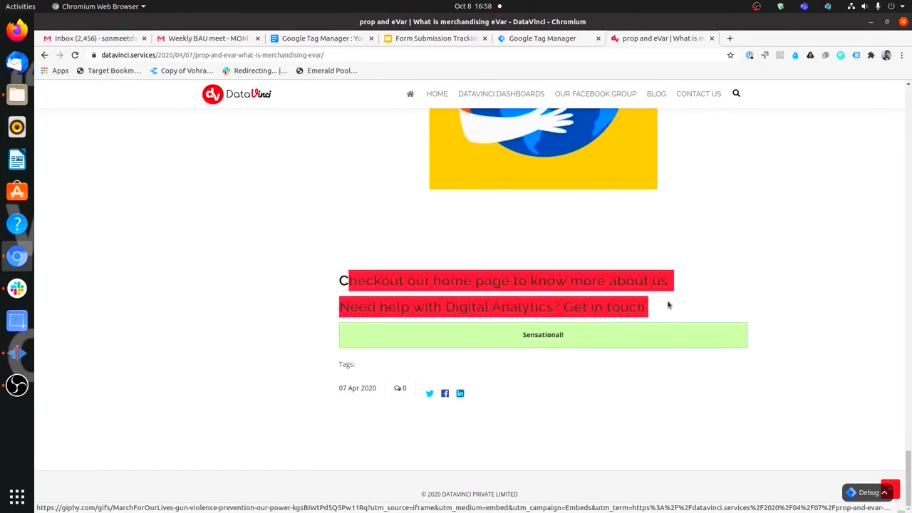
{"action": "left_click", "coordinate": [668, 306]}
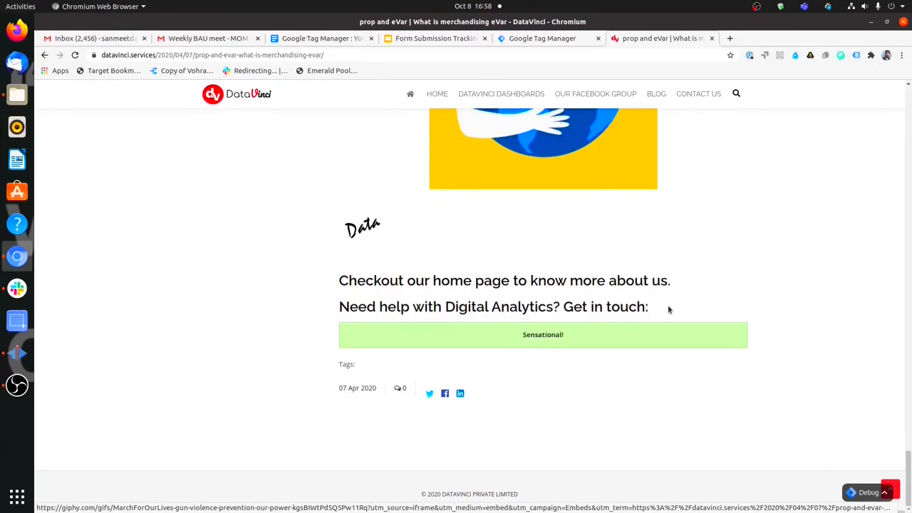
{"action": "right_click", "coordinate": [535, 340]}
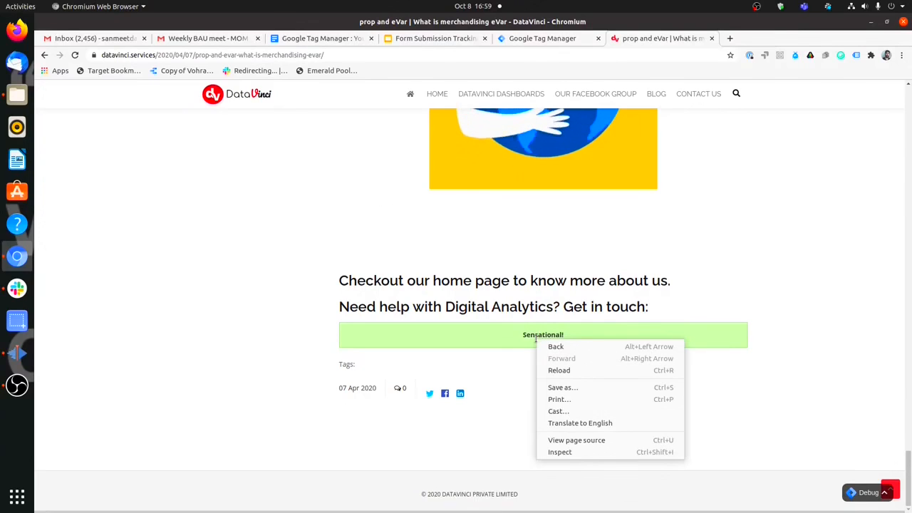
{"action": "left_click", "coordinate": [483, 335]}
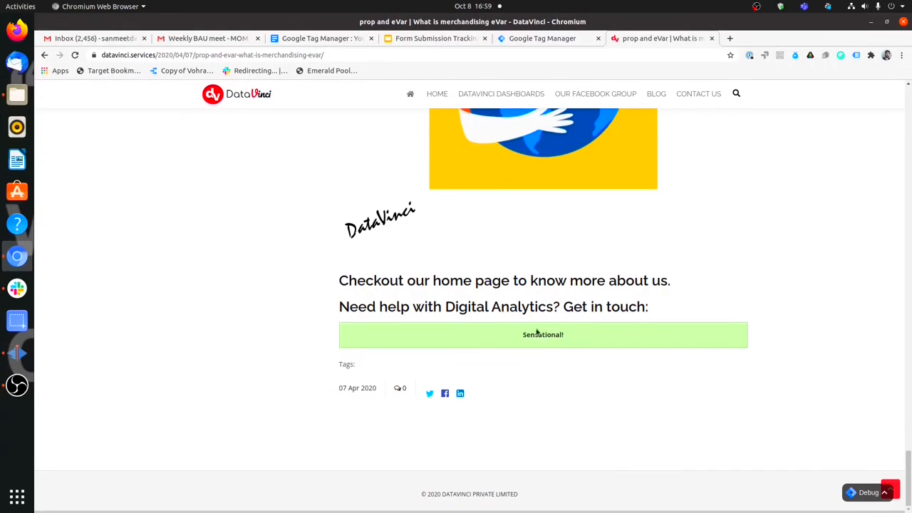
Inspect the Sensational! strong element in developer tools and copy its CSS selector.
{"action": "right_click", "coordinate": [540, 333]}
{"action": "left_click", "coordinate": [575, 451]}
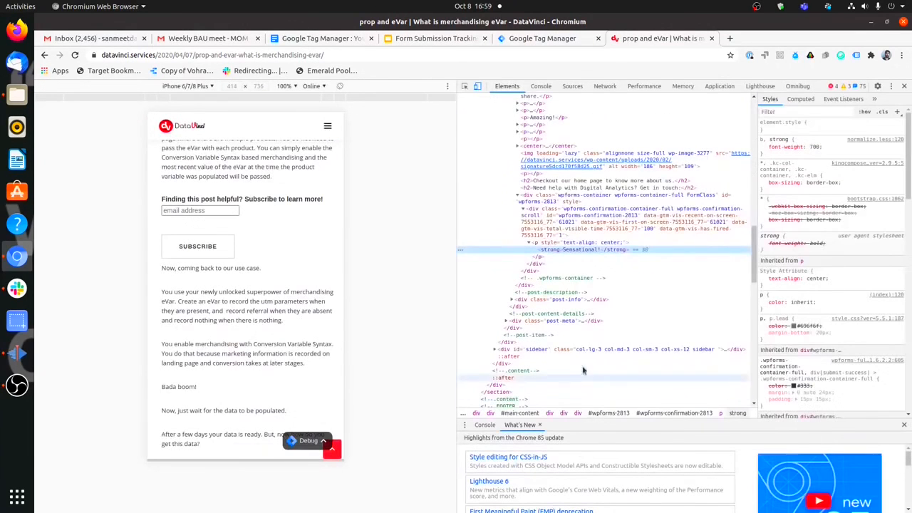
{"action": "scroll", "coordinate": [322, 271], "scroll_direction": "down", "scroll_amount": 15}
{"action": "scroll", "coordinate": [324, 276], "scroll_direction": "down", "scroll_amount": 6}
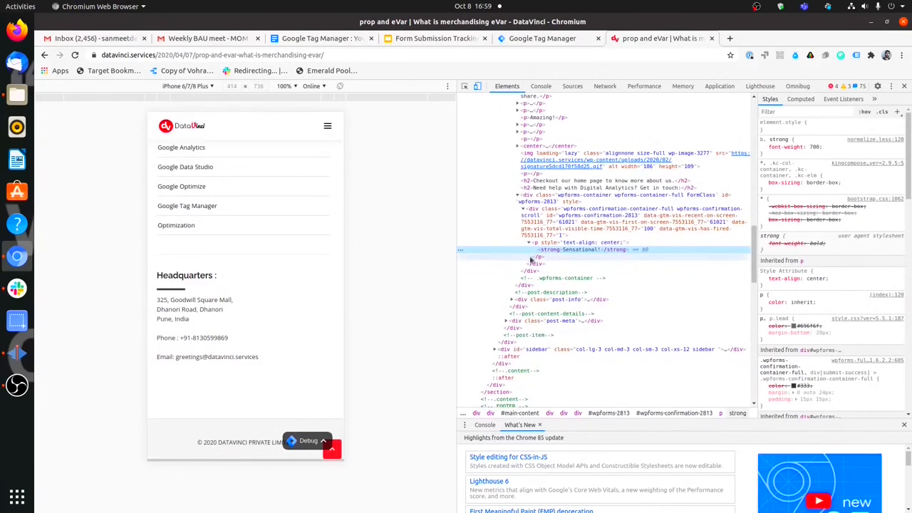
{"action": "scroll", "coordinate": [560, 257], "scroll_direction": "up", "scroll_amount": 4}
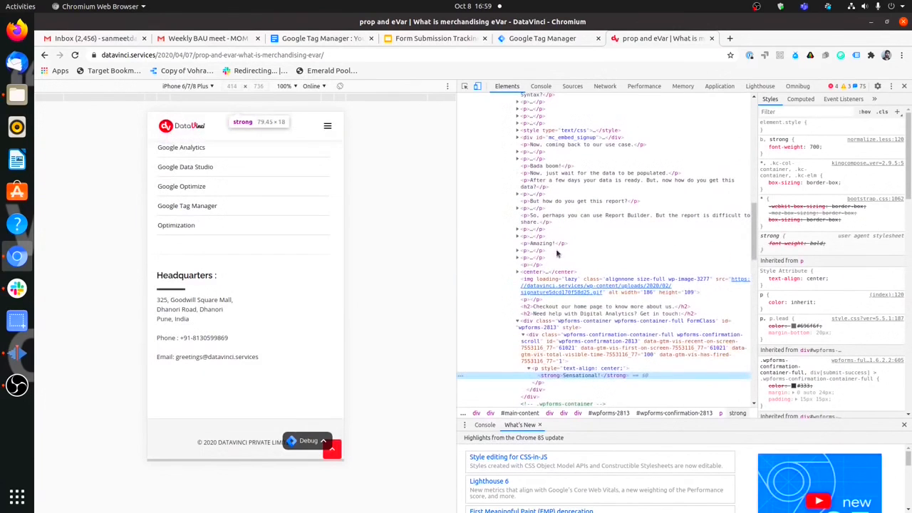
{"action": "right_click", "coordinate": [576, 378]}
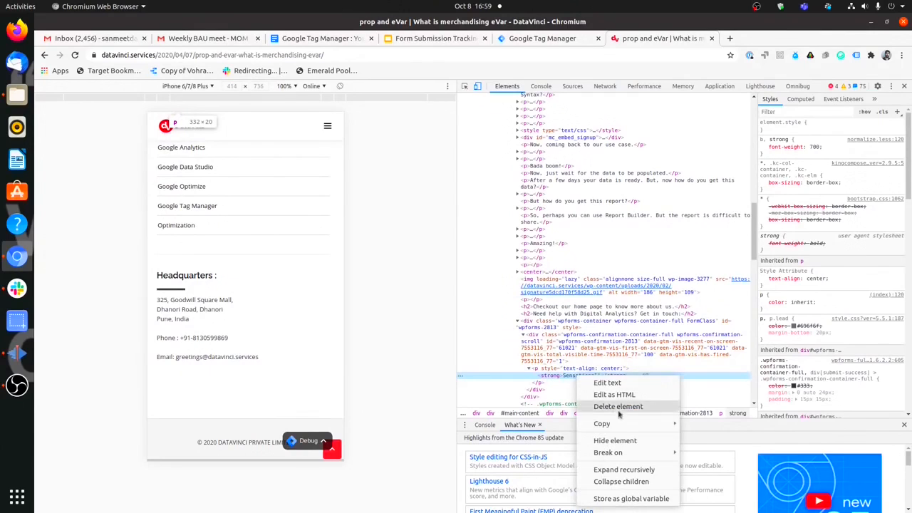
{"action": "mouse_move", "coordinate": [629, 424]}
{"action": "left_click", "coordinate": [743, 459]}
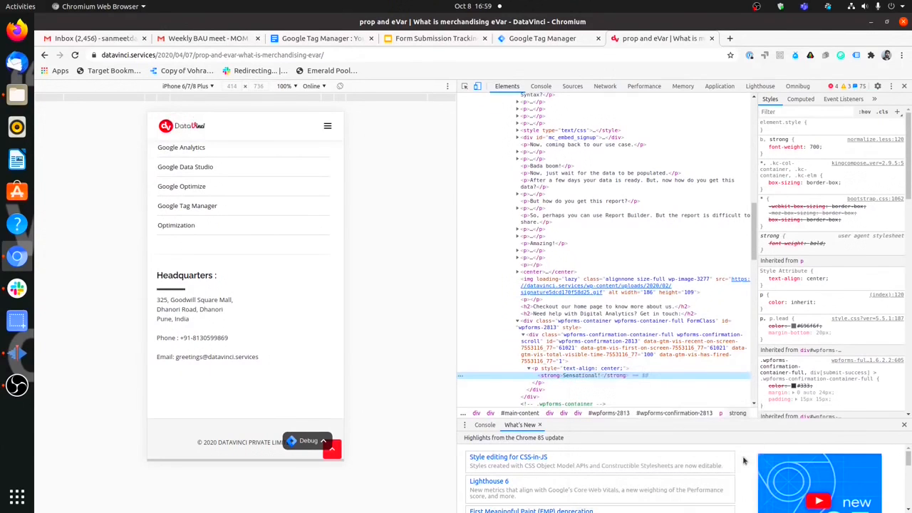
Make the trigger an Element Visibility type using the pasted CSS selector #wpforms-confirmation-2813 > p > strong.
{"action": "left_click", "coordinate": [544, 40]}
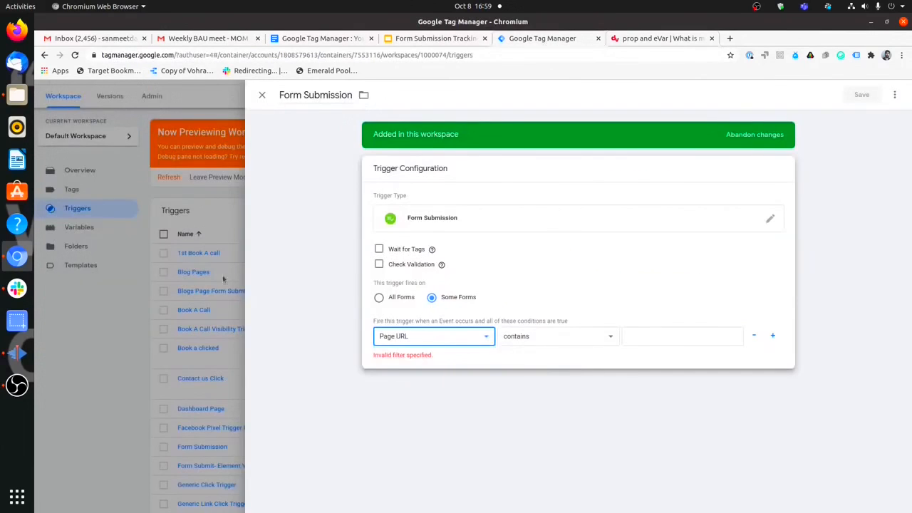
{"action": "left_click", "coordinate": [492, 221]}
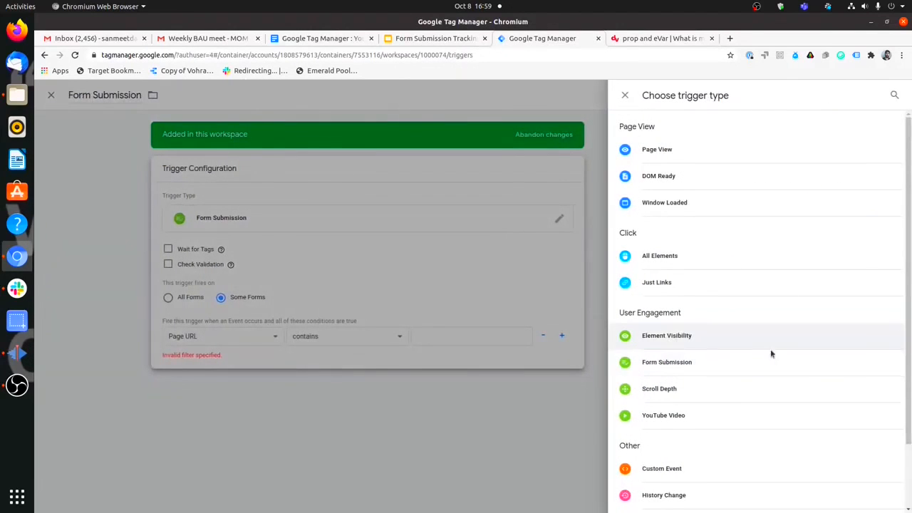
{"action": "left_click", "coordinate": [771, 349]}
{"action": "left_click", "coordinate": [448, 275]}
{"action": "left_click", "coordinate": [447, 287]}
{"action": "right_click", "coordinate": [437, 308]}
{"action": "left_click", "coordinate": [461, 364]}
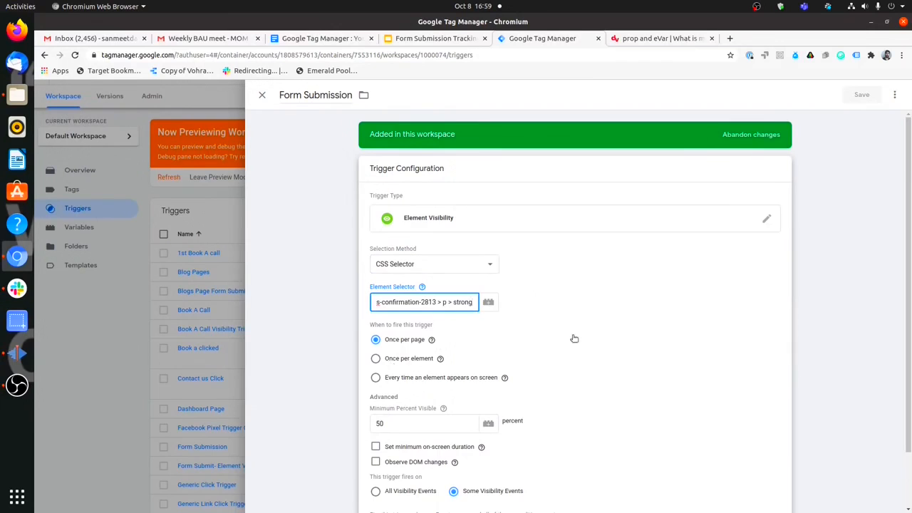
Turn on Observe DOM changes and set the trigger to fire on all visibility events.
{"action": "scroll", "coordinate": [574, 339], "scroll_direction": "down", "scroll_amount": 2}
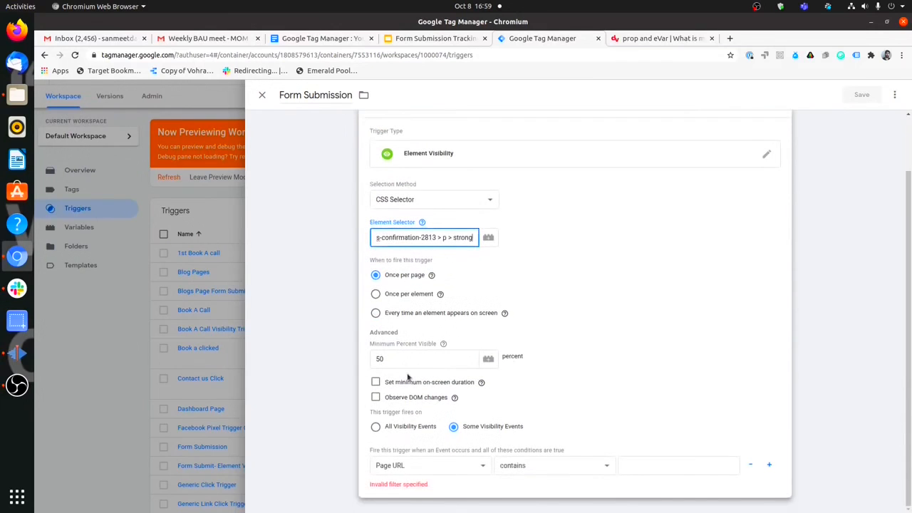
{"action": "left_click", "coordinate": [568, 361]}
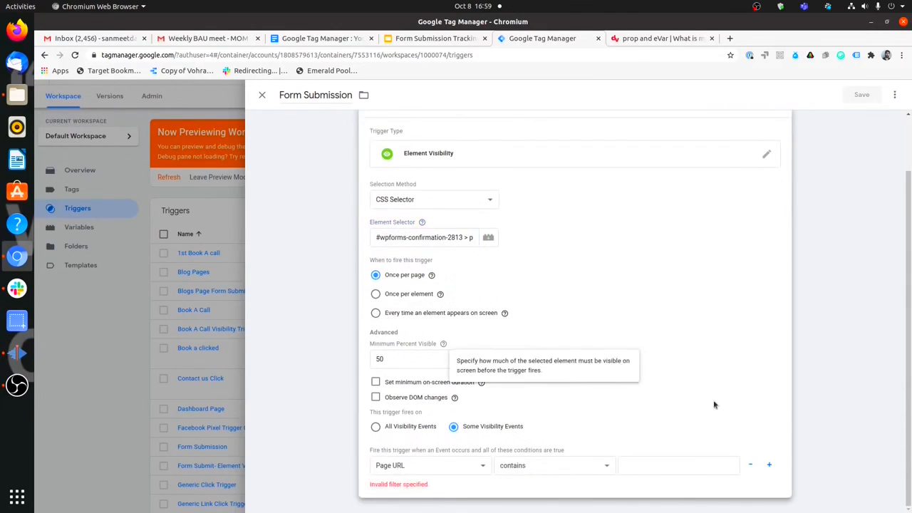
{"action": "left_click", "coordinate": [376, 398]}
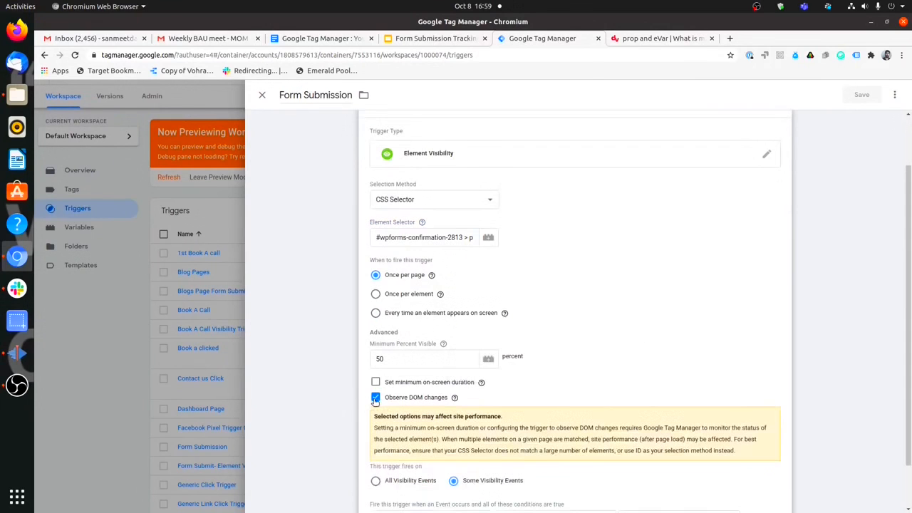
{"action": "left_click", "coordinate": [614, 44]}
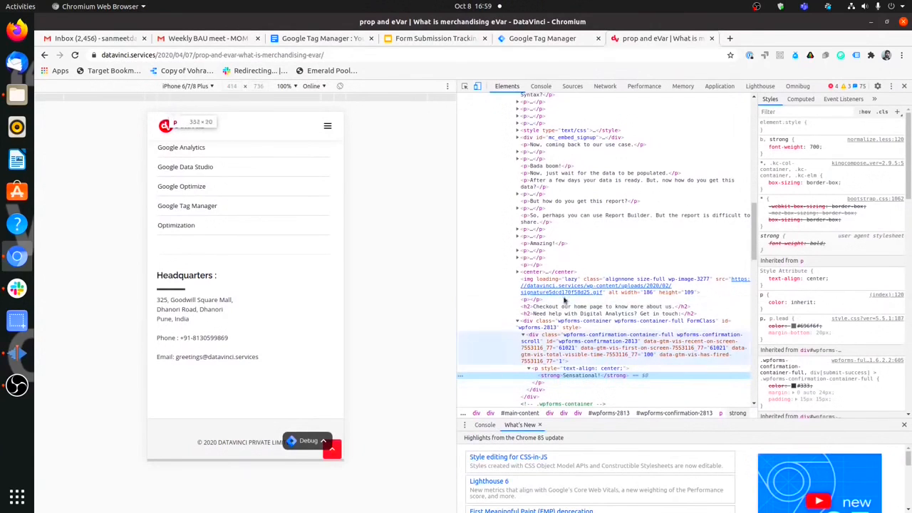
{"action": "left_click", "coordinate": [545, 39]}
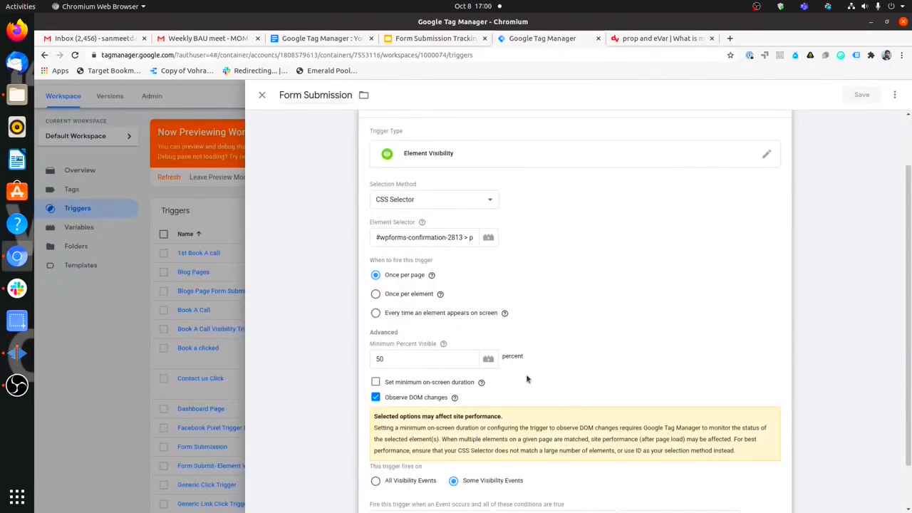
{"action": "scroll", "coordinate": [540, 335], "scroll_direction": "down", "scroll_amount": 1}
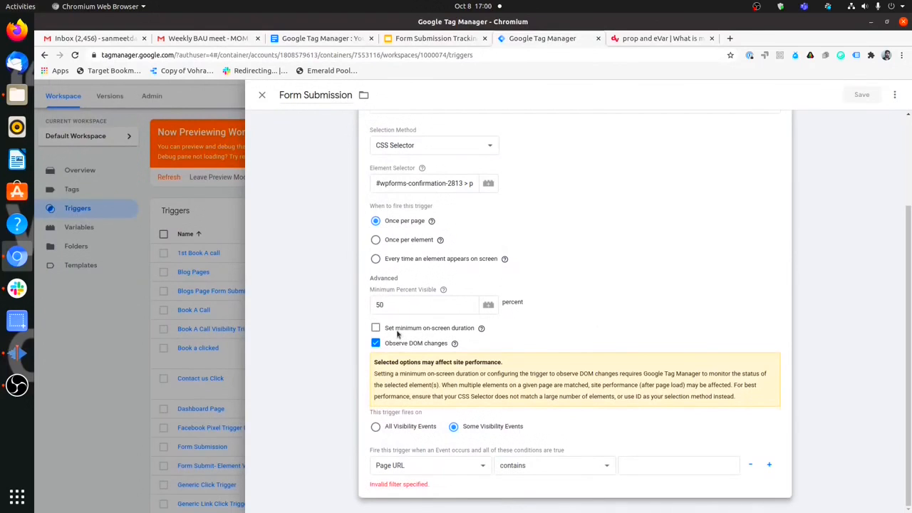
{"action": "left_click", "coordinate": [376, 427]}
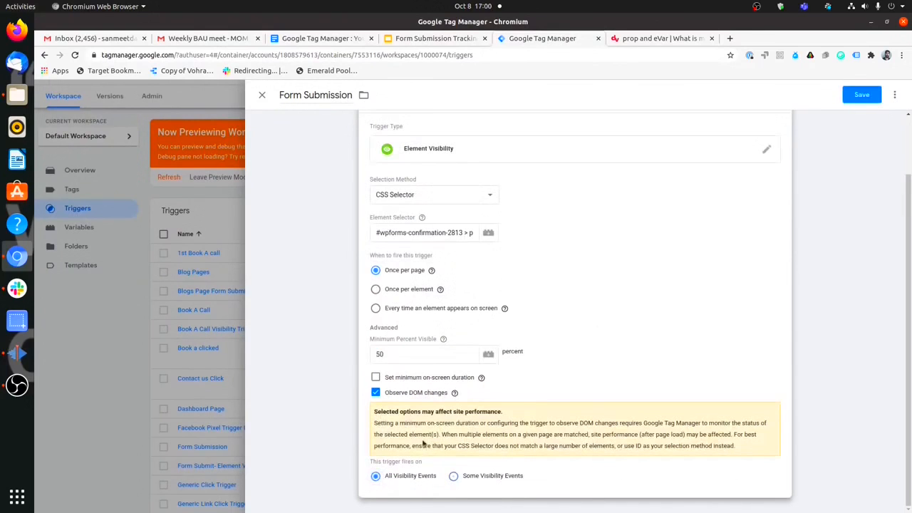
{"action": "scroll", "coordinate": [666, 306], "scroll_direction": "up", "scroll_amount": 1}
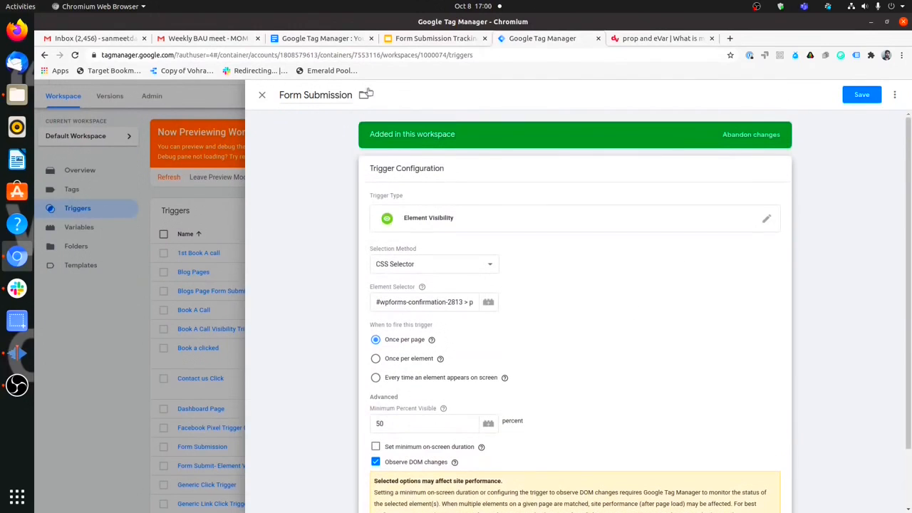
Rename the trigger to Form Submission_Sensational, save it, and start a new tag.
{"action": "left_click", "coordinate": [437, 107]}
{"action": "type", "text": "_Sensational"}
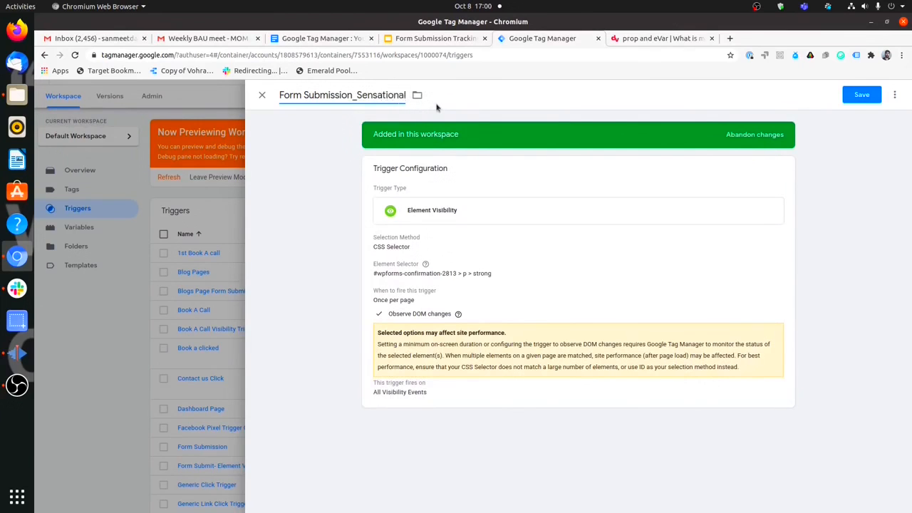
{"action": "left_click", "coordinate": [862, 94]}
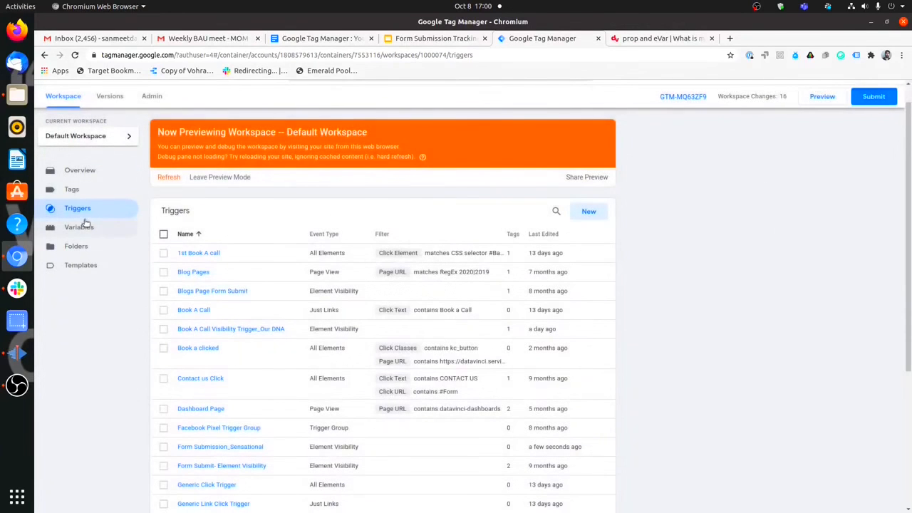
{"action": "left_click", "coordinate": [71, 188]}
{"action": "left_click", "coordinate": [588, 134]}
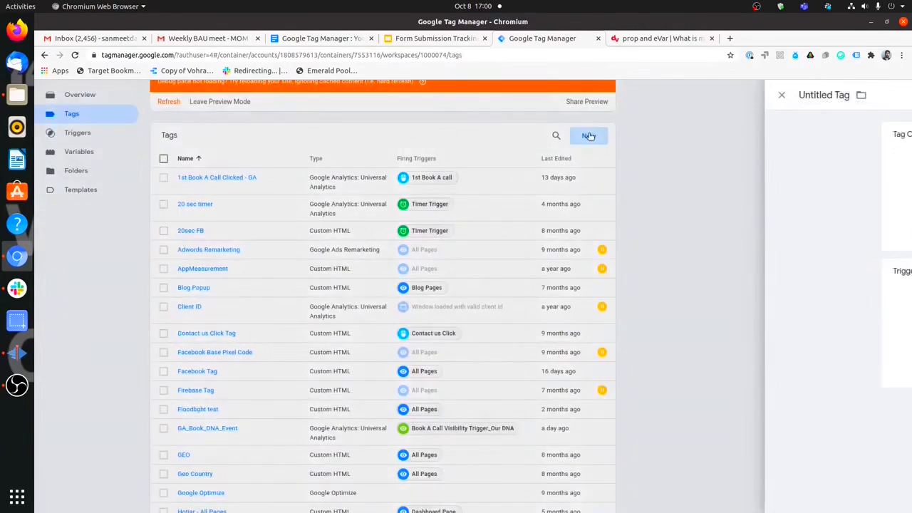
Name the new tag 'Facebook Form Submission'.
{"action": "left_click", "coordinate": [320, 97]}
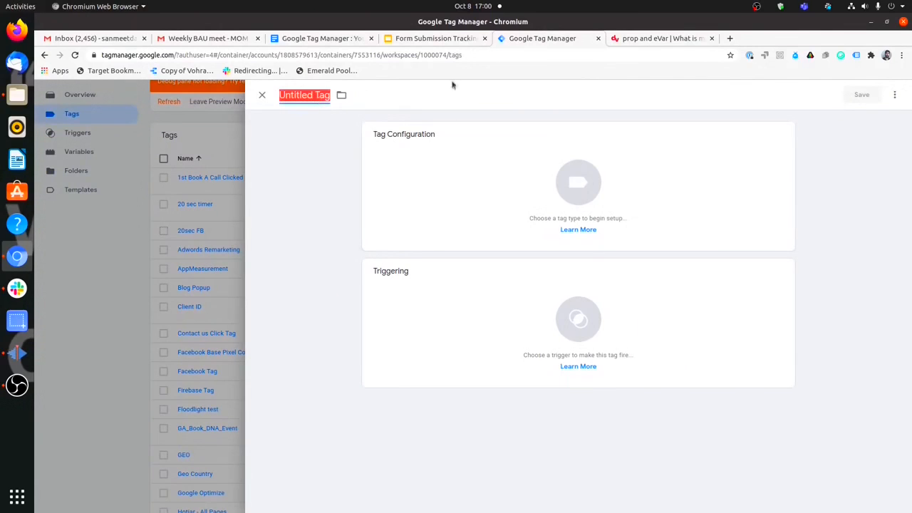
{"action": "type", "text": "Faceb"}
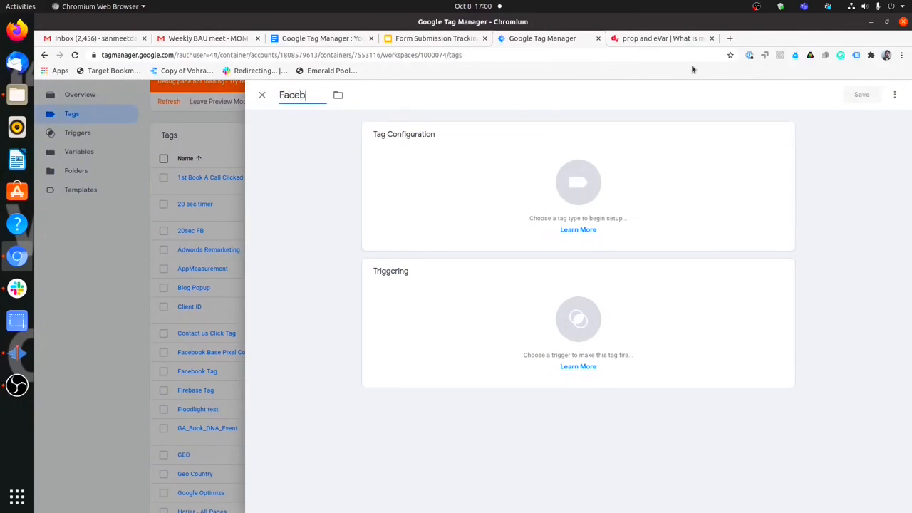
{"action": "type", "text": "ook Form Submission"}
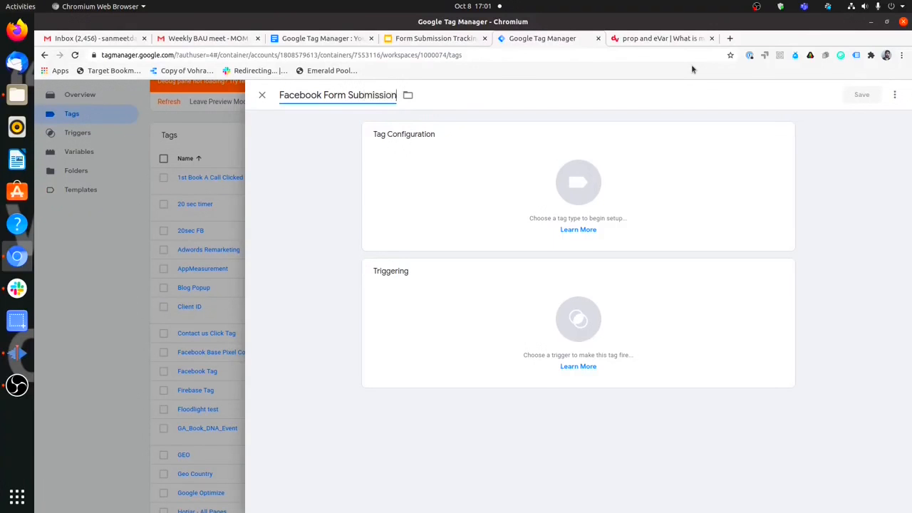
Make it a Custom HTML tag containing the fbq('trackCustom','Form Submission') pixel script.
{"action": "left_click", "coordinate": [625, 190]}
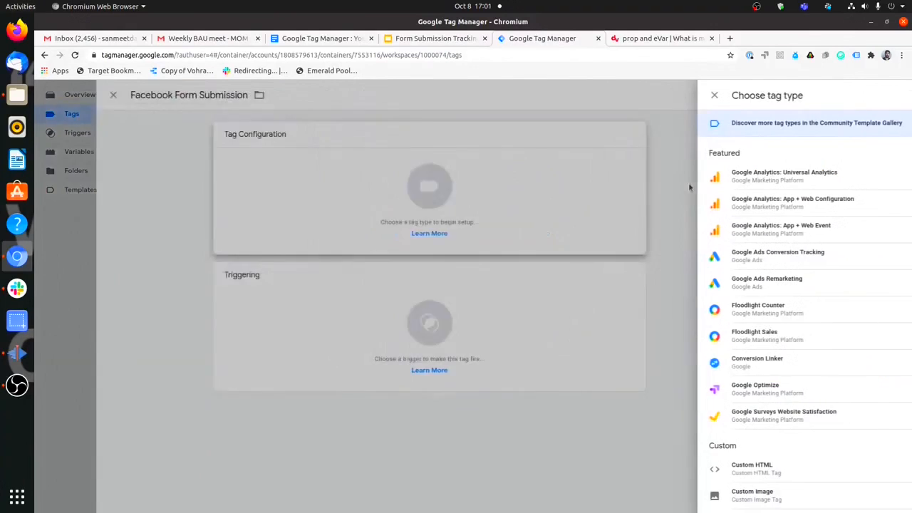
{"action": "scroll", "coordinate": [741, 321], "scroll_direction": "down", "scroll_amount": 2}
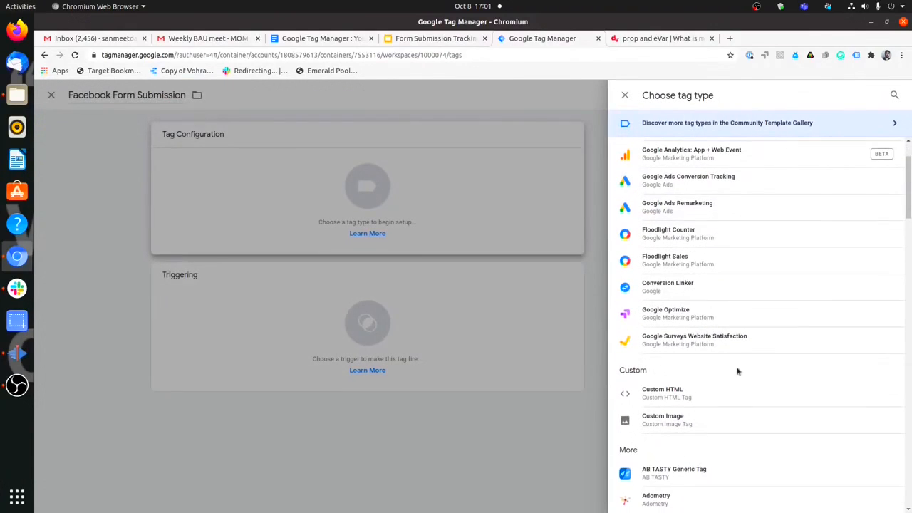
{"action": "left_click", "coordinate": [703, 396]}
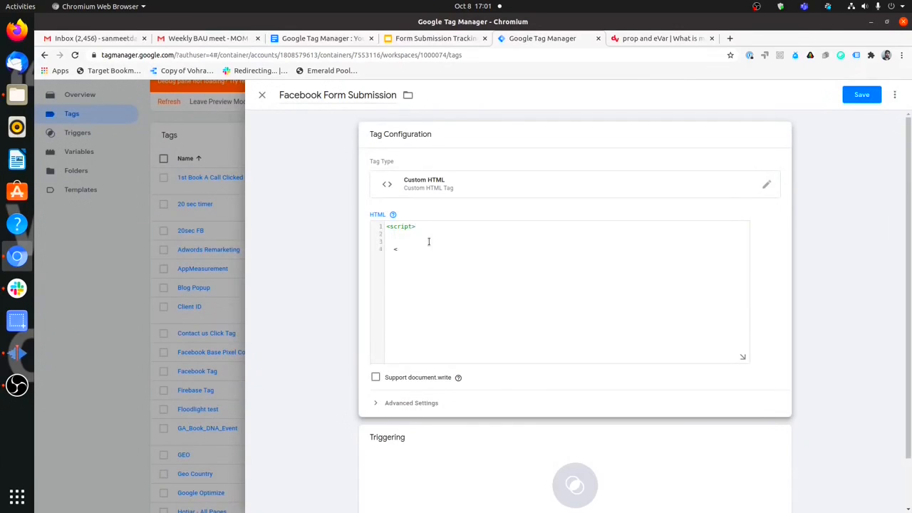
{"action": "type", "text": ">"}
{"action": "type", "text": "<script> fbq('trackCustom','20sec');"}
{"action": "key", "text": "shift+Up"}
{"action": "key", "text": "BackSpace"}
{"action": "scroll", "coordinate": [545, 366], "scroll_direction": "down", "scroll_amount": 3}
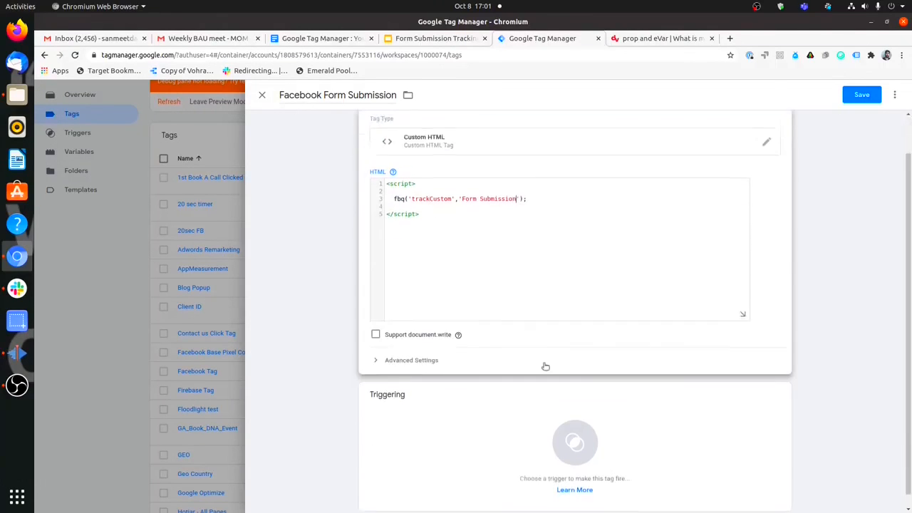
{"action": "left_click", "coordinate": [516, 426]}
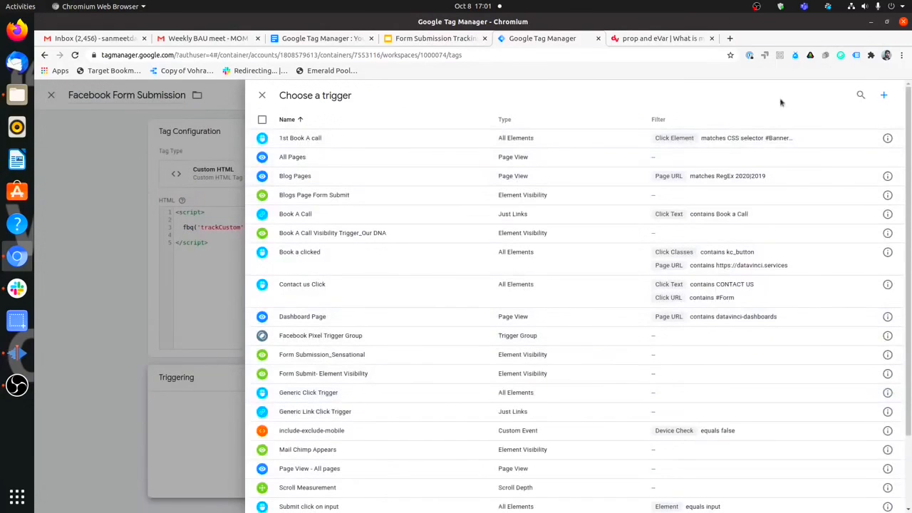
Fire the tag on Form Submission_Sensational, save it, refresh the preview, and return to the article.
{"action": "left_click", "coordinate": [860, 94]}
{"action": "type", "text": "s"}
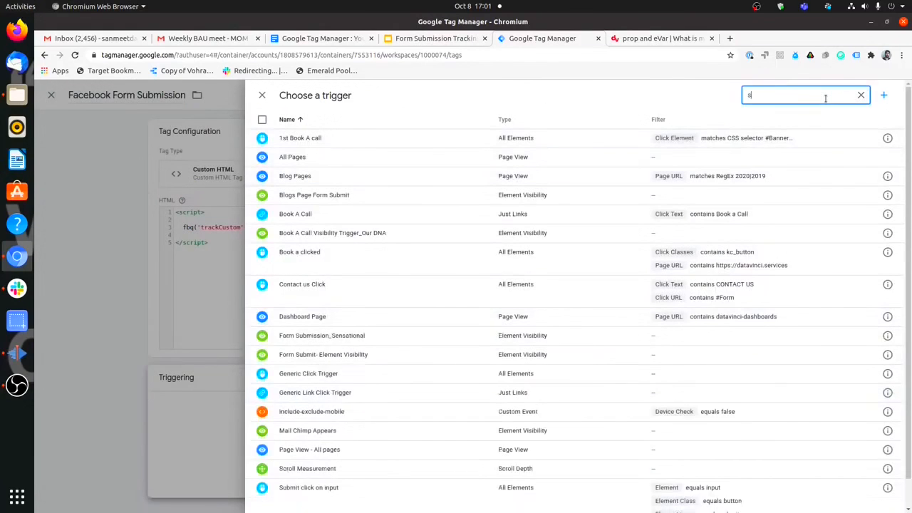
{"action": "type", "text": "en"}
{"action": "left_click", "coordinate": [665, 142]}
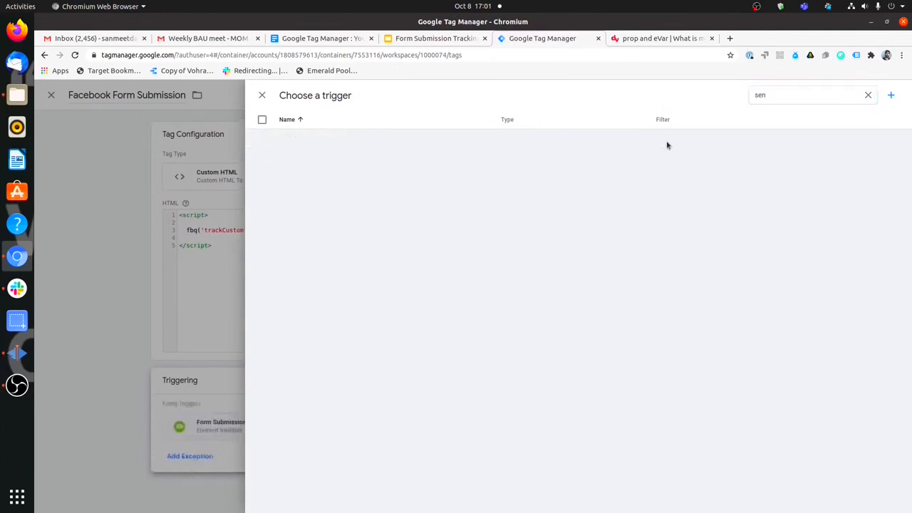
{"action": "left_click", "coordinate": [846, 103]}
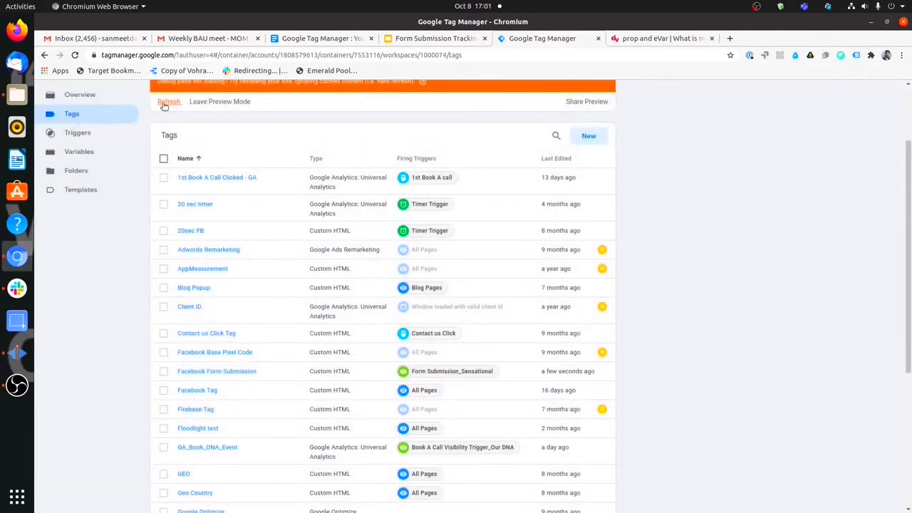
{"action": "left_click", "coordinate": [164, 103]}
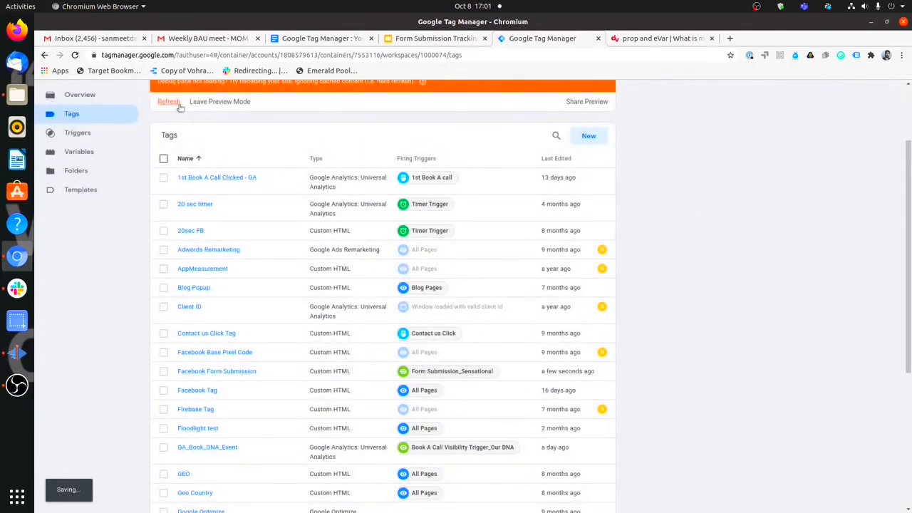
{"action": "left_click", "coordinate": [624, 40]}
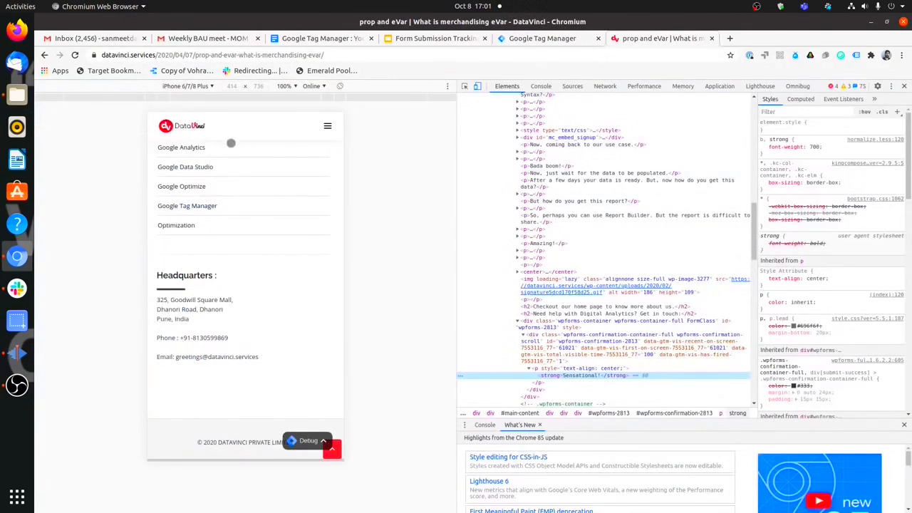
Reload the article and fill the contact form using autofill plus a contact number.
{"action": "scroll", "coordinate": [184, 165], "scroll_direction": "up", "scroll_amount": 5}
{"action": "left_click", "coordinate": [75, 55]}
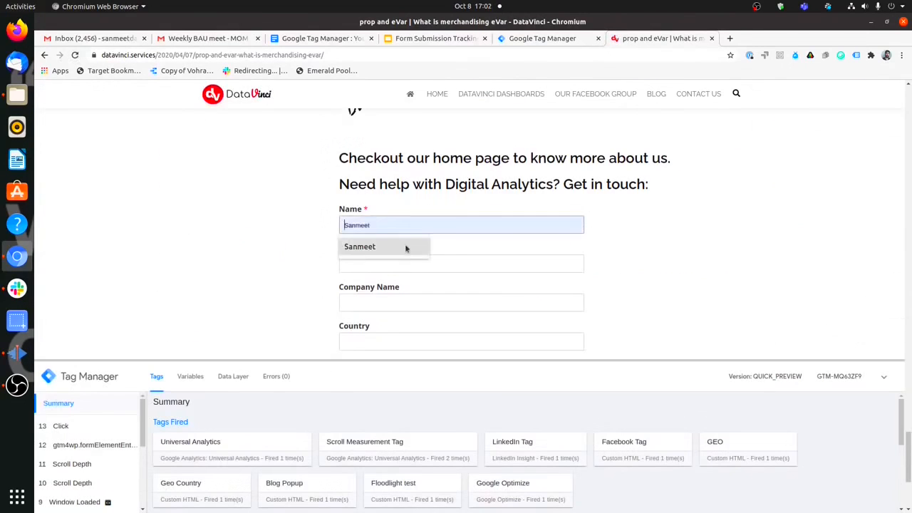
{"action": "left_click", "coordinate": [405, 247]}
{"action": "left_click", "coordinate": [406, 262]}
{"action": "left_click", "coordinate": [407, 288]}
{"action": "left_click", "coordinate": [408, 302]}
{"action": "left_click", "coordinate": [411, 323]}
{"action": "scroll", "coordinate": [438, 263], "scroll_direction": "down", "scroll_amount": 3}
{"action": "left_click", "coordinate": [427, 266]}
{"action": "left_click", "coordinate": [419, 289]}
{"action": "left_click", "coordinate": [417, 280]}
{"action": "scroll", "coordinate": [427, 264], "scroll_direction": "down", "scroll_amount": 3}
{"action": "left_click", "coordinate": [444, 250]}
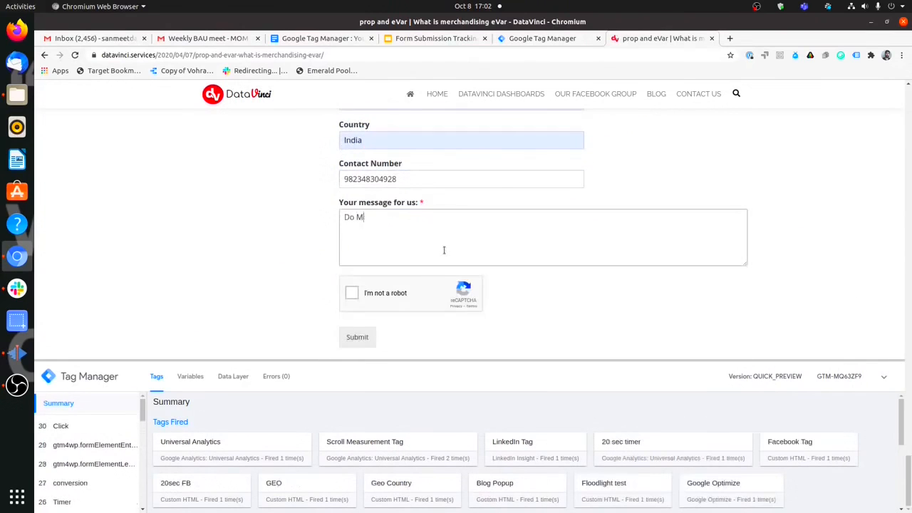
Complete the reCAPTCHA taxi image challenge and submit the contact form.
{"action": "left_click", "coordinate": [355, 297]}
{"action": "left_click", "coordinate": [470, 245]}
{"action": "left_click", "coordinate": [470, 314]}
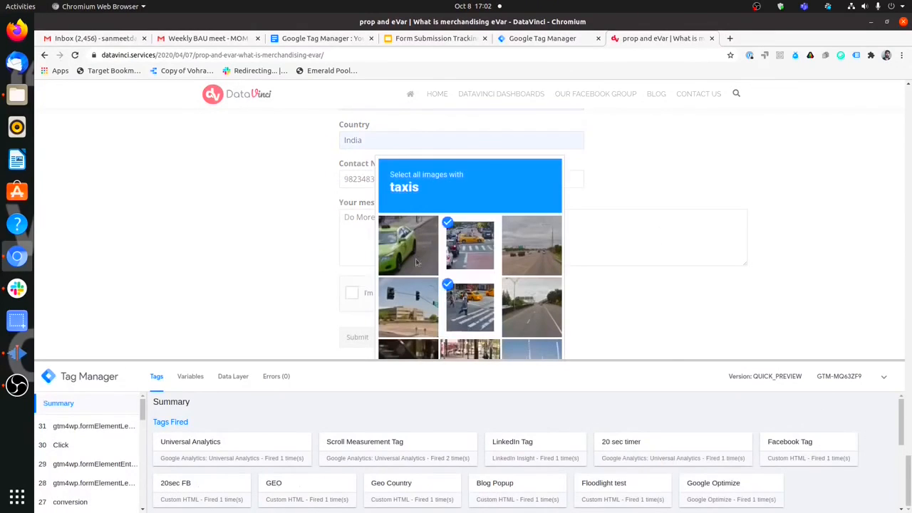
{"action": "left_click", "coordinate": [414, 257]}
{"action": "left_click", "coordinate": [537, 416]}
{"action": "left_click", "coordinate": [368, 337]}
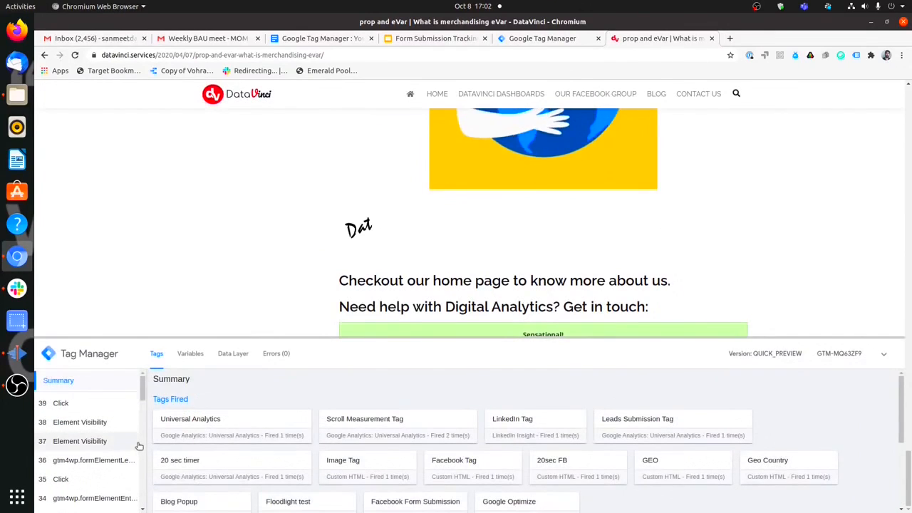
Check events 37 and 38 in the debug pane: Facebook Form Submission fired with status Succeeded.
{"action": "left_click", "coordinate": [140, 446]}
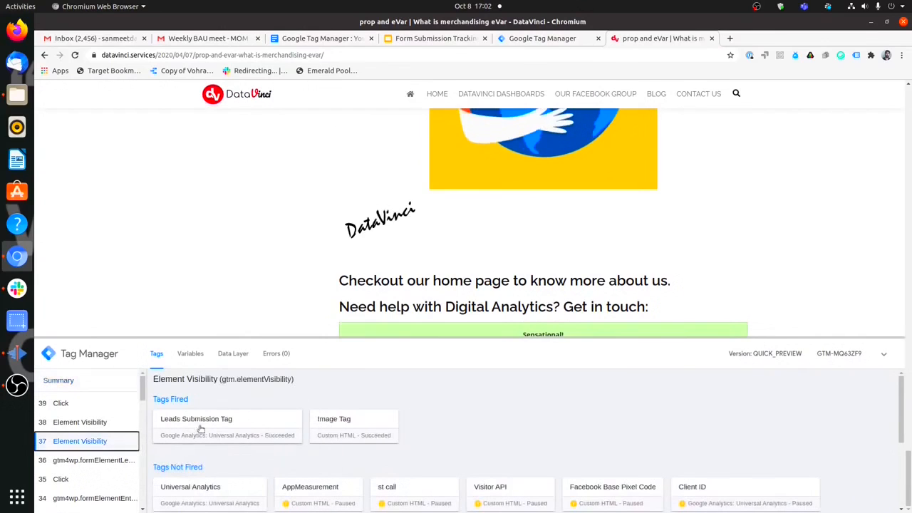
{"action": "left_click", "coordinate": [97, 429]}
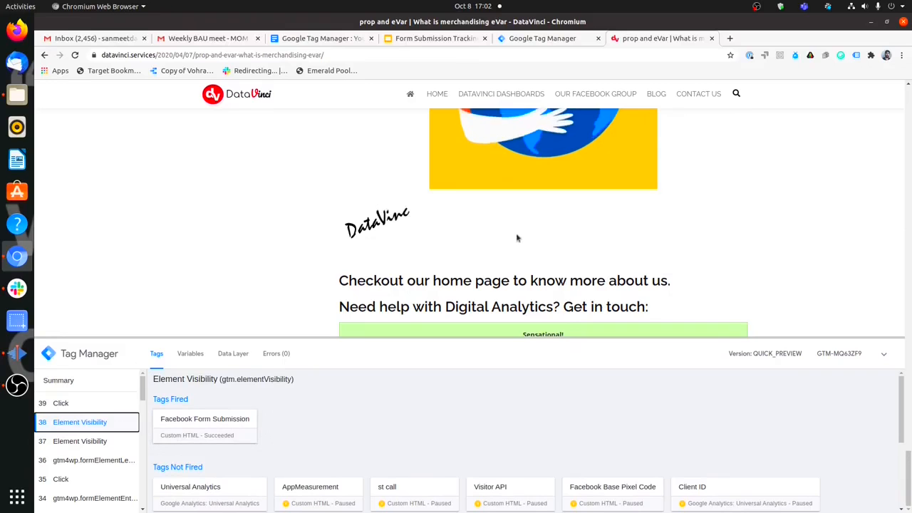
{"action": "mouse_move", "coordinate": [589, 338]}
{"action": "left_mouse_down"}
{"action": "mouse_move", "coordinate": [596, 369]}
{"action": "mouse_move", "coordinate": [596, 322]}
{"action": "left_mouse_up"}
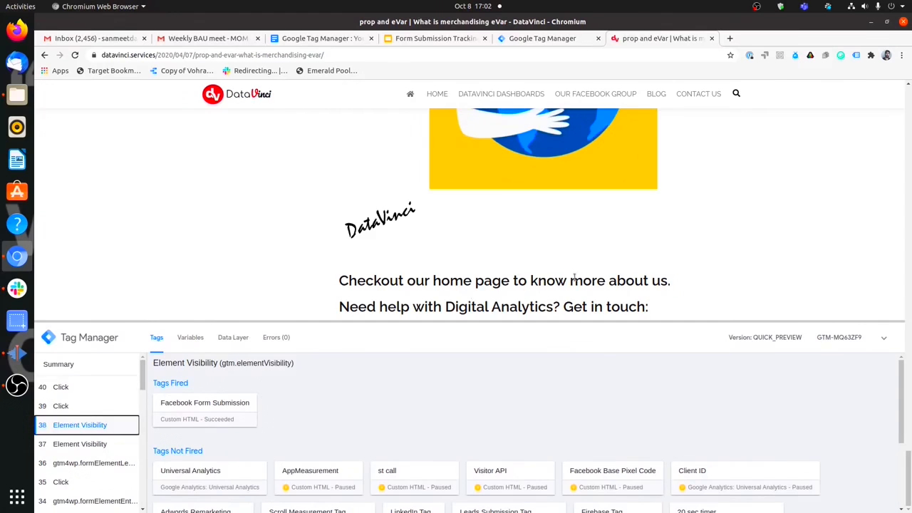
{"action": "key", "text": "ctrl+shift+i"}
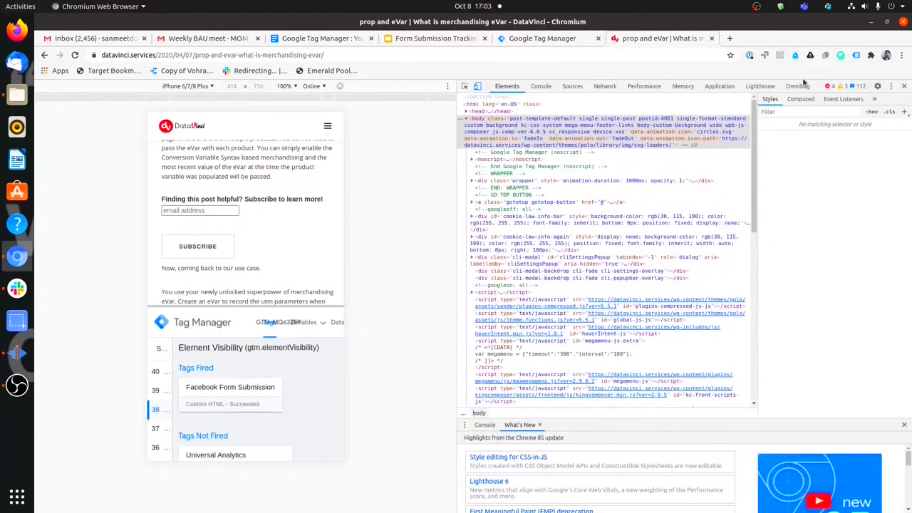
Resubmit the form and confirm in Omnibug that the new Facebook Pixel hit has event type Form Submission.
{"action": "left_click", "coordinate": [801, 87]}
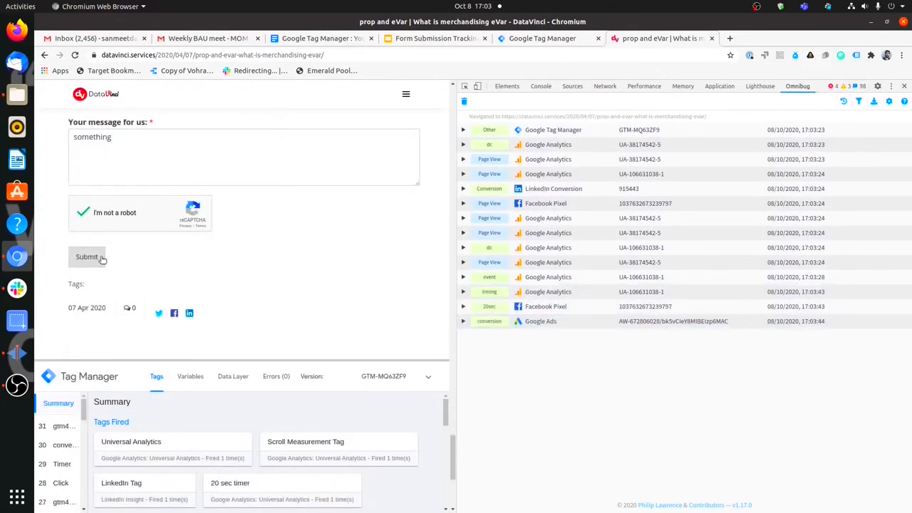
{"action": "left_click", "coordinate": [87, 257]}
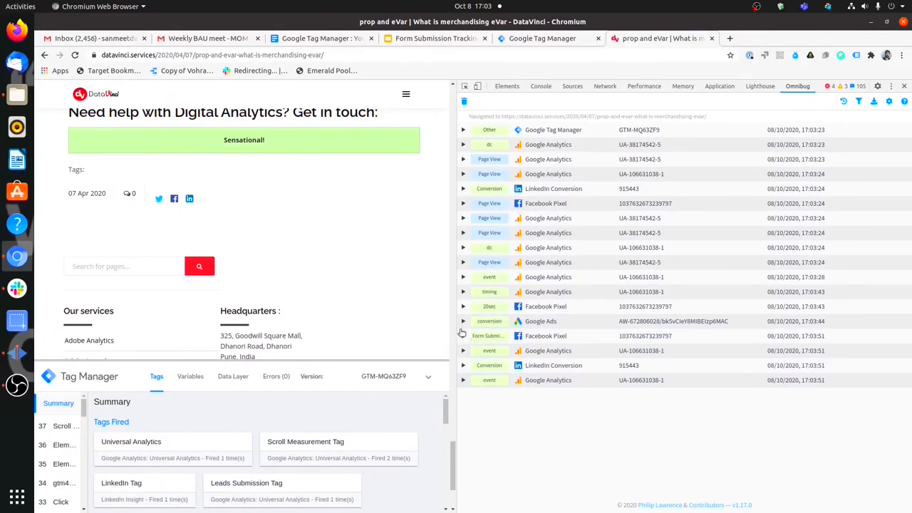
{"action": "scroll", "coordinate": [438, 317], "scroll_direction": "up", "scroll_amount": 1}
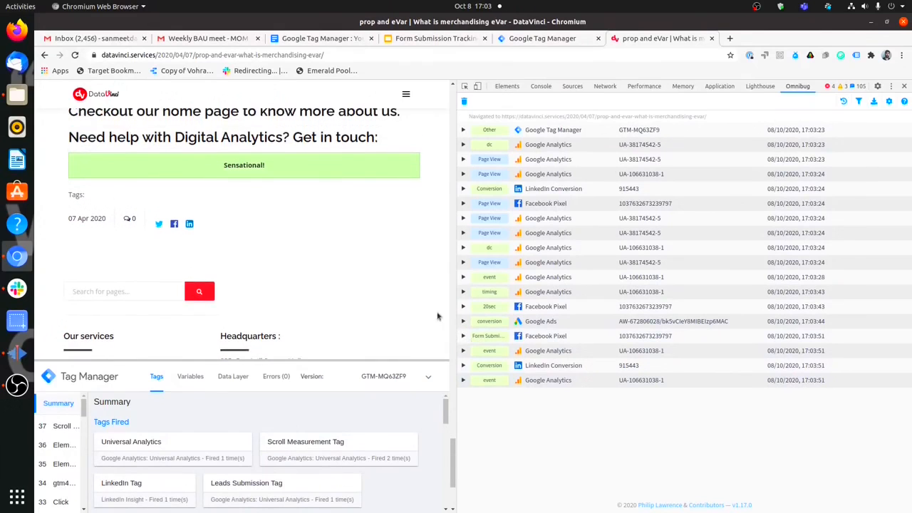
{"action": "left_click", "coordinate": [493, 342]}
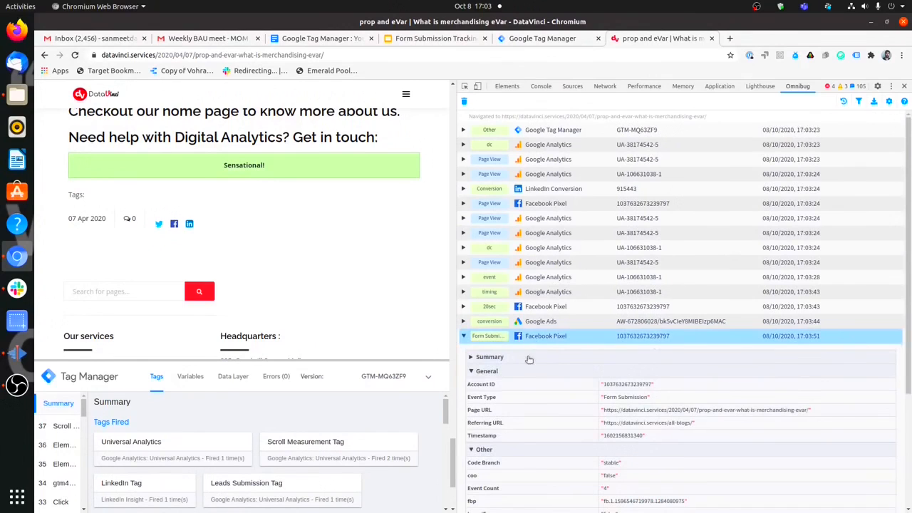
{"action": "scroll", "coordinate": [588, 366], "scroll_direction": "down", "scroll_amount": 2}
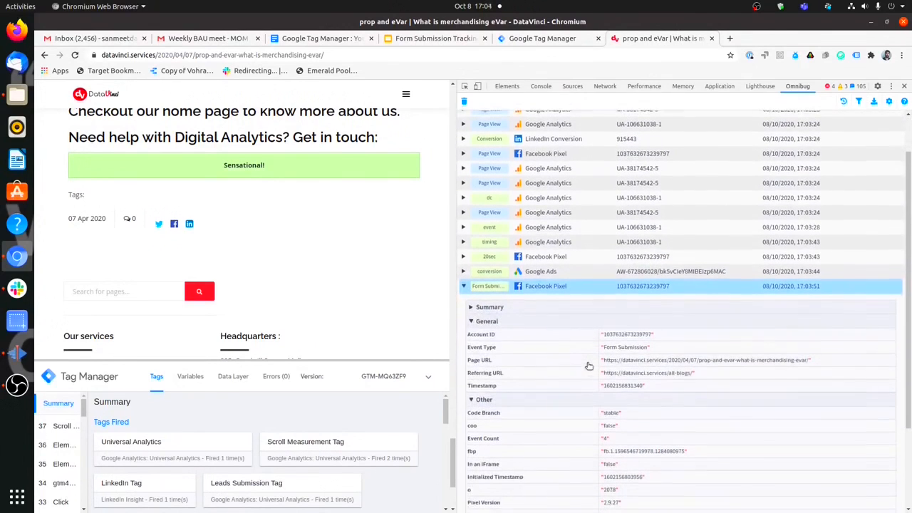
{"action": "left_click_drag", "start_coordinate": [604, 347], "coordinate": [645, 349]}
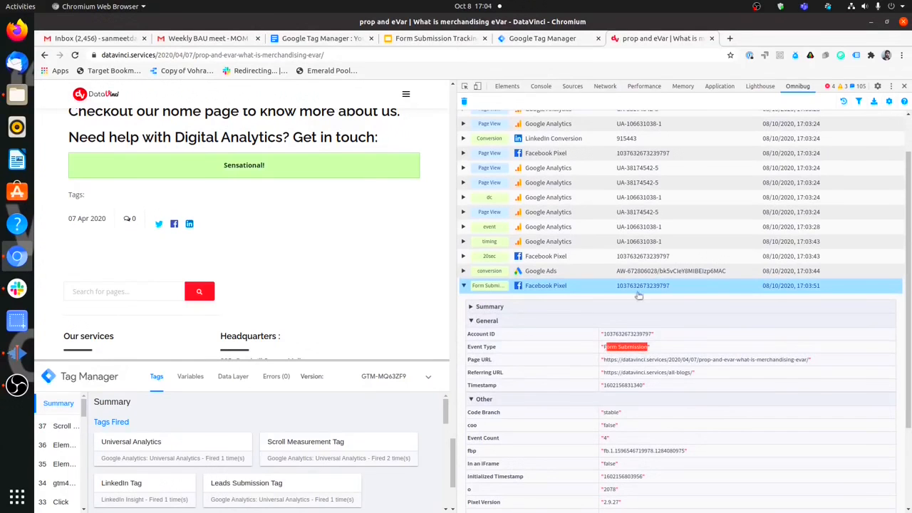
{"action": "left_click", "coordinate": [531, 41]}
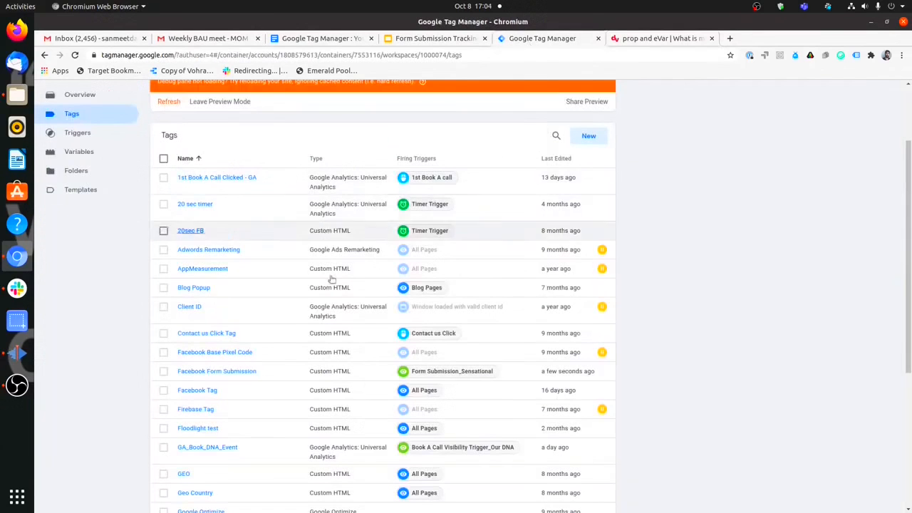
Sort the Tags list by Last Edited, newest first, and open the Facebook Form Submission tag.
{"action": "scroll", "coordinate": [460, 240], "scroll_direction": "up", "scroll_amount": 3}
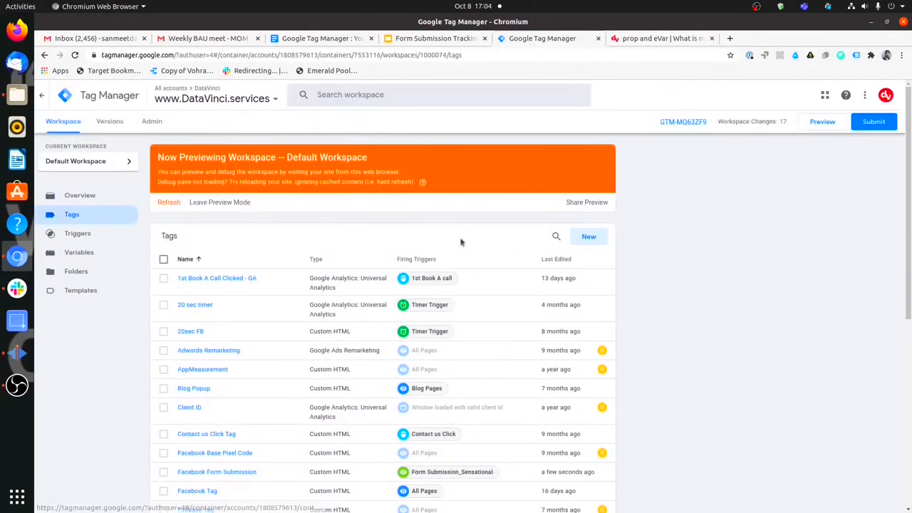
{"action": "left_click", "coordinate": [556, 260]}
{"action": "left_click", "coordinate": [554, 260]}
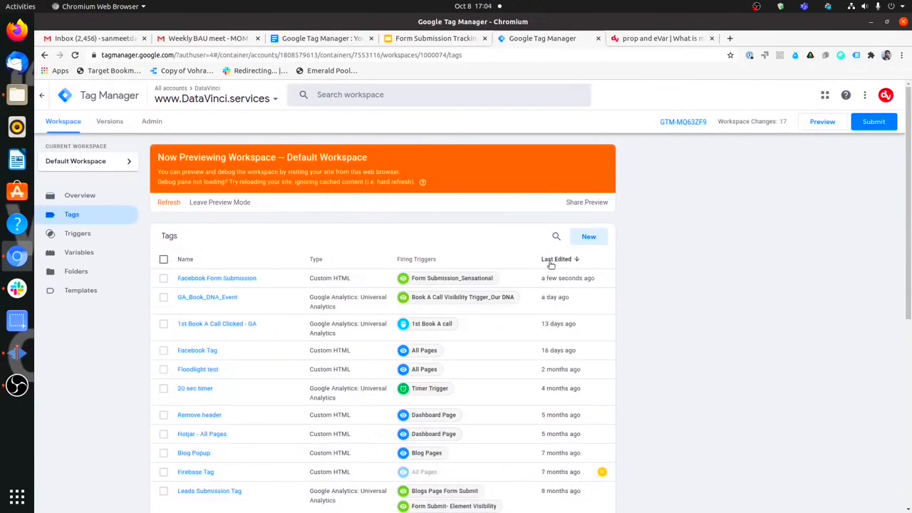
{"action": "left_click", "coordinate": [241, 278]}
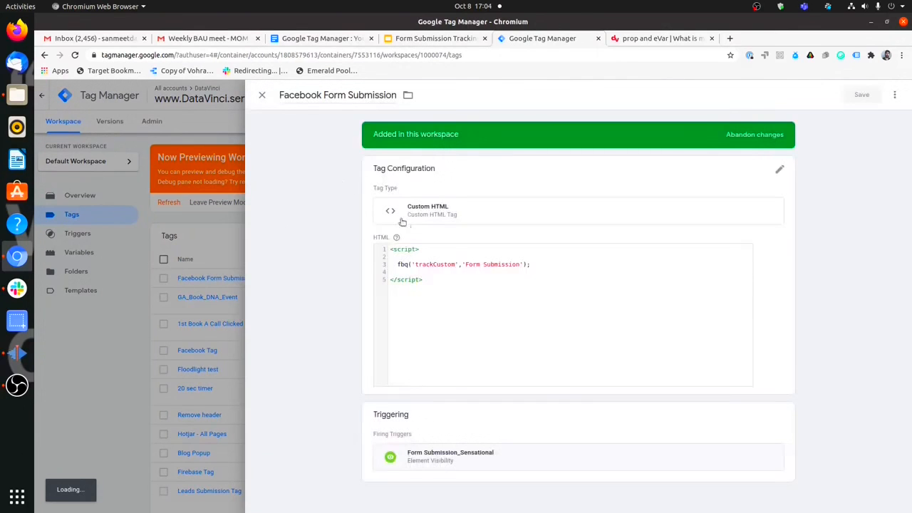
{"action": "left_click", "coordinate": [619, 44]}
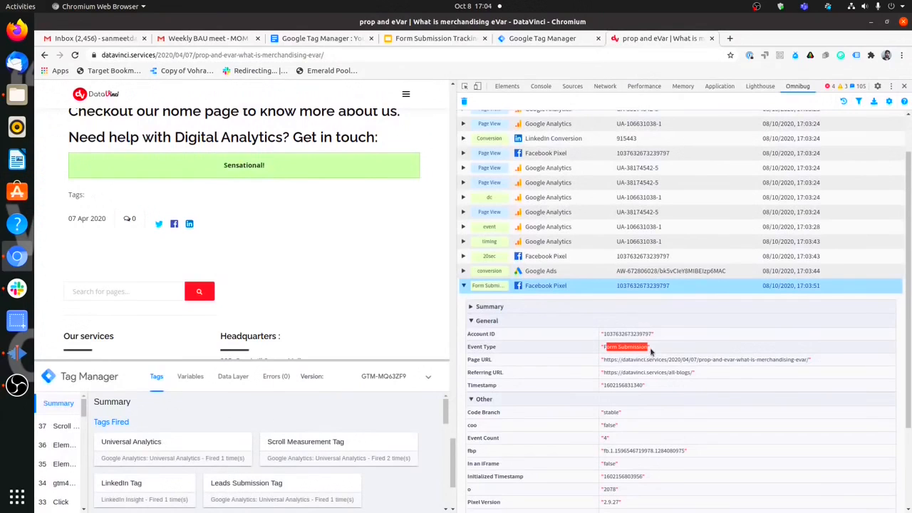
Close DevTools, click the Sensational! button, and enlarge the preview pane to view the Tags Fired list.
{"action": "left_click", "coordinate": [902, 87]}
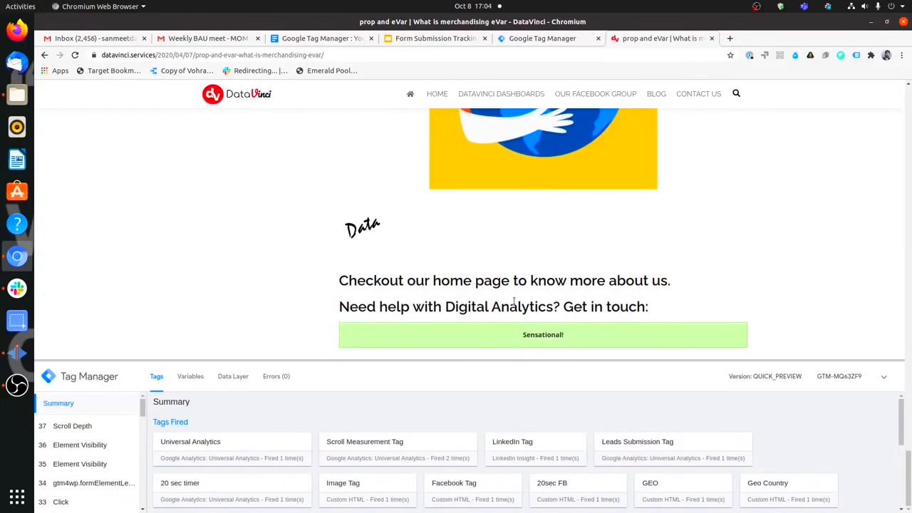
{"action": "scroll", "coordinate": [361, 171], "scroll_direction": "up", "scroll_amount": 2}
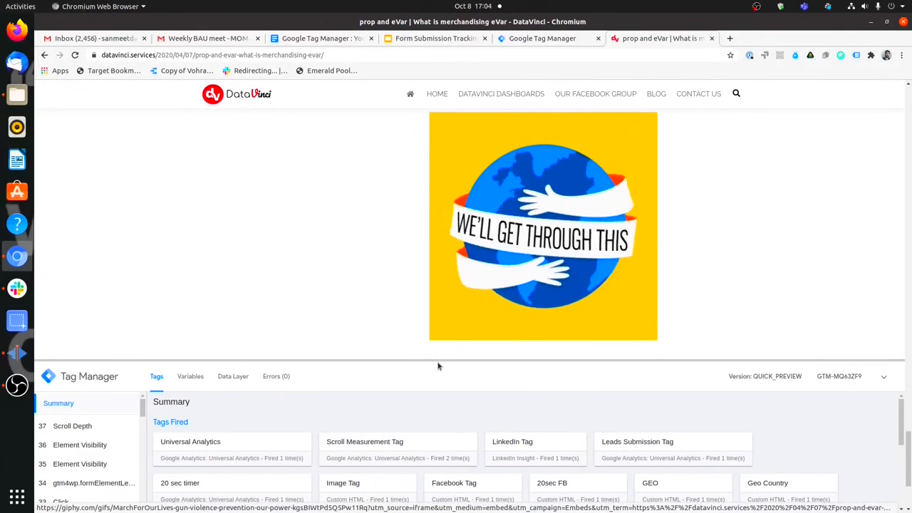
{"action": "scroll", "coordinate": [319, 141], "scroll_direction": "down", "scroll_amount": 3}
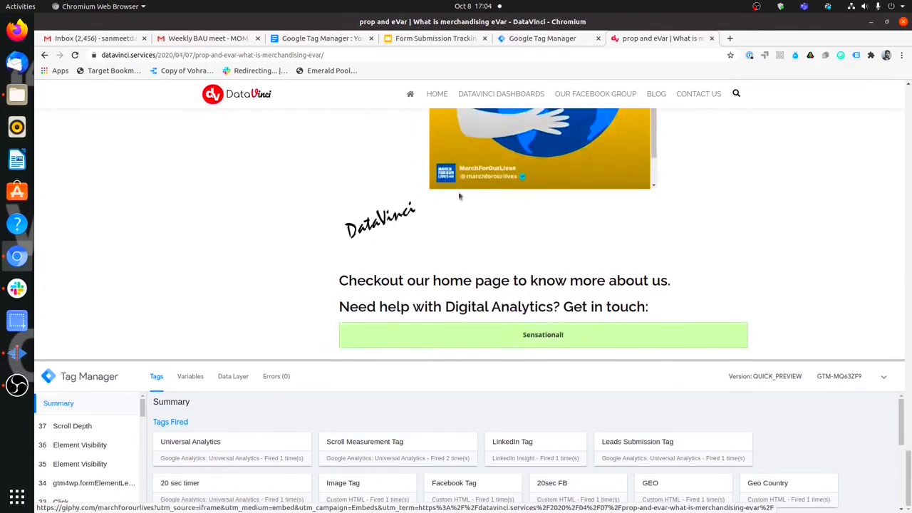
{"action": "mouse_move", "coordinate": [526, 346]}
{"action": "left_mouse_down"}
{"action": "mouse_move", "coordinate": [565, 343]}
{"action": "mouse_move", "coordinate": [569, 358]}
{"action": "mouse_move", "coordinate": [579, 265]}
{"action": "left_mouse_up"}
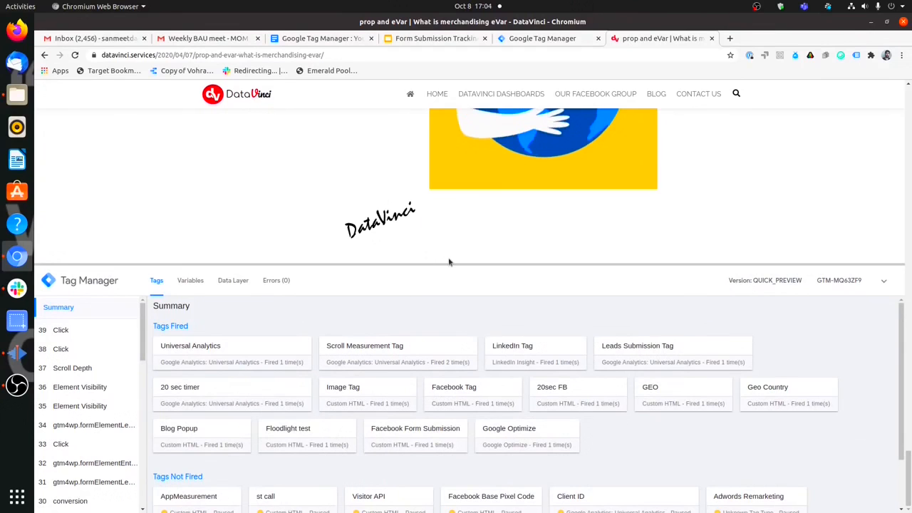
{"action": "left_click_drag", "start_coordinate": [459, 262], "coordinate": [477, 233]}
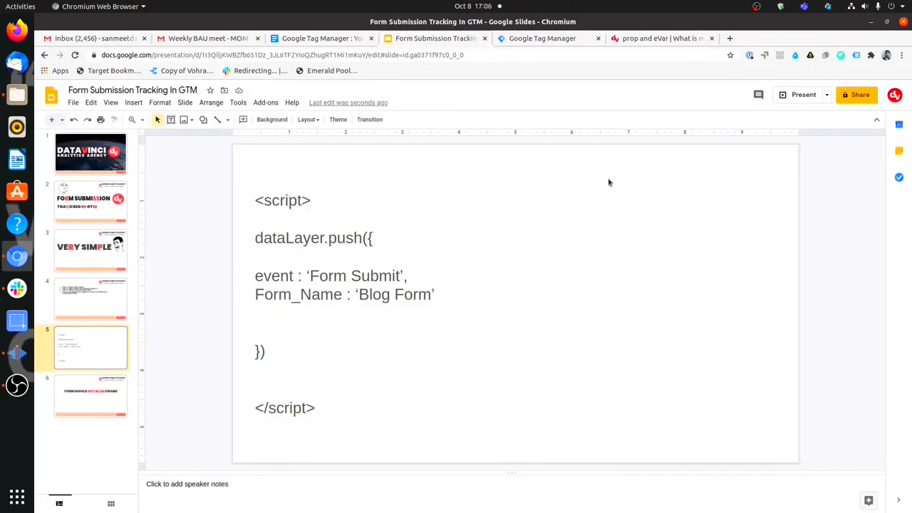
Copy slide 5's dataLayer.push snippet with event 'Form Submit' and Form_Name 'Blog Form'.
{"action": "left_click", "coordinate": [276, 277]}
{"action": "left_click_drag", "start_coordinate": [293, 276], "coordinate": [255, 276]}
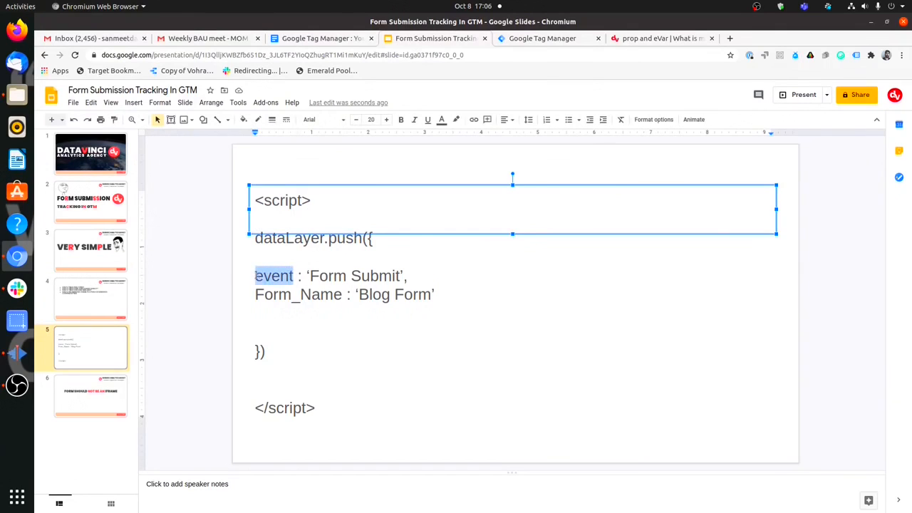
{"action": "left_click", "coordinate": [255, 311]}
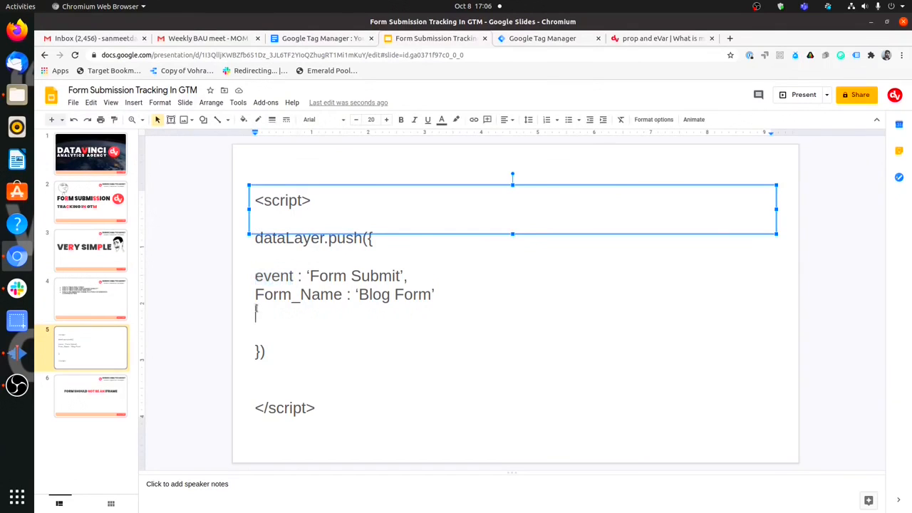
{"action": "left_click_drag", "start_coordinate": [255, 298], "coordinate": [333, 294]}
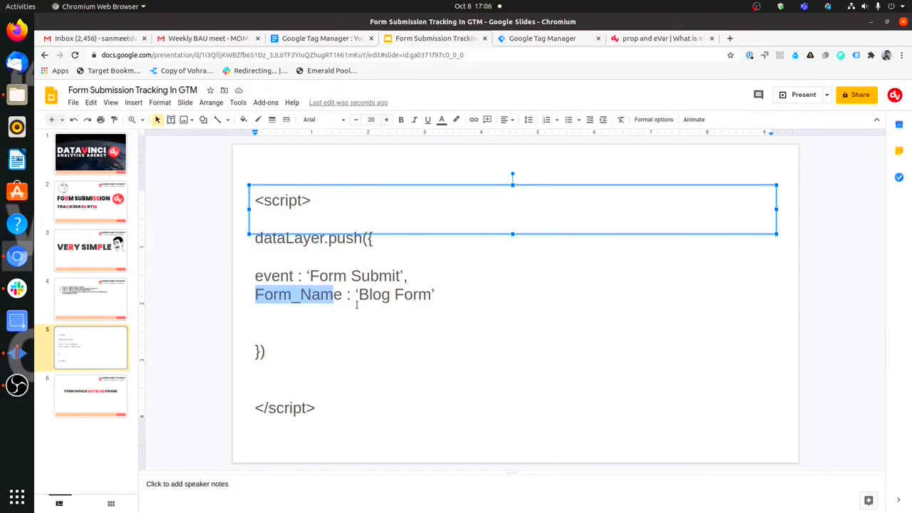
{"action": "left_click", "coordinate": [349, 300]}
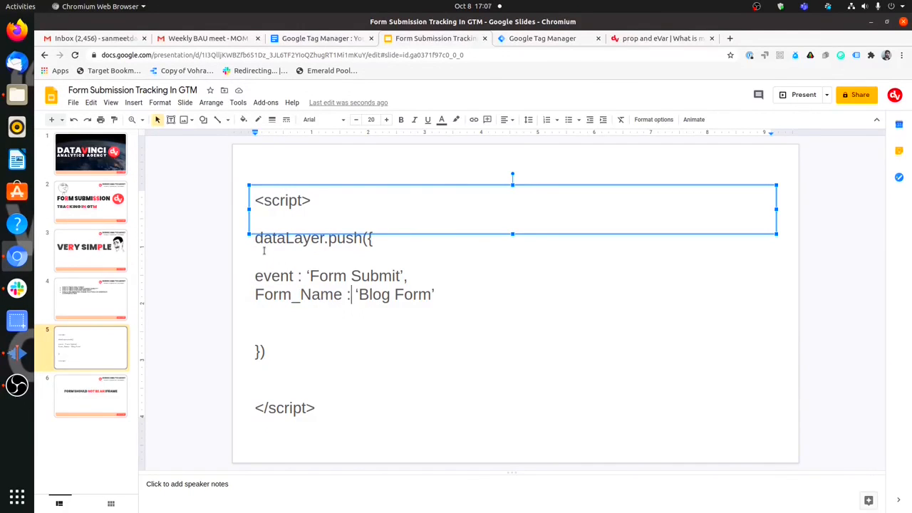
{"action": "left_click_drag", "start_coordinate": [255, 238], "coordinate": [296, 347]}
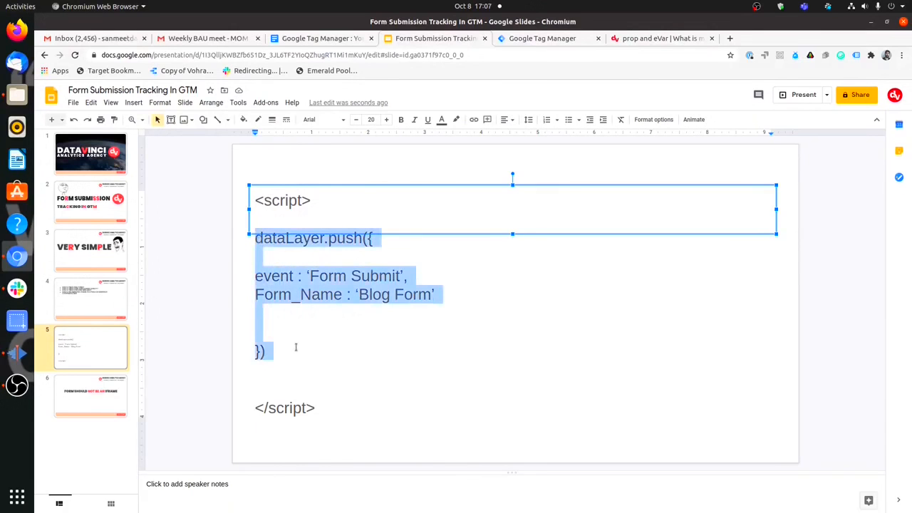
{"action": "right_click", "coordinate": [261, 294]}
{"action": "left_click", "coordinate": [287, 280]}
{"action": "left_click", "coordinate": [659, 38]}
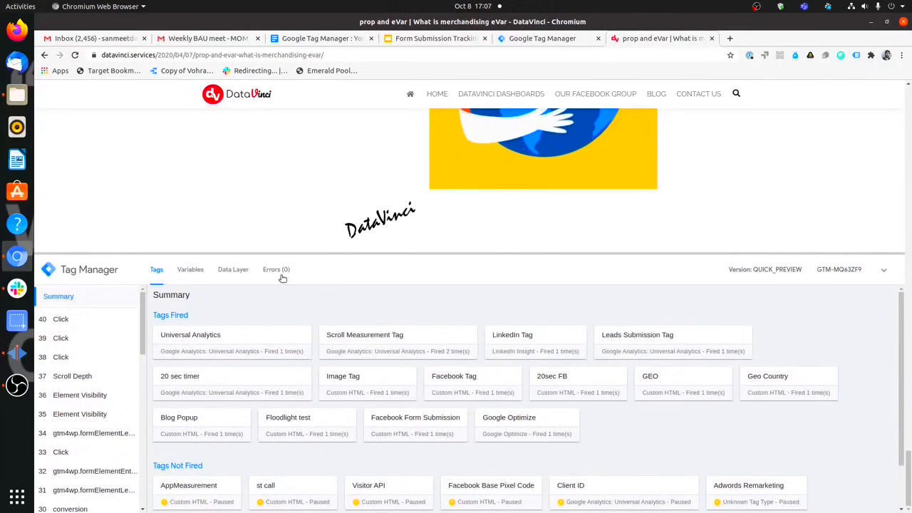
Paste the copied dataLayer.push into the DevTools Console and run it to push the Form Submit event.
{"action": "key", "text": "ctrl+shift+i"}
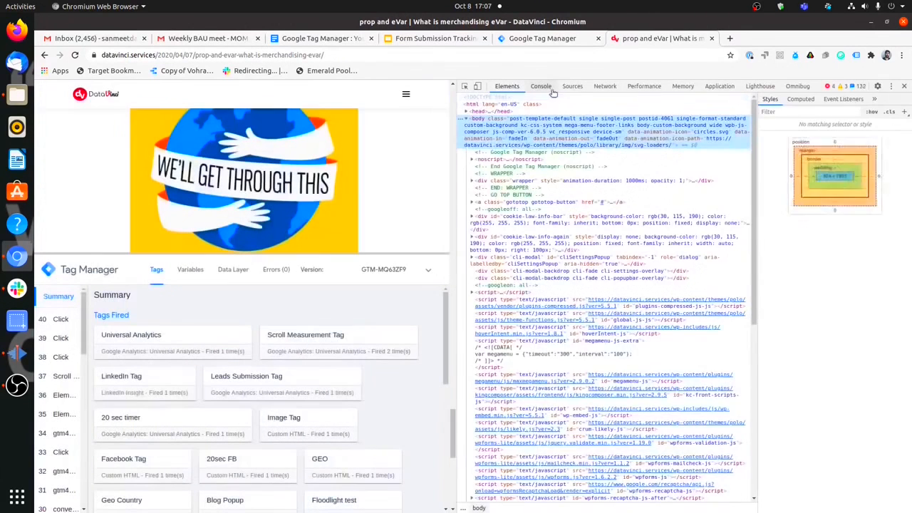
{"action": "left_click", "coordinate": [542, 86]}
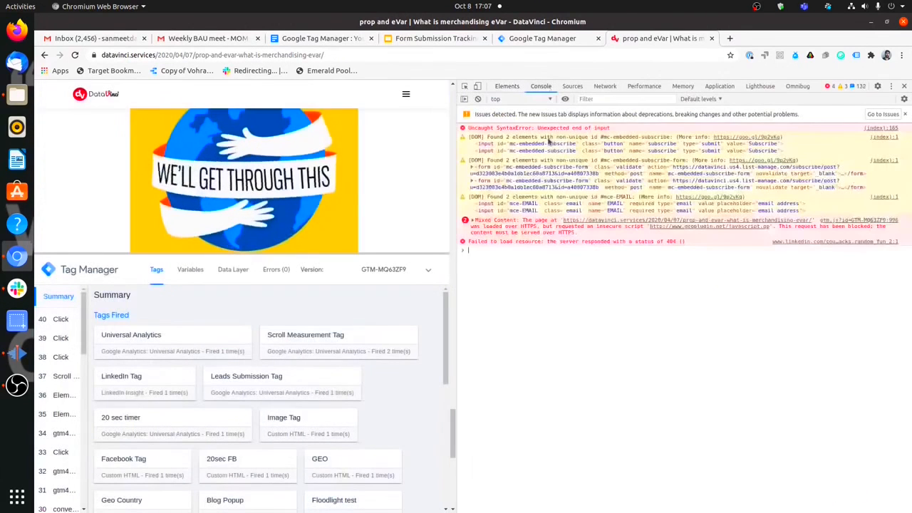
{"action": "left_click", "coordinate": [487, 260]}
{"action": "key", "text": "ctrl+v"}
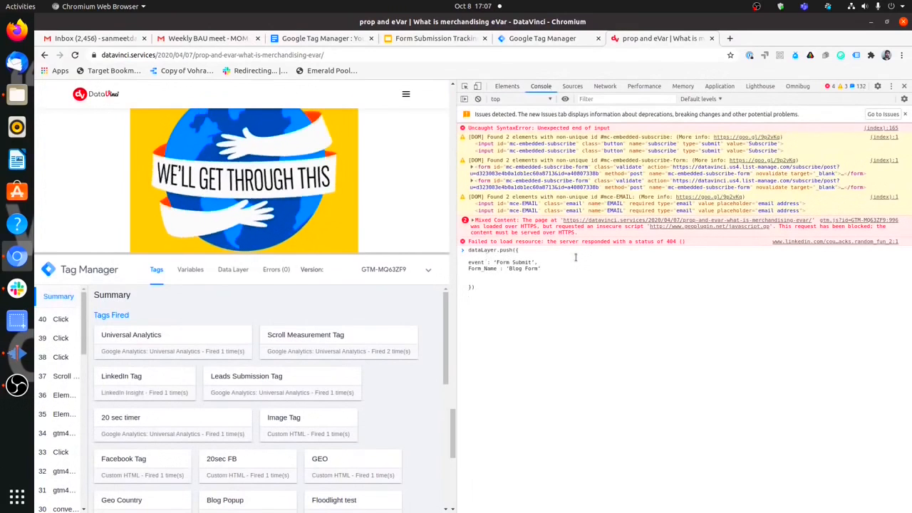
{"action": "key", "text": "Return"}
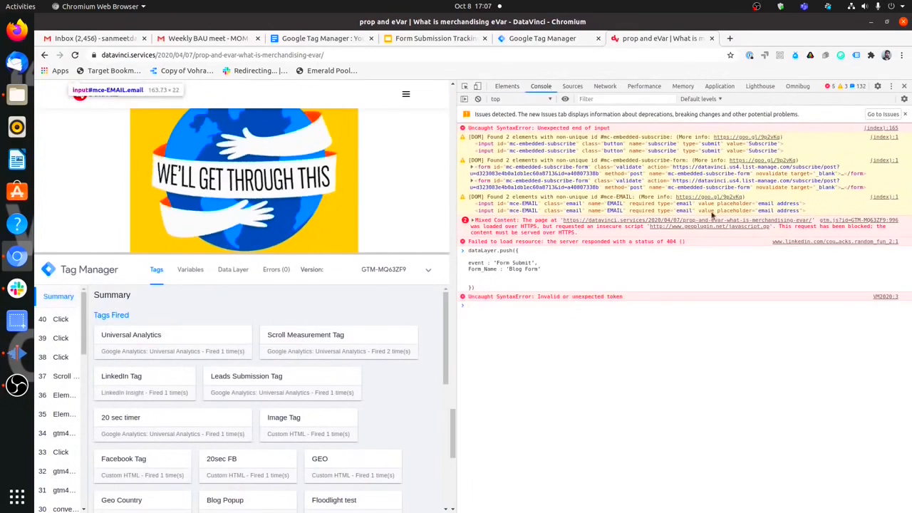
{"action": "key", "text": "Up"}
{"action": "key", "text": "Return"}
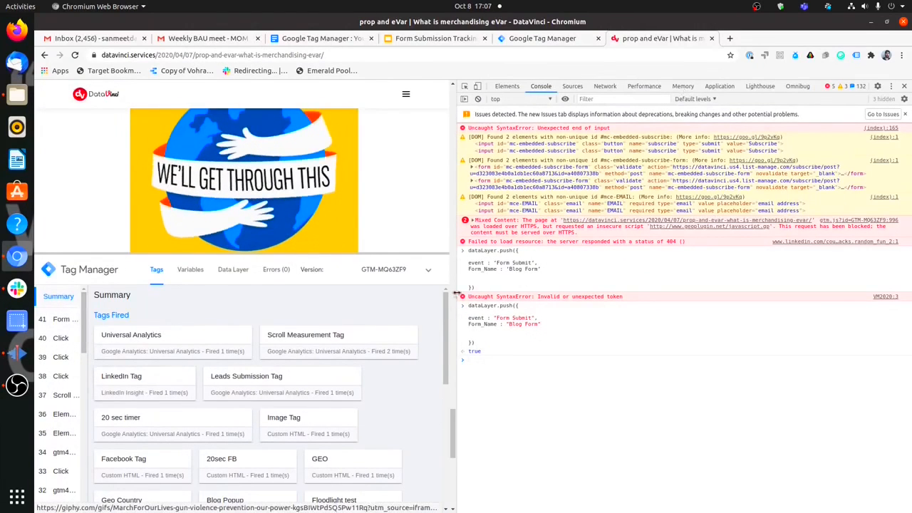
Dock DevTools at the bottom and check that event 41 Form Submit fired no tags.
{"action": "left_click", "coordinate": [891, 86]}
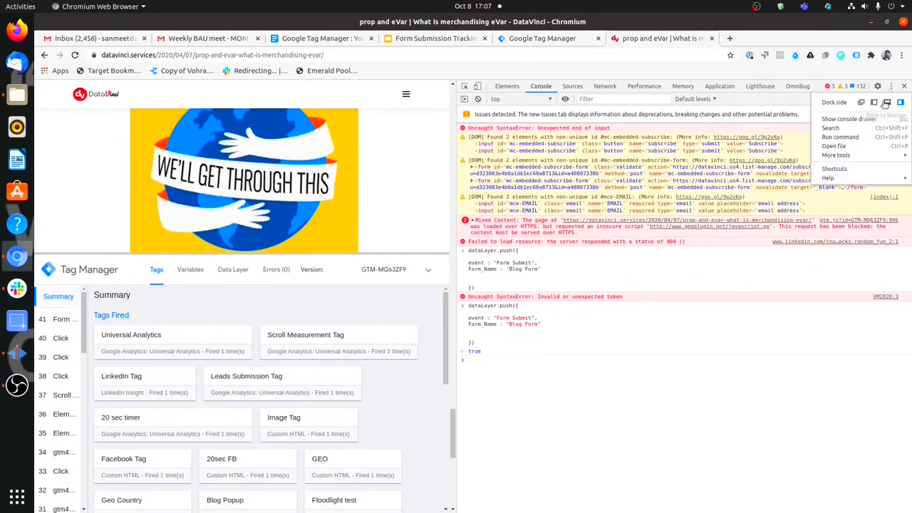
{"action": "left_click", "coordinate": [879, 98]}
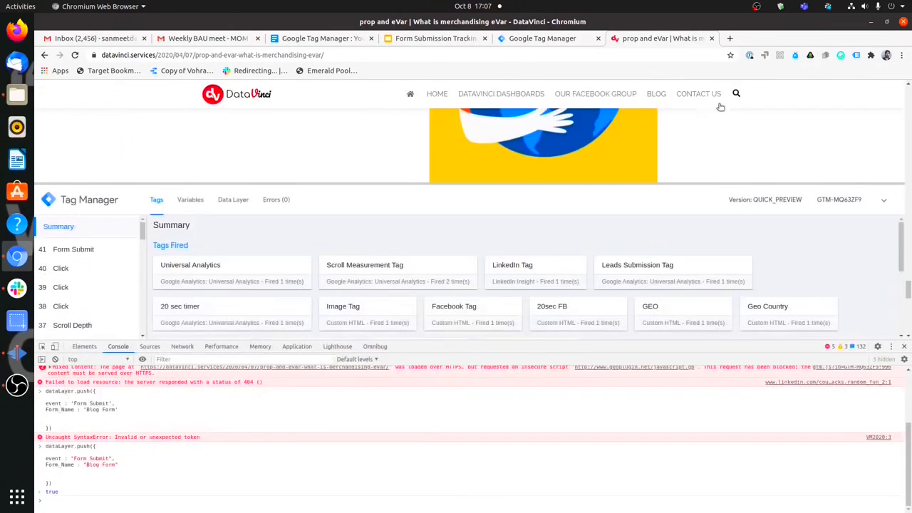
{"action": "left_click", "coordinate": [104, 250]}
{"action": "left_click_drag", "start_coordinate": [64, 459], "coordinate": [43, 460]}
Rerun the push as 'Form Submit Again' and confirm neither event fires any tags.
{"action": "left_click", "coordinate": [101, 496]}
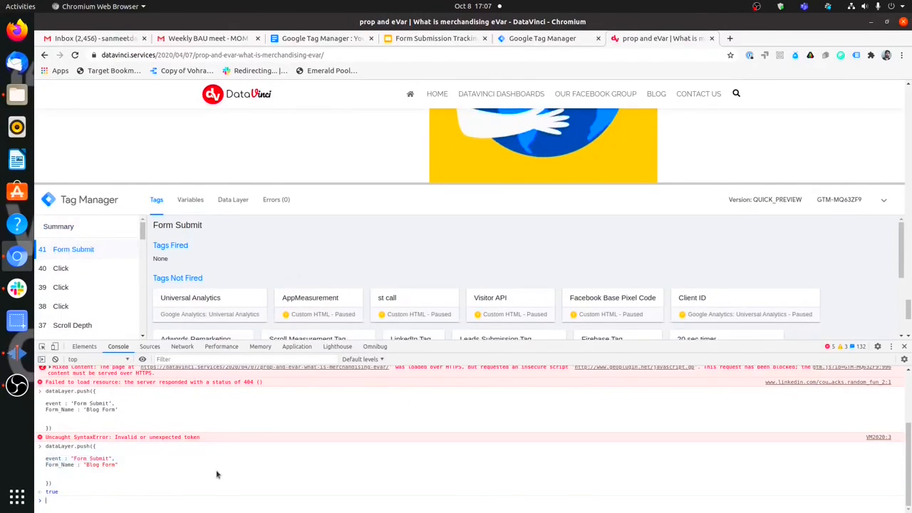
{"action": "key", "text": "Up"}
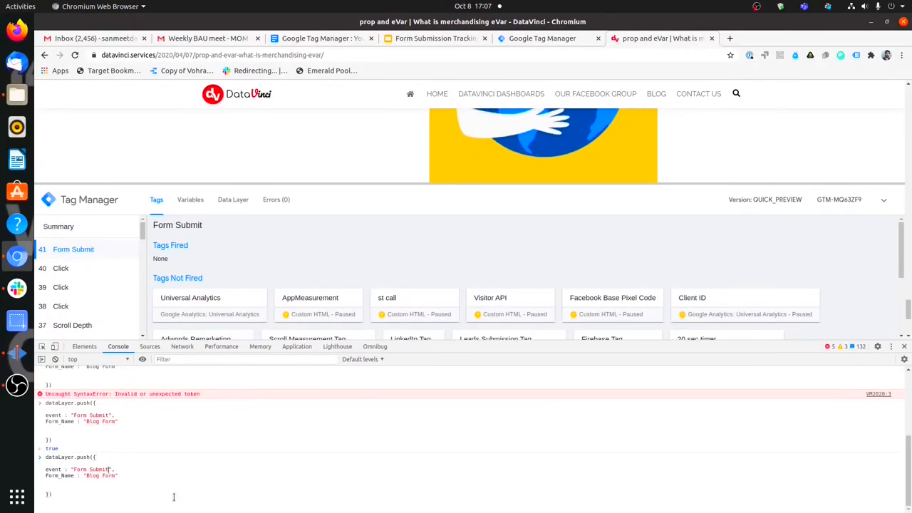
{"action": "type", "text": "Again"}
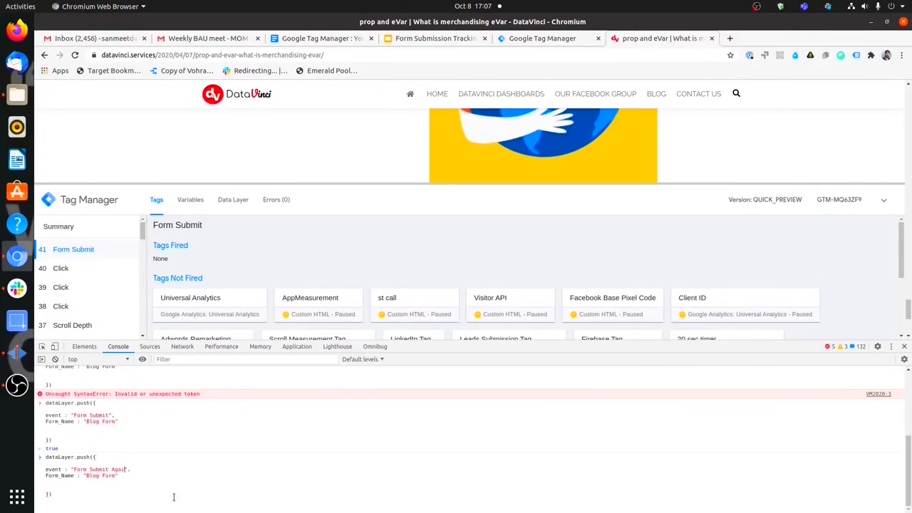
{"action": "key", "text": "Return"}
{"action": "left_click", "coordinate": [62, 253]}
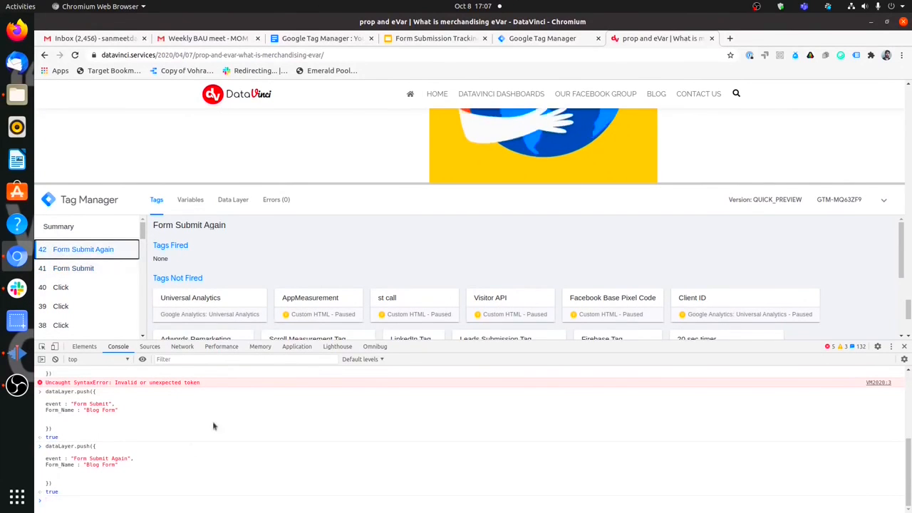
{"action": "left_click", "coordinate": [82, 271]}
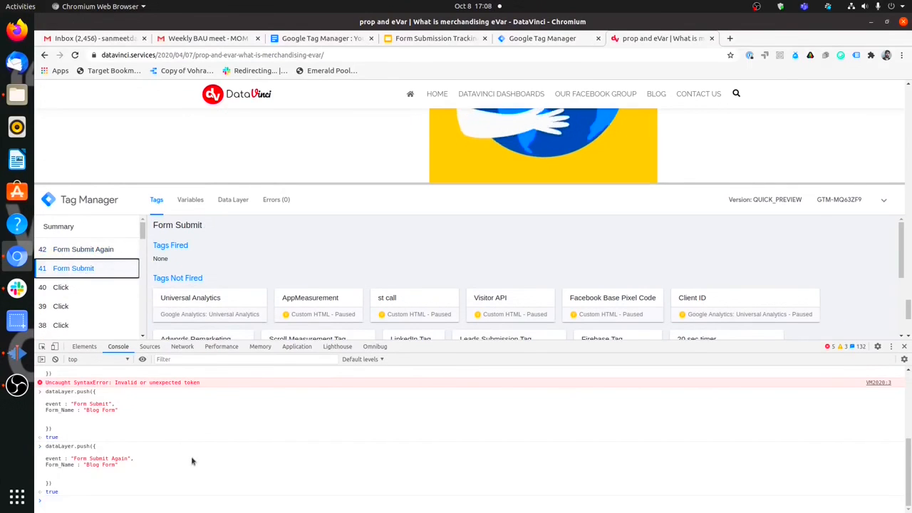
Review the Facebook Form Submission tag's type and close it unchanged.
{"action": "left_click", "coordinate": [542, 38]}
{"action": "left_click", "coordinate": [422, 217]}
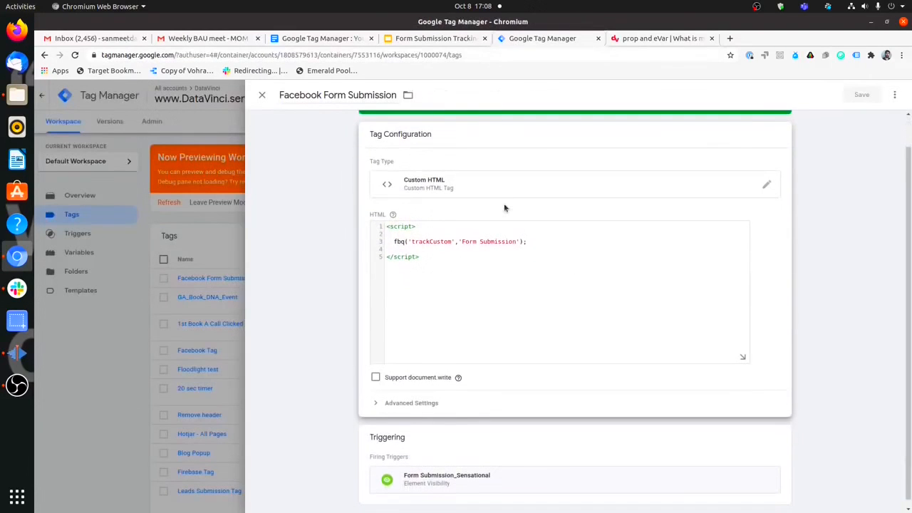
{"action": "left_click", "coordinate": [491, 187]}
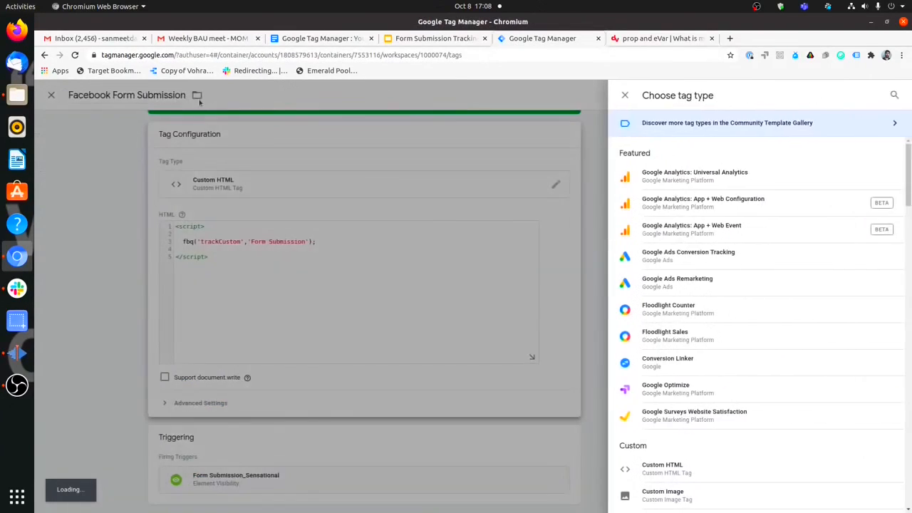
{"action": "left_click", "coordinate": [65, 98]}
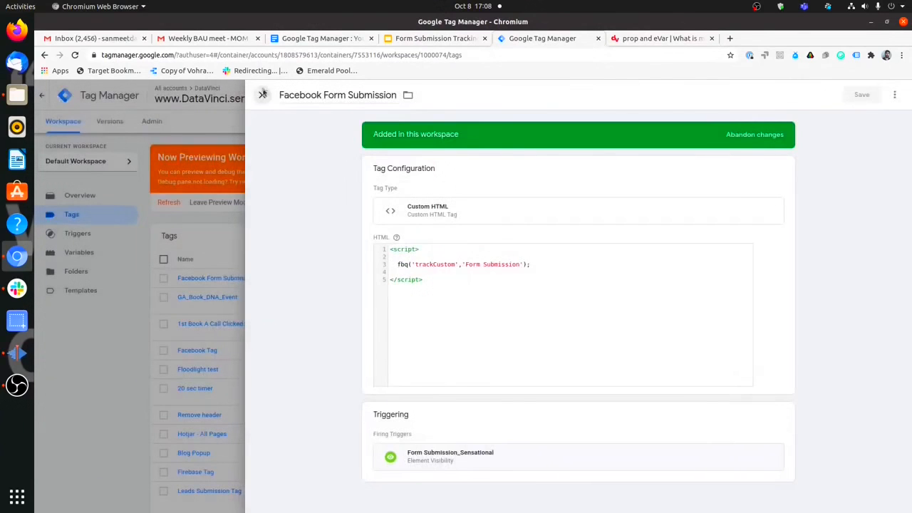
{"action": "left_click", "coordinate": [262, 94]}
Start a new trigger with the Custom Event trigger type.
{"action": "left_click", "coordinate": [100, 233]}
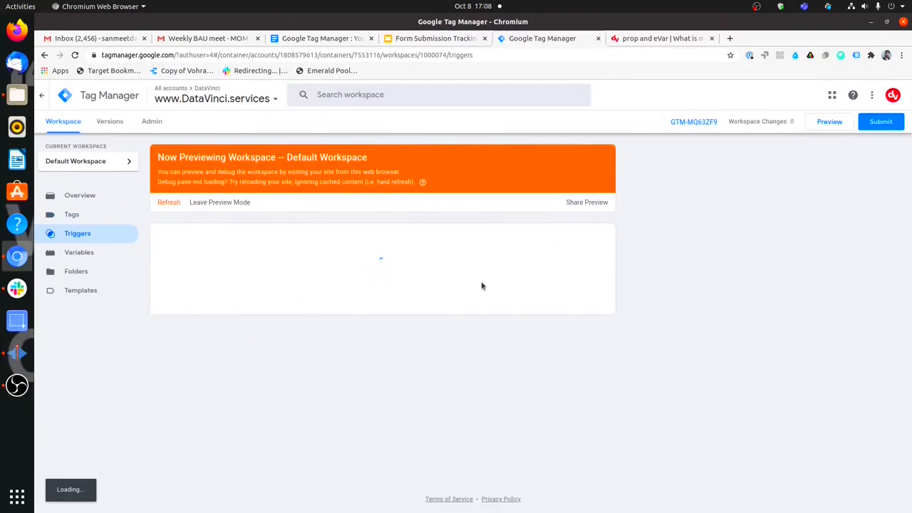
{"action": "left_click", "coordinate": [587, 236]}
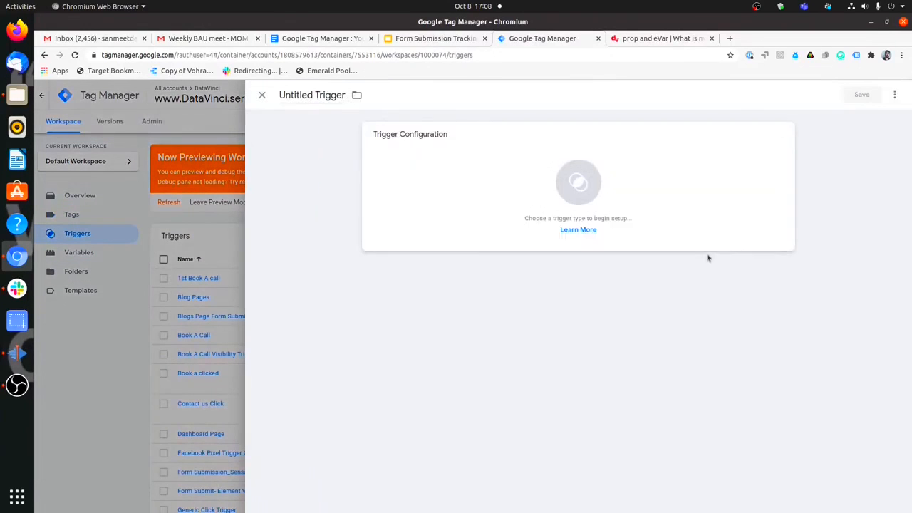
{"action": "left_click", "coordinate": [590, 202]}
{"action": "scroll", "coordinate": [722, 384], "scroll_direction": "down", "scroll_amount": 1}
{"action": "scroll", "coordinate": [722, 384], "scroll_direction": "down", "scroll_amount": 1}
{"action": "left_click", "coordinate": [698, 418]}
Set the event name to 'Form Submit Again', matching the name pushed in the console.
{"action": "left_click", "coordinate": [435, 230]}
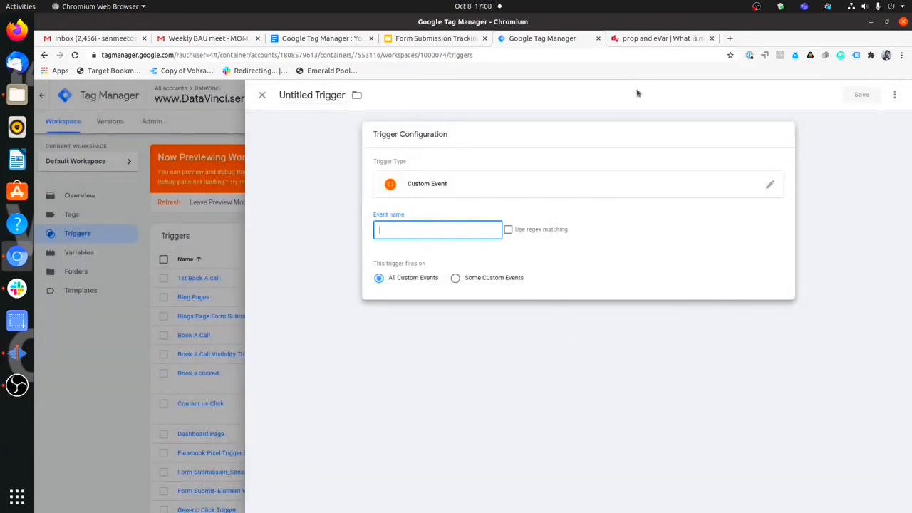
{"action": "left_click", "coordinate": [645, 39]}
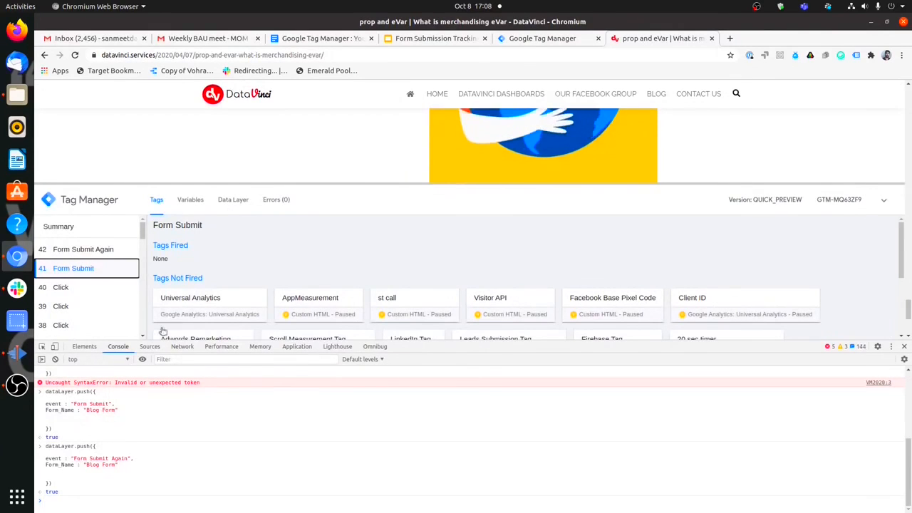
{"action": "left_click", "coordinate": [542, 38]}
{"action": "type", "text": "Form Submit Again"}
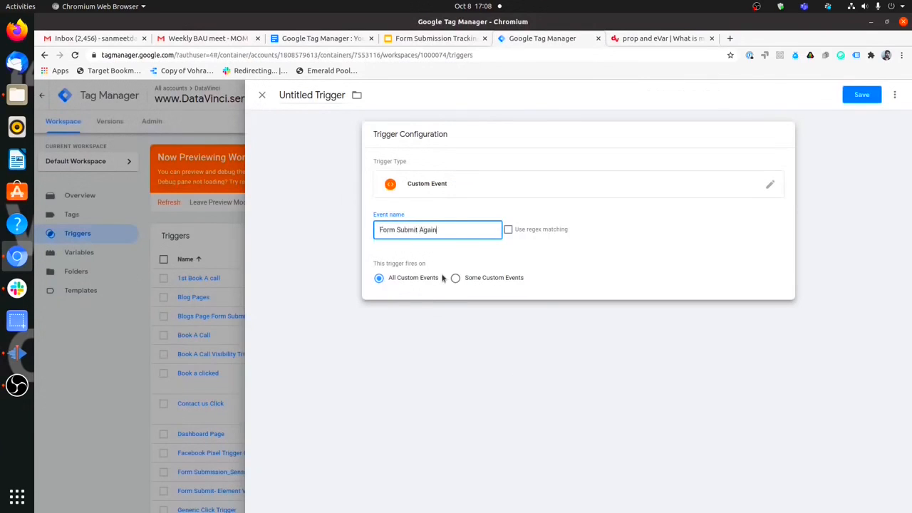
{"action": "left_click", "coordinate": [650, 42]}
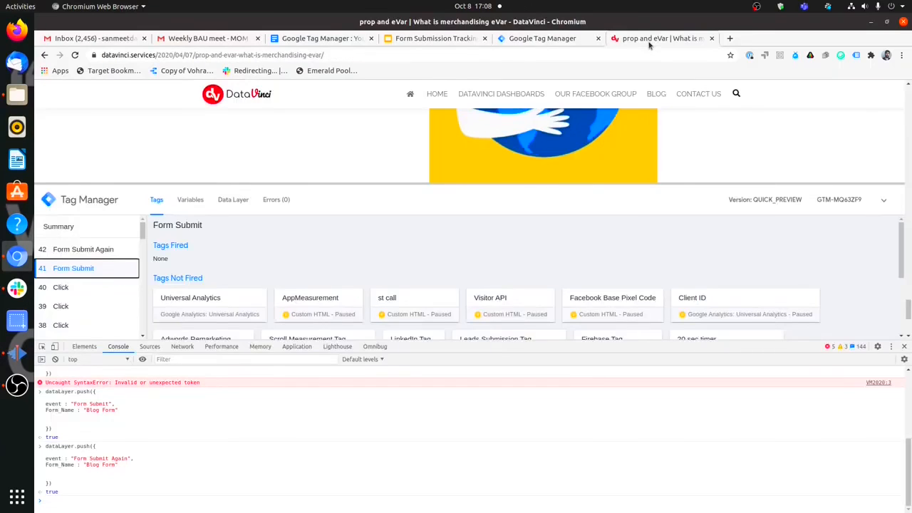
{"action": "left_click", "coordinate": [570, 38]}
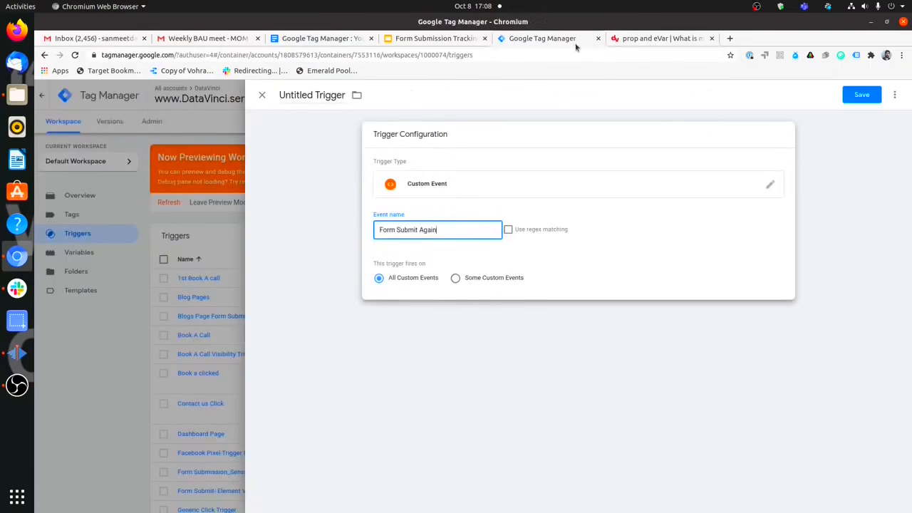
Name the trigger 'Test Form Submit Again' and save it.
{"action": "left_click", "coordinate": [327, 88]}
{"action": "key", "text": "ctrl+a"}
{"action": "type", "text": "T"}
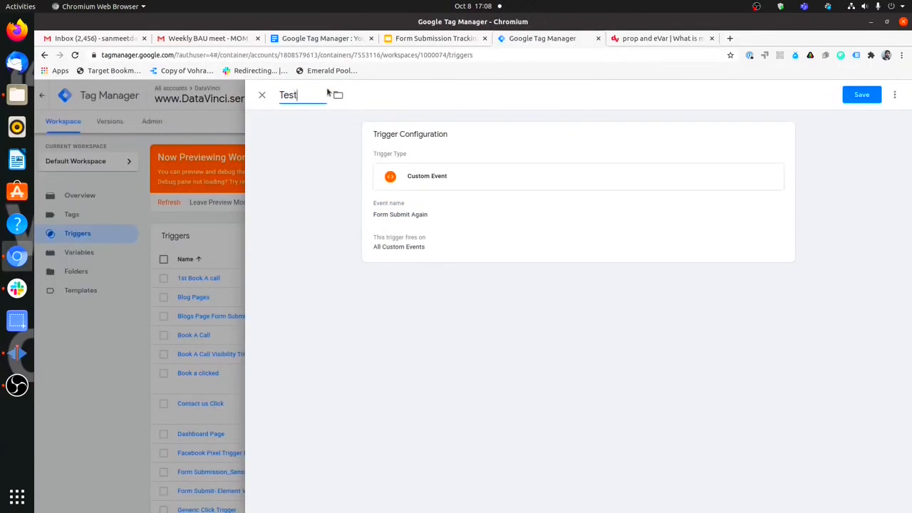
{"action": "type", "text": "est Form Submit A"}
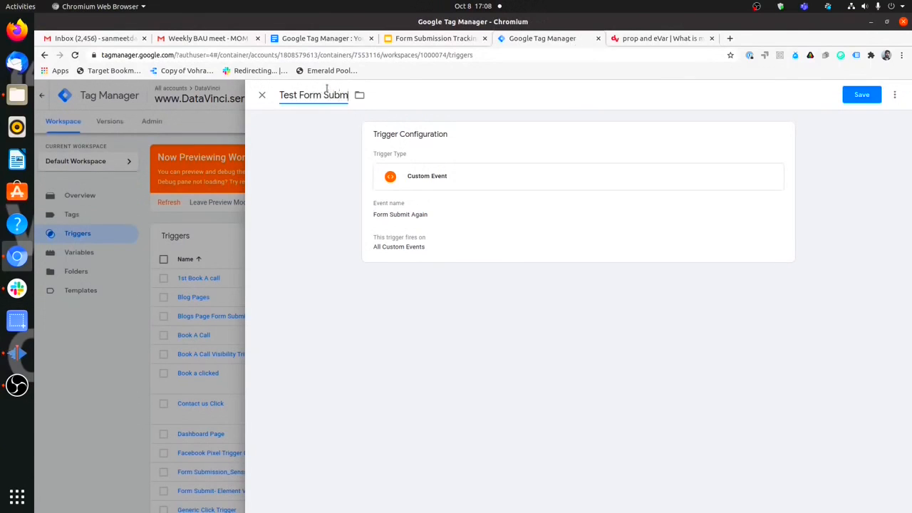
{"action": "type", "text": "gain"}
{"action": "left_click", "coordinate": [871, 99]}
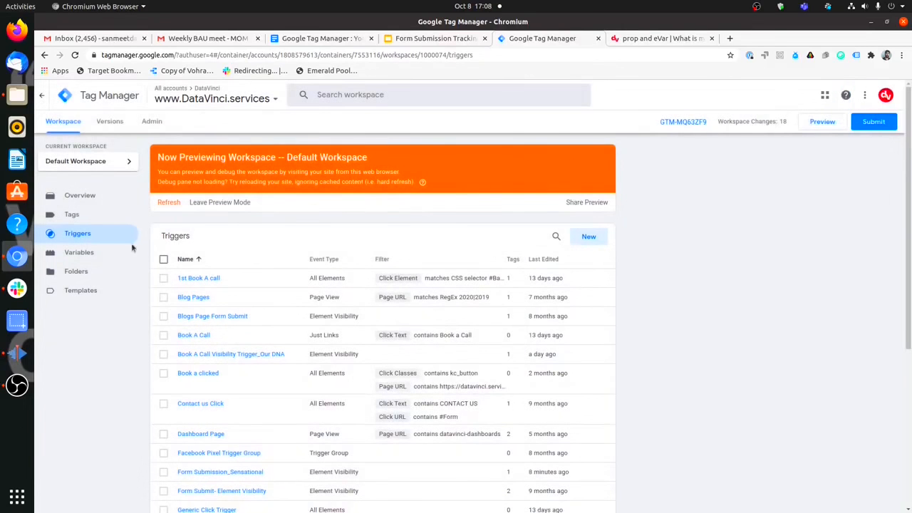
{"action": "left_click", "coordinate": [102, 220]}
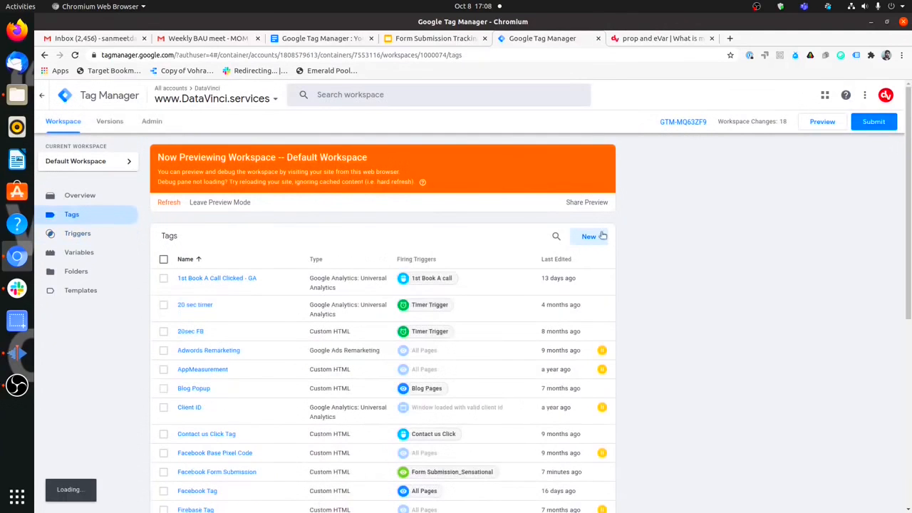
Open the Facebook Form Submission tag and inspect its Form Submission_Sensational trigger.
{"action": "left_click", "coordinate": [557, 258]}
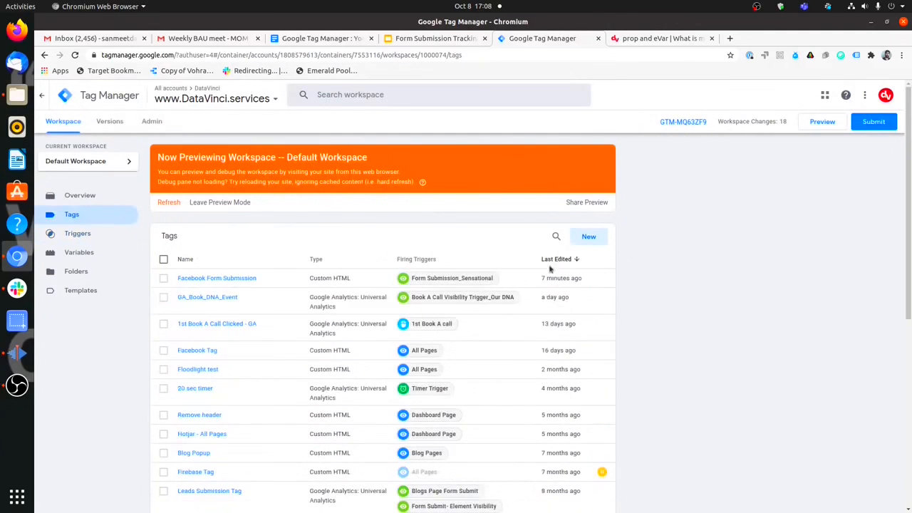
{"action": "left_click", "coordinate": [219, 279]}
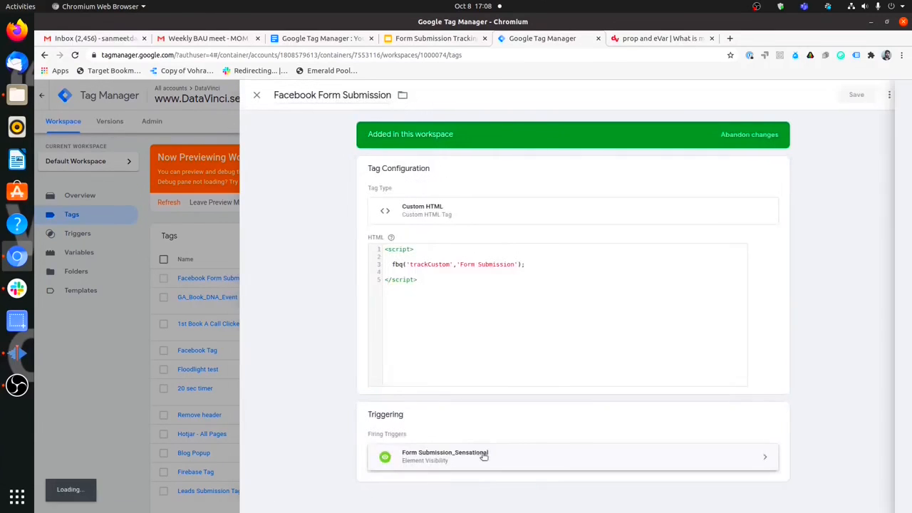
{"action": "left_click", "coordinate": [484, 457]}
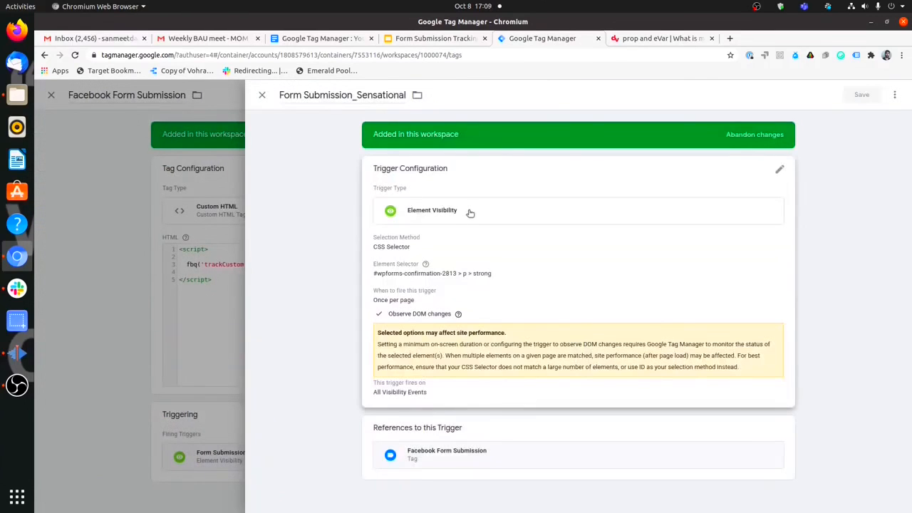
{"action": "left_click", "coordinate": [262, 95]}
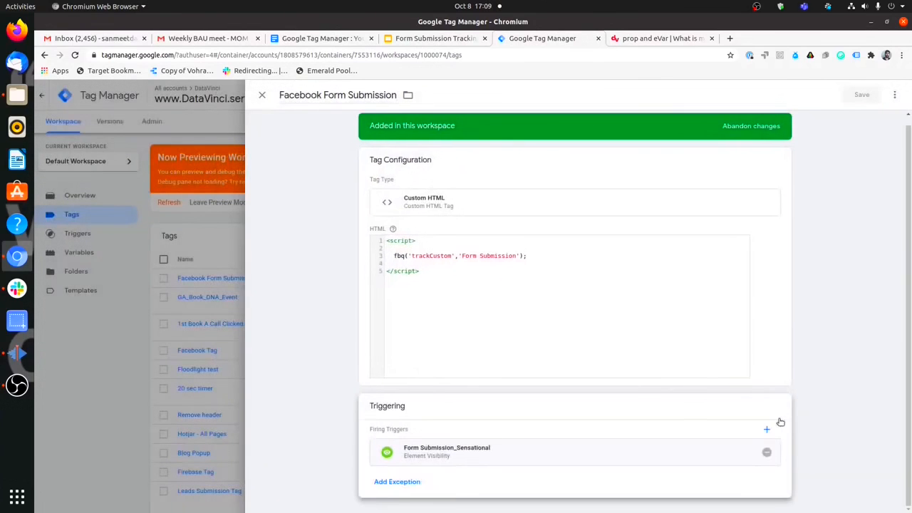
Replace that trigger with Test Form Submit Again and save the tag.
{"action": "left_click", "coordinate": [768, 451]}
{"action": "left_click", "coordinate": [647, 463]}
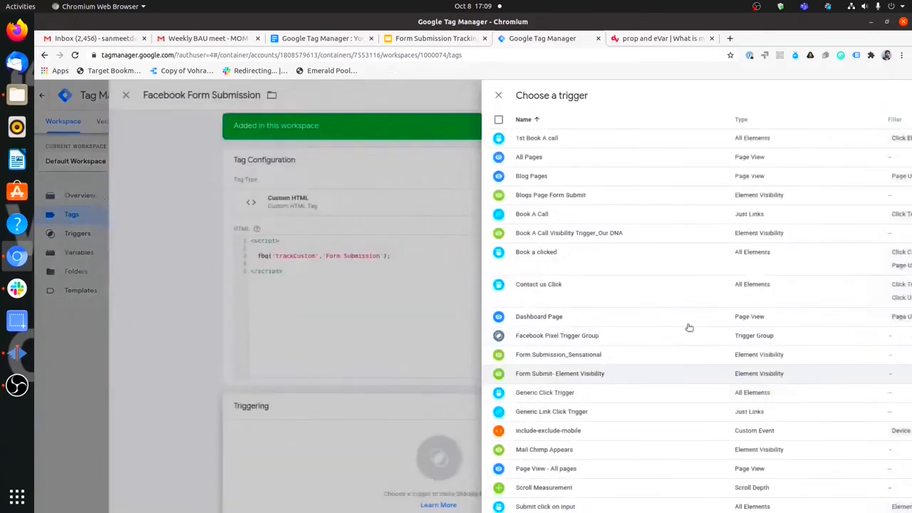
{"action": "left_click", "coordinate": [860, 97]}
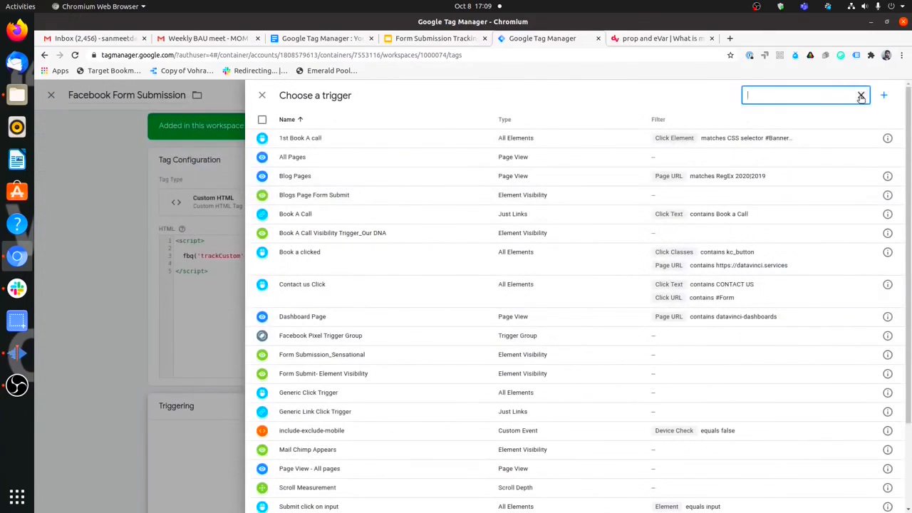
{"action": "type", "text": "Again"}
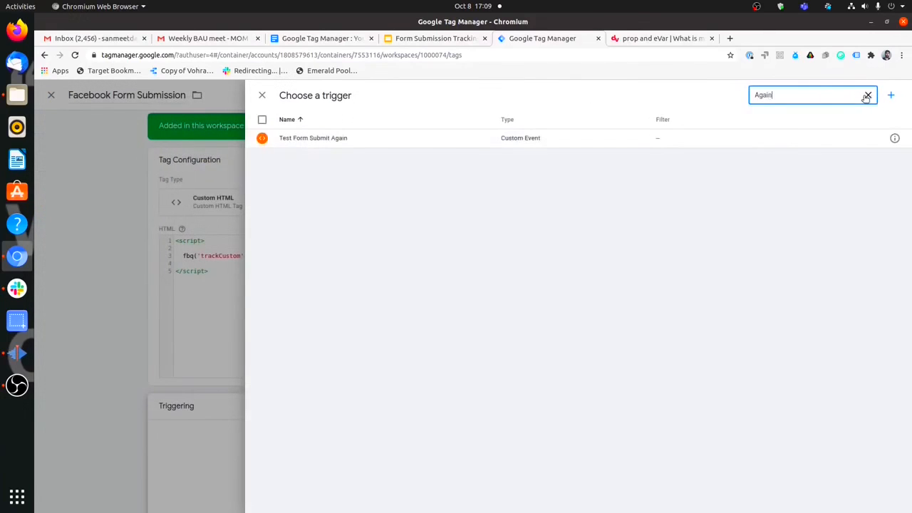
{"action": "left_click", "coordinate": [731, 142]}
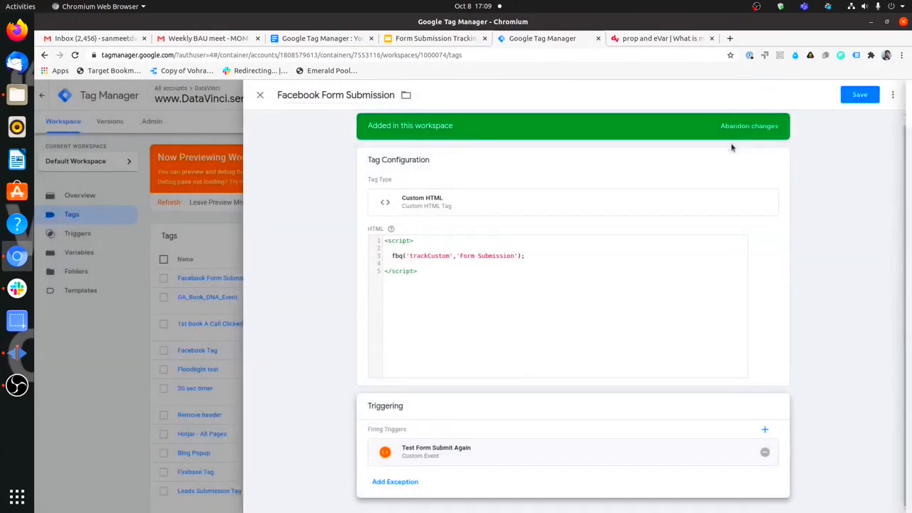
{"action": "left_click", "coordinate": [860, 96]}
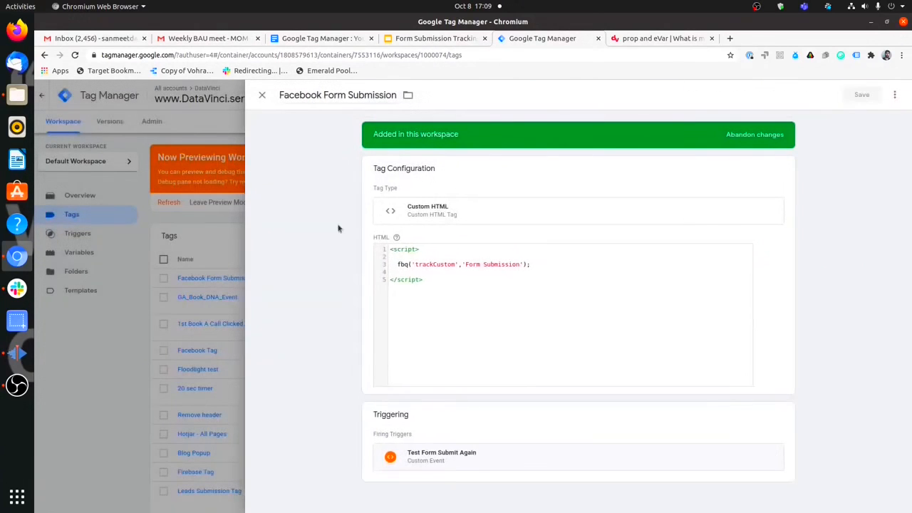
{"action": "key", "text": "ctrl+Tab"}
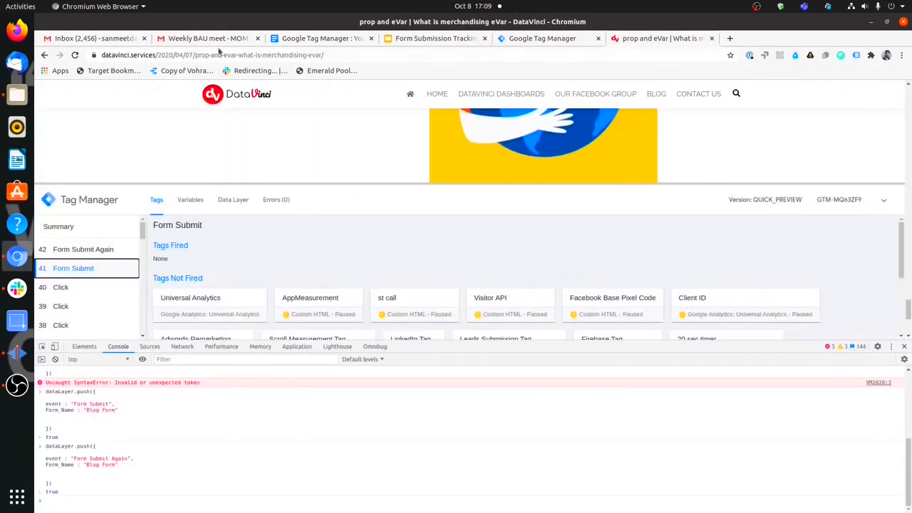
Reload the site and run the Form Submit Again dataLayer push in the console.
{"action": "left_click", "coordinate": [76, 55]}
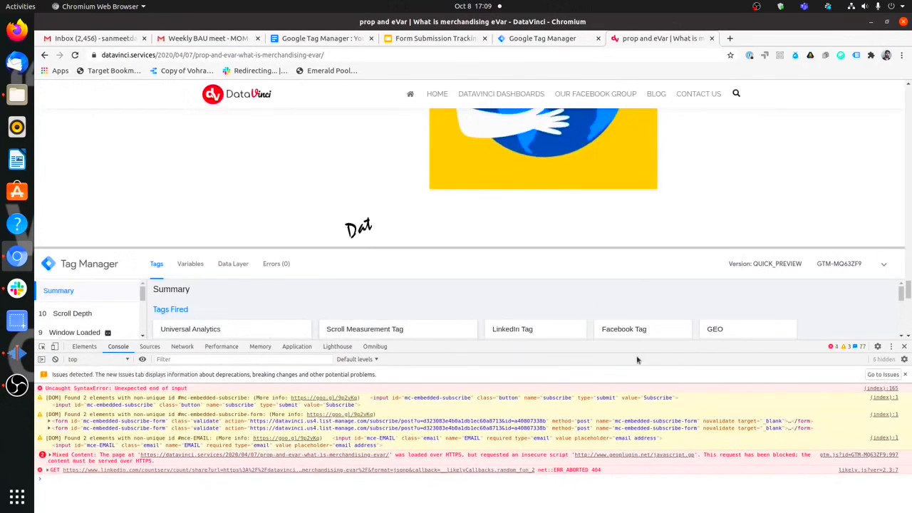
{"action": "scroll", "coordinate": [751, 185], "scroll_direction": "up", "scroll_amount": 5}
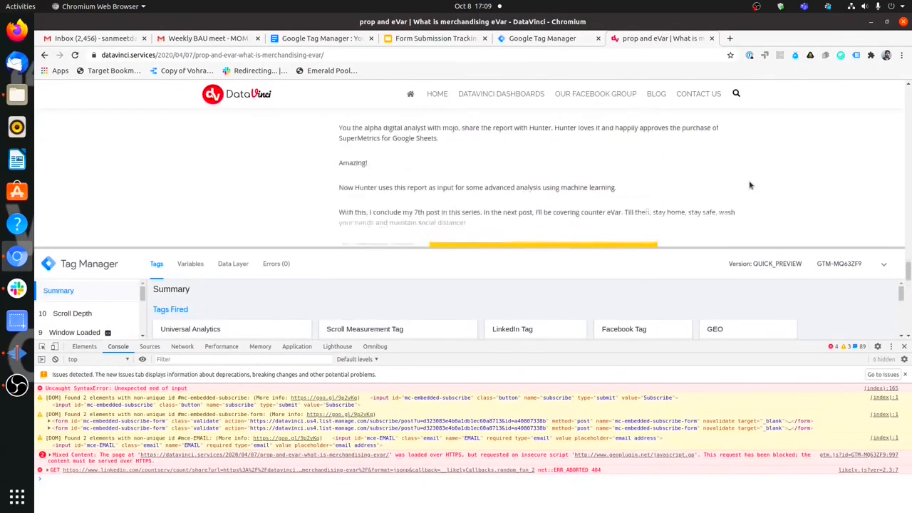
{"action": "scroll", "coordinate": [545, 161], "scroll_direction": "down", "scroll_amount": 10}
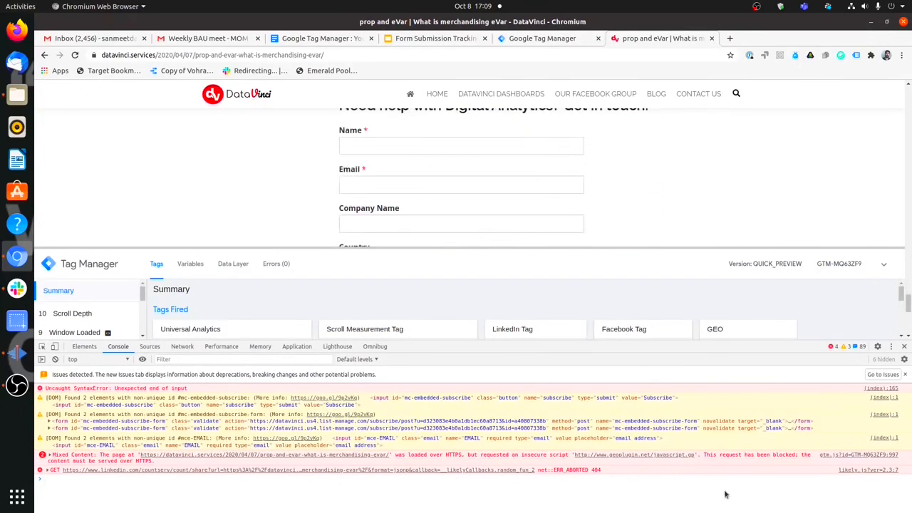
{"action": "type", "text": "dataLayer.push({ event : \"Form Submit Again\", Form_Name : \"Blog Form\""}
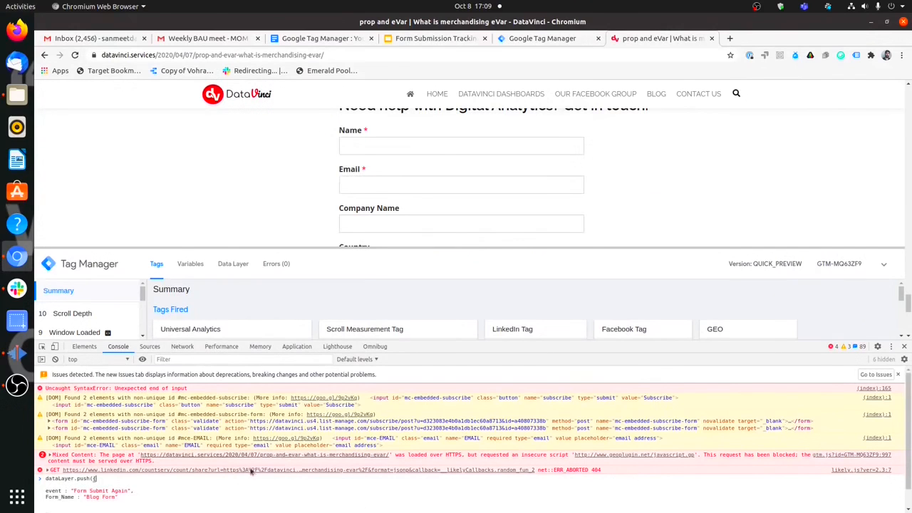
{"action": "scroll", "coordinate": [90, 492], "scroll_direction": "down", "scroll_amount": 1}
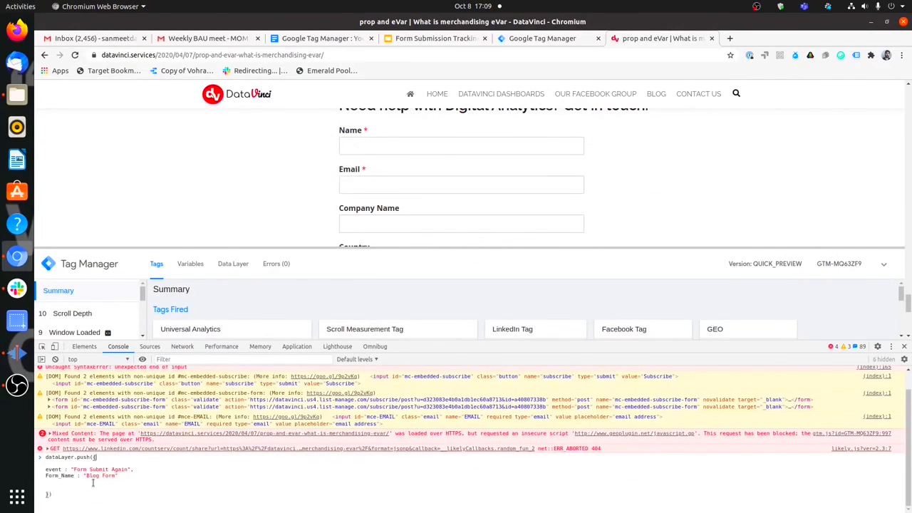
{"action": "key", "text": "Return"}
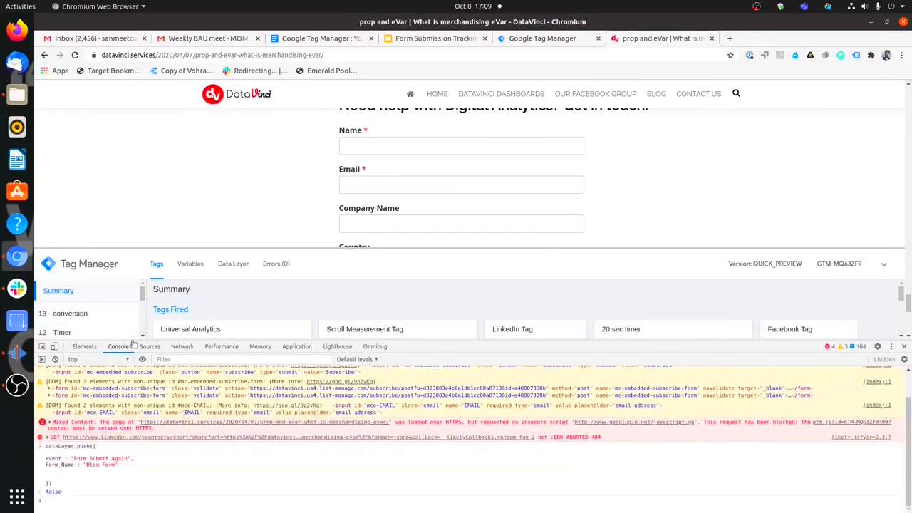
Confirm Omnibug's Facebook Pixel hit shows event type Form Submission and view tags fired on Form Submit Again.
{"action": "left_click", "coordinate": [374, 346]}
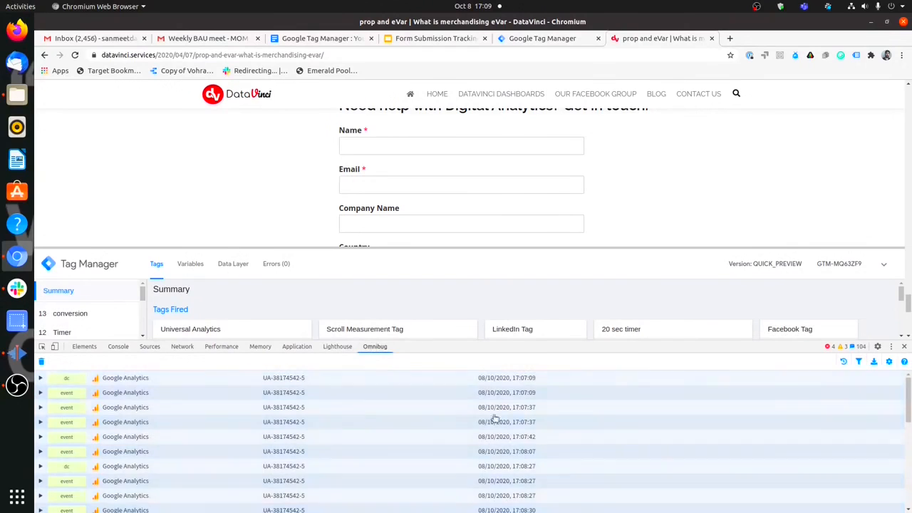
{"action": "scroll", "coordinate": [506, 411], "scroll_direction": "down", "scroll_amount": 3}
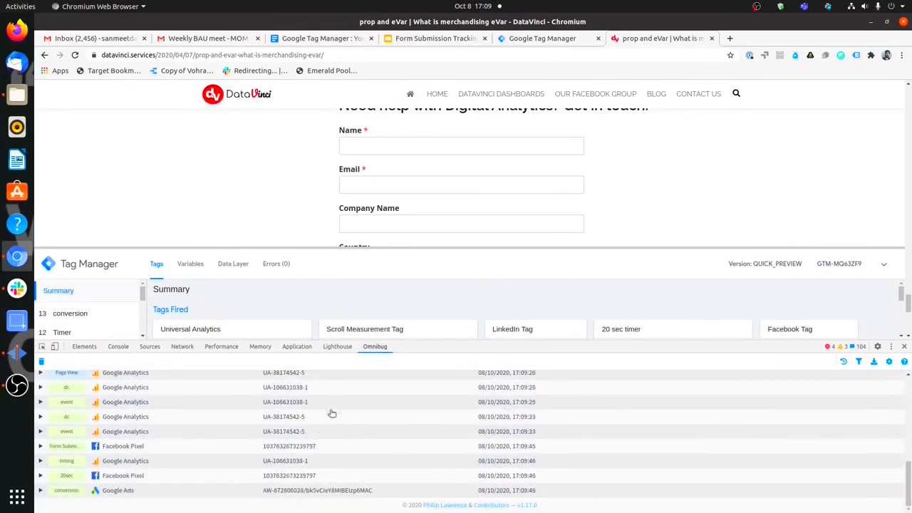
{"action": "left_click", "coordinate": [146, 449]}
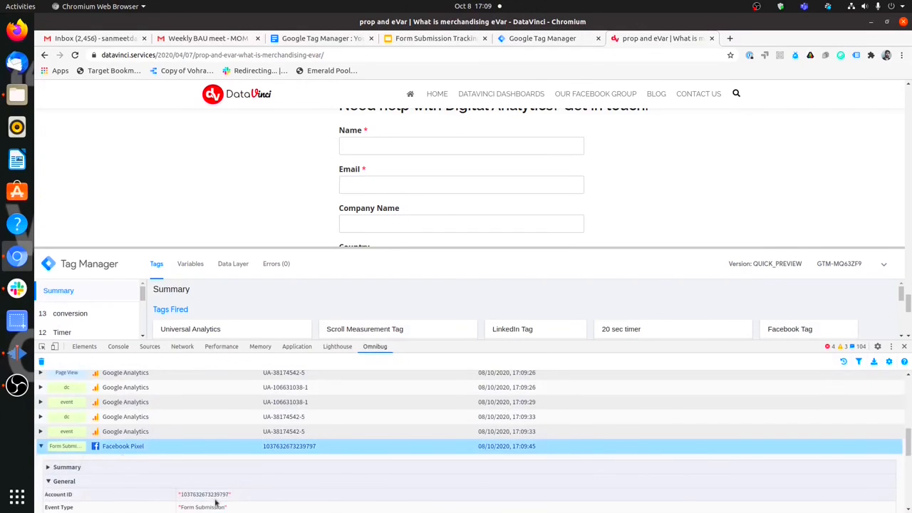
{"action": "scroll", "coordinate": [211, 484], "scroll_direction": "down", "scroll_amount": 1}
{"action": "left_click_drag", "start_coordinate": [225, 482], "coordinate": [179, 486]}
{"action": "left_click_drag", "start_coordinate": [403, 345], "coordinate": [285, 479]}
{"action": "left_click", "coordinate": [101, 437]}
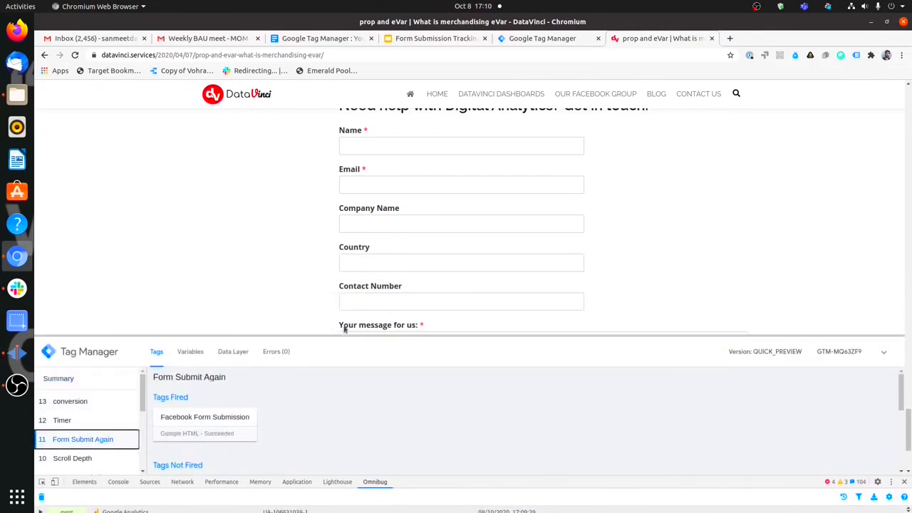
Enlarge the debug panel and open the Facebook Form Submission tag's firing details.
{"action": "left_click_drag", "start_coordinate": [339, 330], "coordinate": [346, 194]}
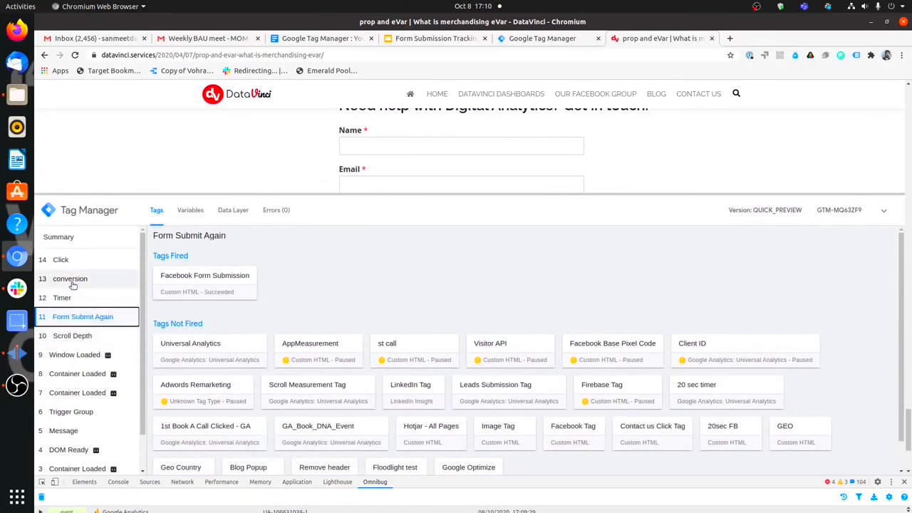
{"action": "left_click", "coordinate": [183, 283]}
{"action": "left_click", "coordinate": [520, 39]}
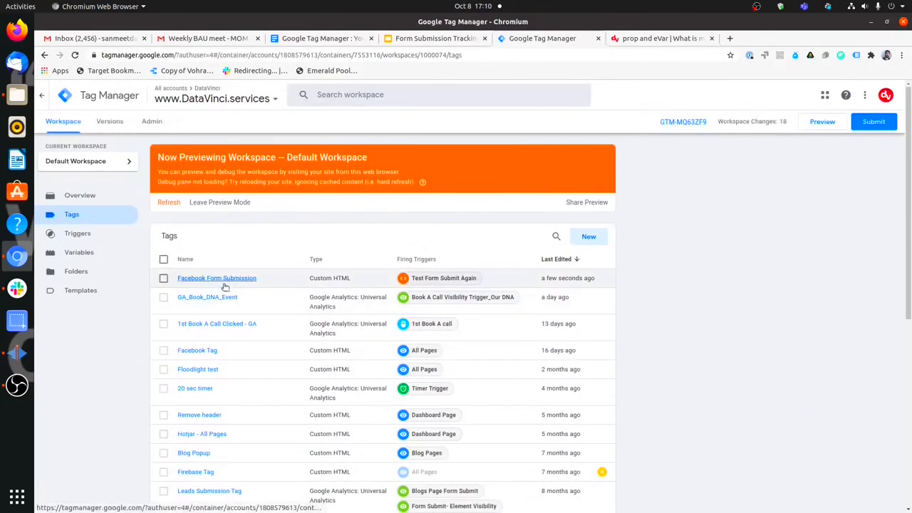
{"action": "left_click", "coordinate": [659, 38]}
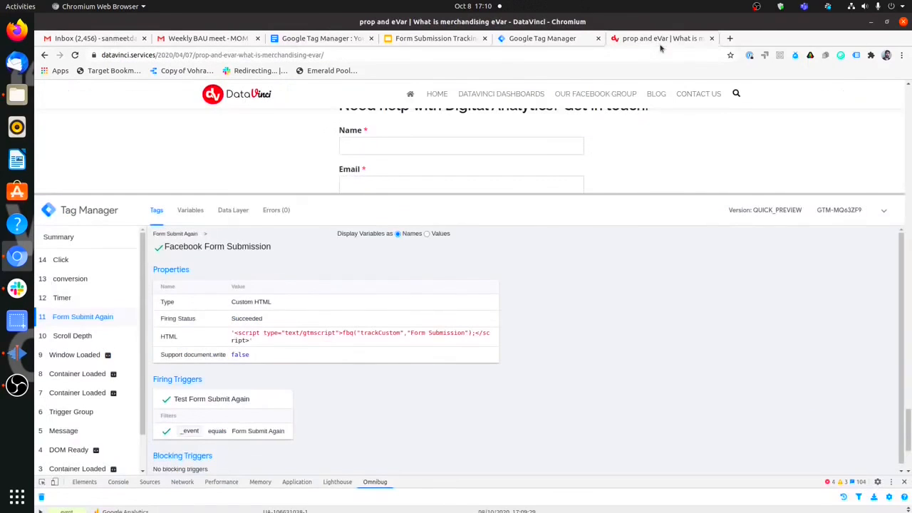
Clear Omnibug's captured requests, close DevTools and collapse the Tag Manager preview pane.
{"action": "left_click_drag", "start_coordinate": [460, 475], "coordinate": [460, 433]}
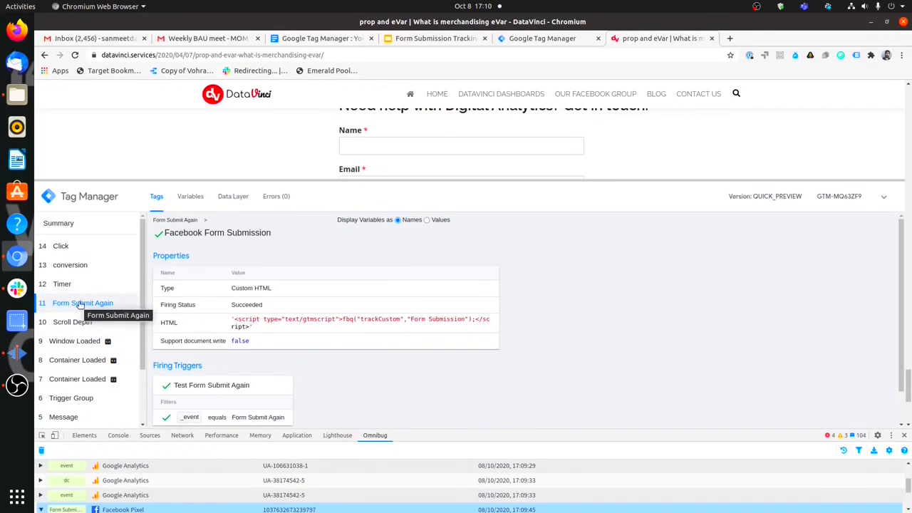
{"action": "left_click_drag", "start_coordinate": [447, 431], "coordinate": [488, 354]}
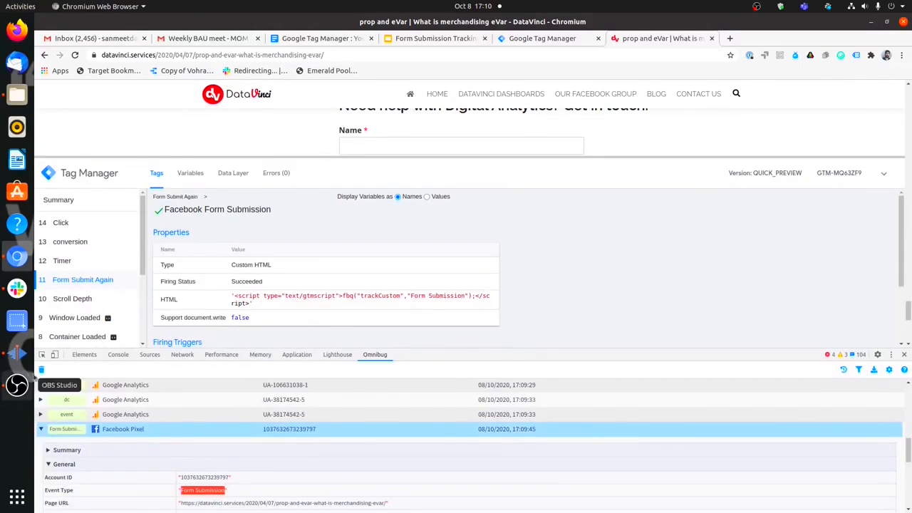
{"action": "left_click", "coordinate": [41, 370]}
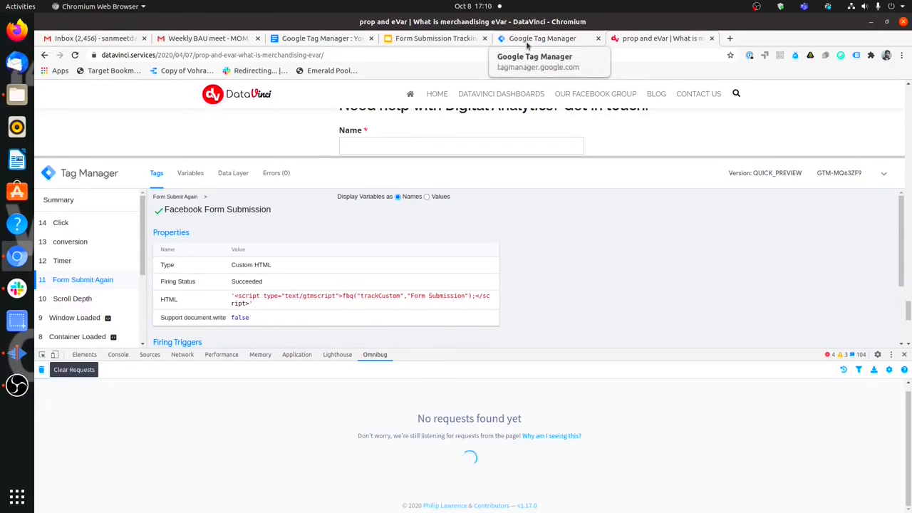
{"action": "left_click", "coordinate": [904, 354]}
{"action": "left_click", "coordinate": [884, 222]}
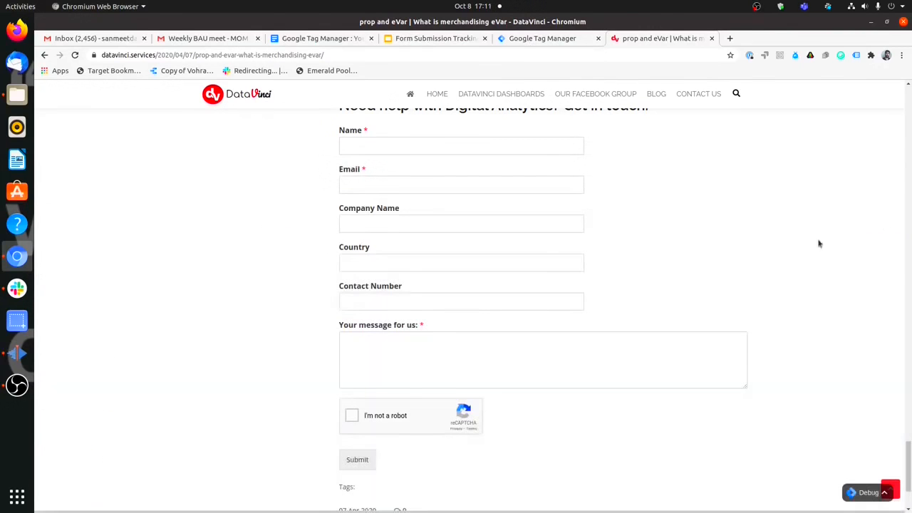
Open the DataVinci Book A Call page, then bring up the GTM workspace's Tags list.
{"action": "scroll", "coordinate": [634, 277], "scroll_direction": "down", "scroll_amount": 3}
{"action": "scroll", "coordinate": [674, 367], "scroll_direction": "up", "scroll_amount": 15}
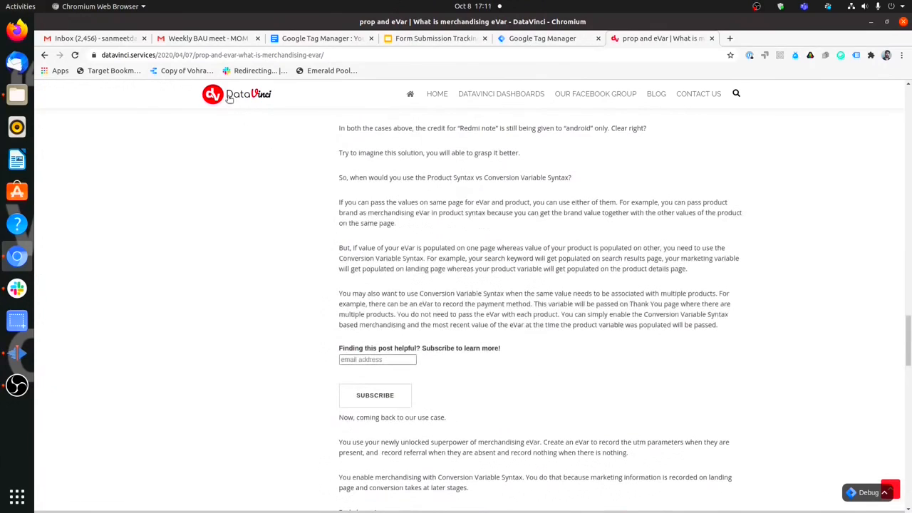
{"action": "left_click", "coordinate": [228, 100]}
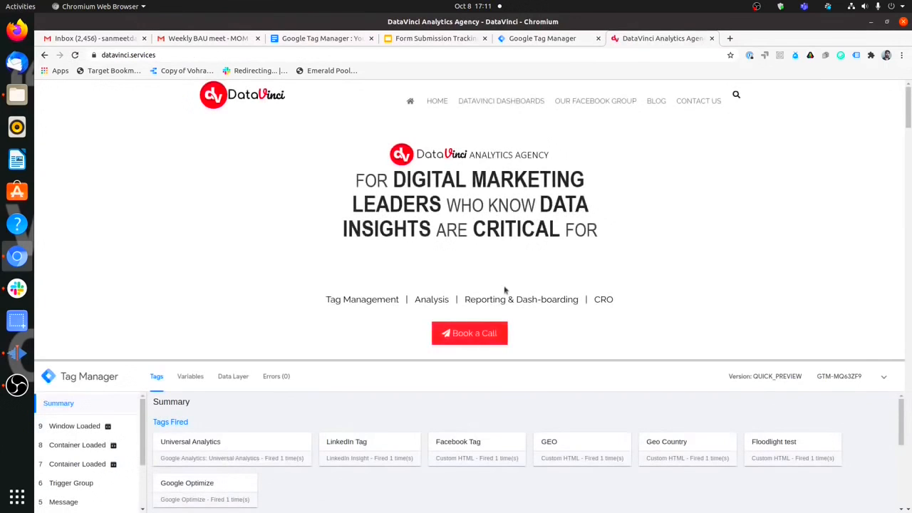
{"action": "left_click", "coordinate": [484, 333]}
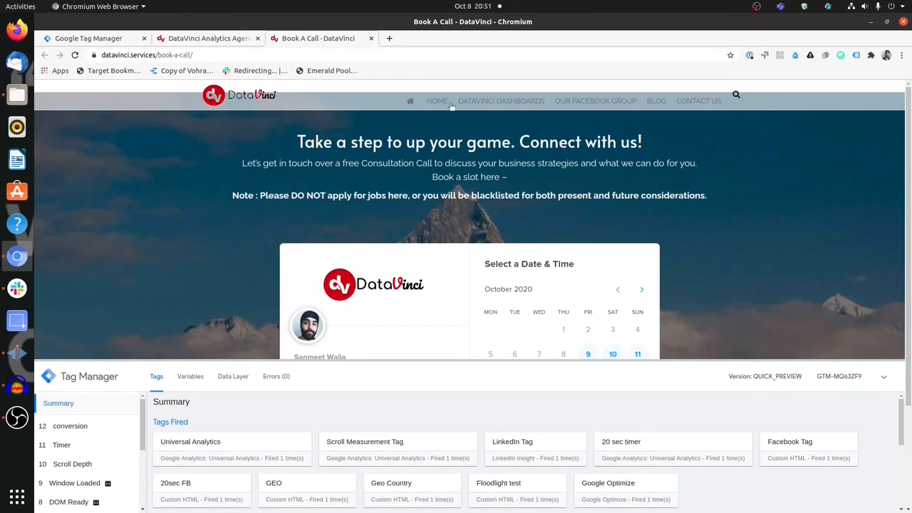
{"action": "left_click", "coordinate": [131, 42]}
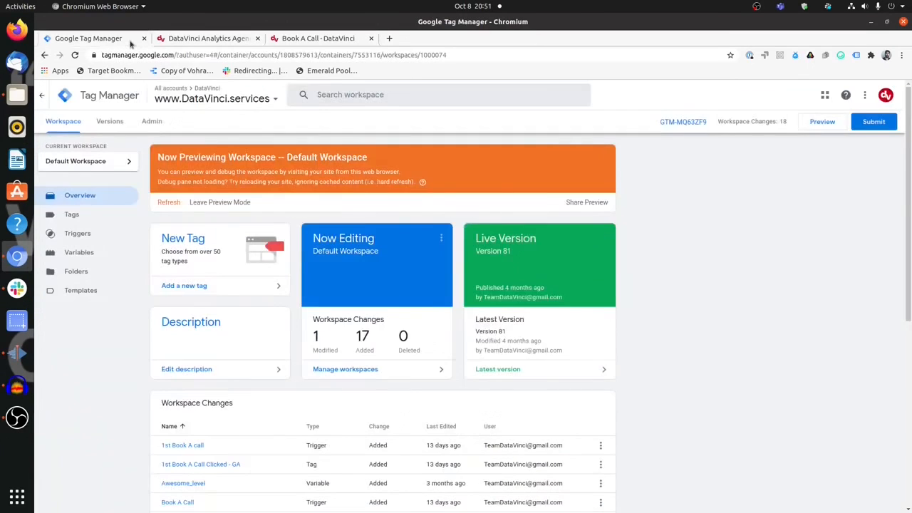
{"action": "left_click", "coordinate": [117, 211]}
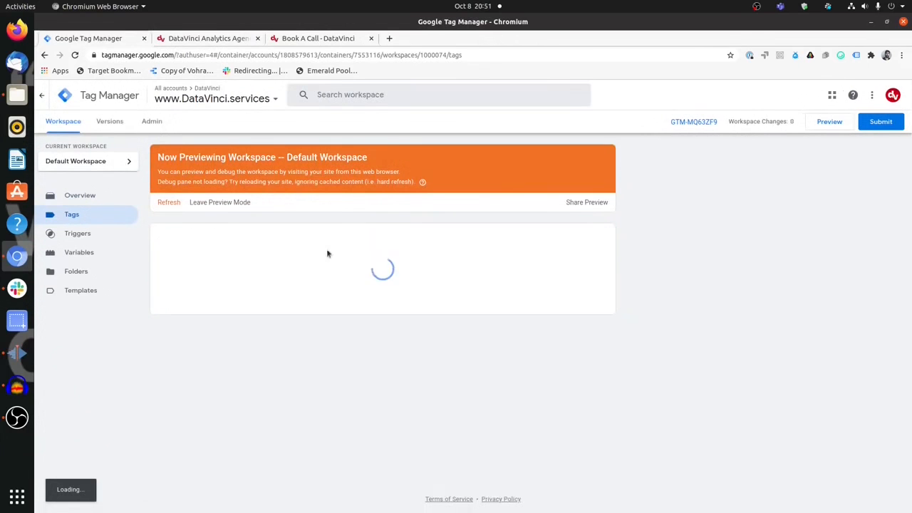
Create a new Google Analytics: Universal Analytics tag with Track Type set to Event.
{"action": "left_click", "coordinate": [587, 236]}
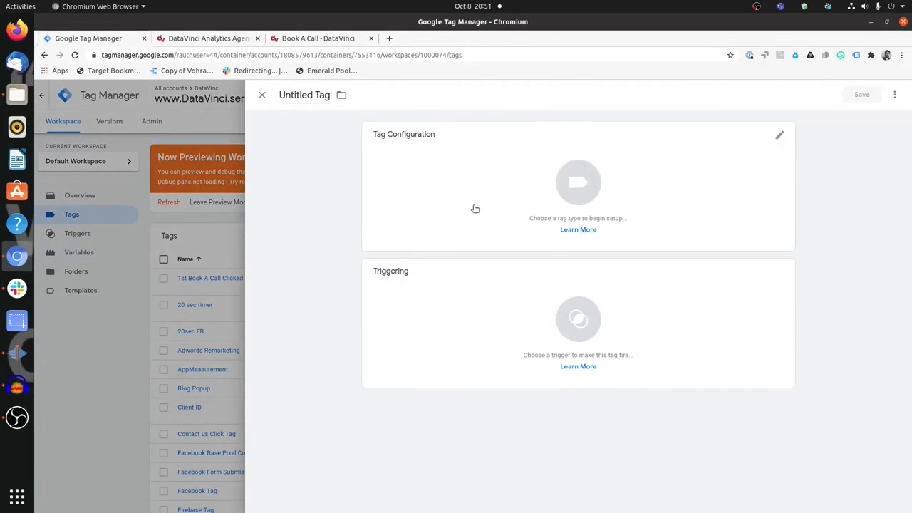
{"action": "left_click", "coordinate": [474, 208]}
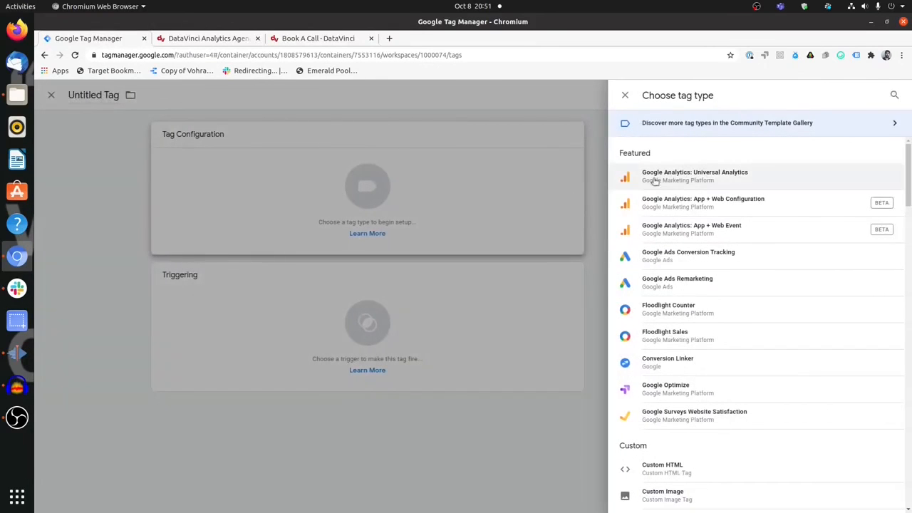
{"action": "left_click", "coordinate": [657, 178]}
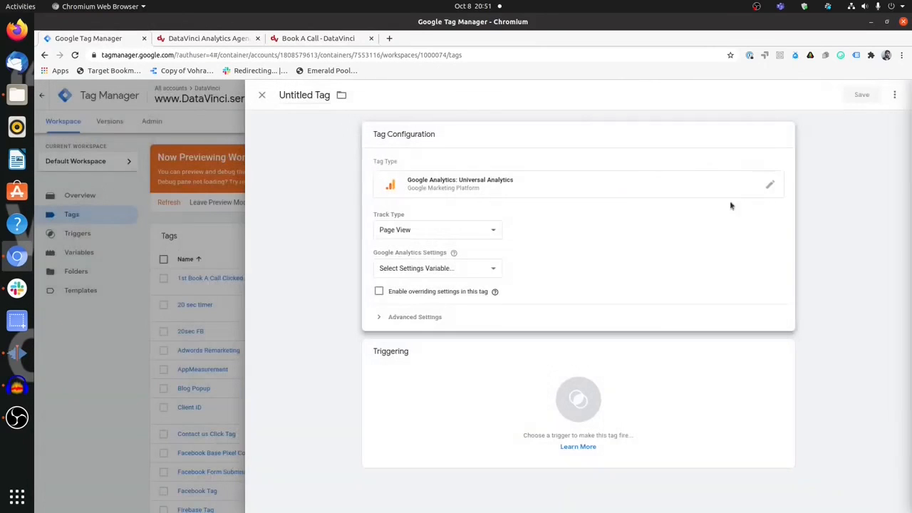
{"action": "left_click", "coordinate": [460, 232]}
{"action": "left_click", "coordinate": [454, 253]}
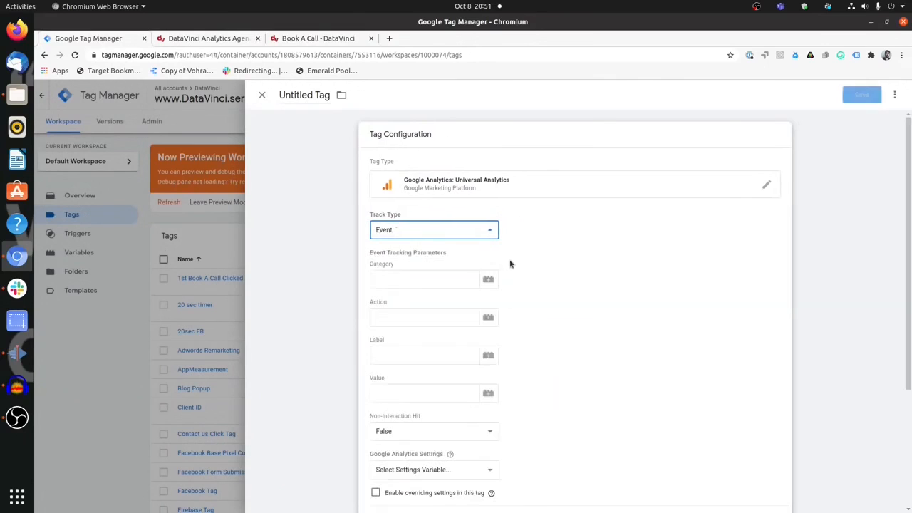
{"action": "left_click", "coordinate": [449, 283]}
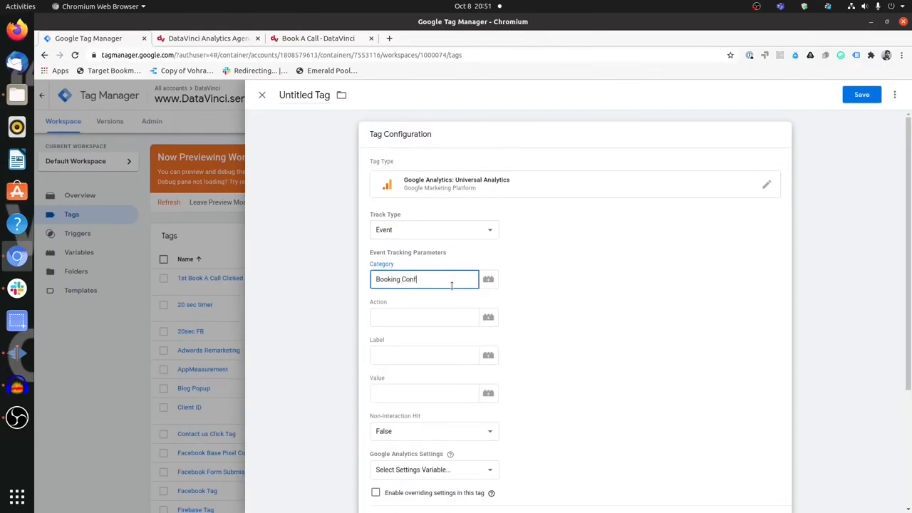
Enter event Category 'Booking Confirmation' and Action 'Appointment scheduled'.
{"action": "type", "text": "Booking Confirmation"}
{"action": "key", "text": "Tab"}
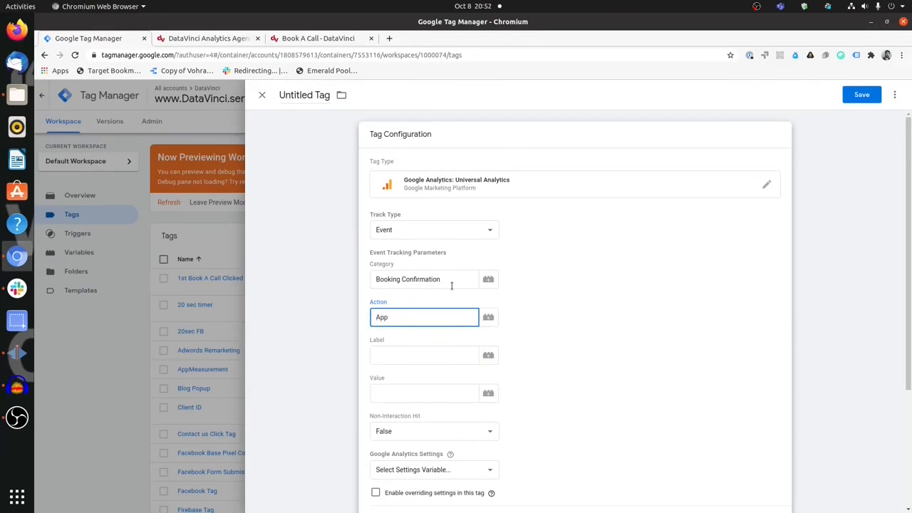
{"action": "type", "text": "emen"}
Set Non-Interaction Hit to True.
{"action": "scroll", "coordinate": [487, 375], "scroll_direction": "down", "scroll_amount": 2}
{"action": "left_click", "coordinate": [489, 383]}
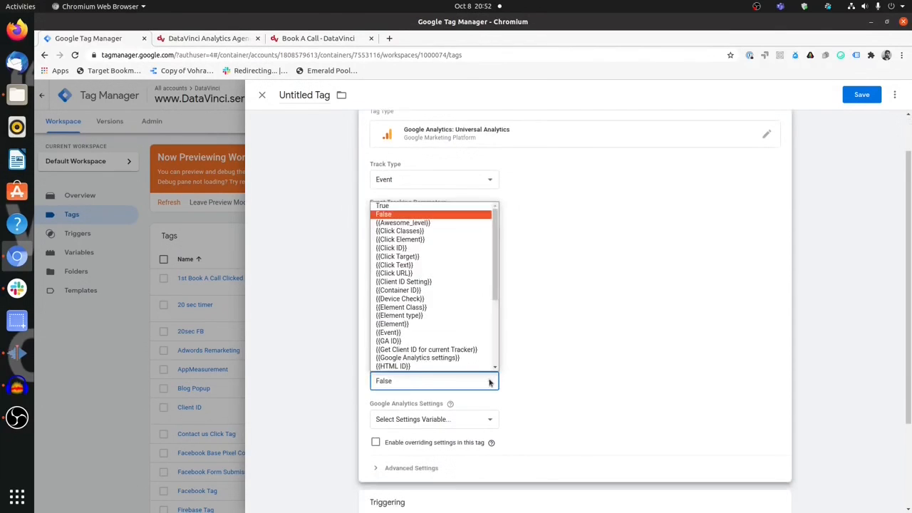
{"action": "left_click", "coordinate": [426, 210]}
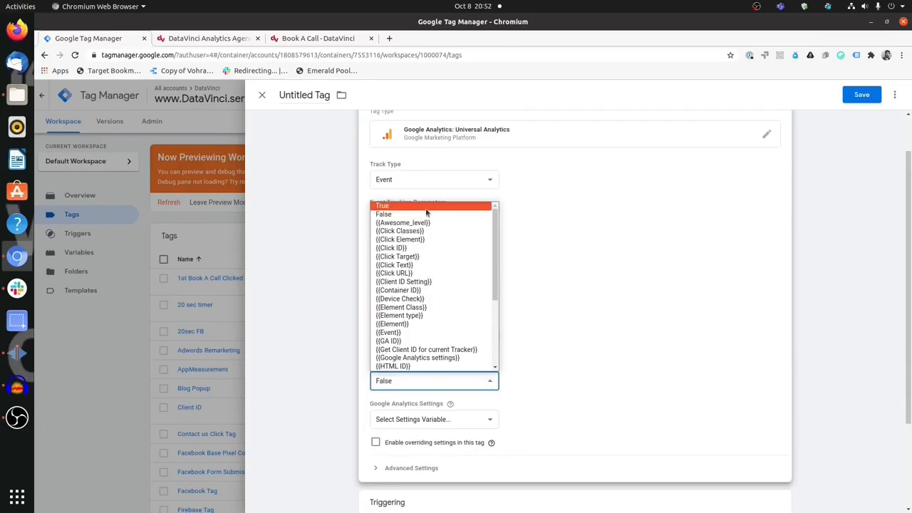
{"action": "left_click", "coordinate": [426, 207]}
Select {{Google Analytics settings}} as the tag's Google Analytics settings variable.
{"action": "scroll", "coordinate": [542, 398], "scroll_direction": "down", "scroll_amount": 1}
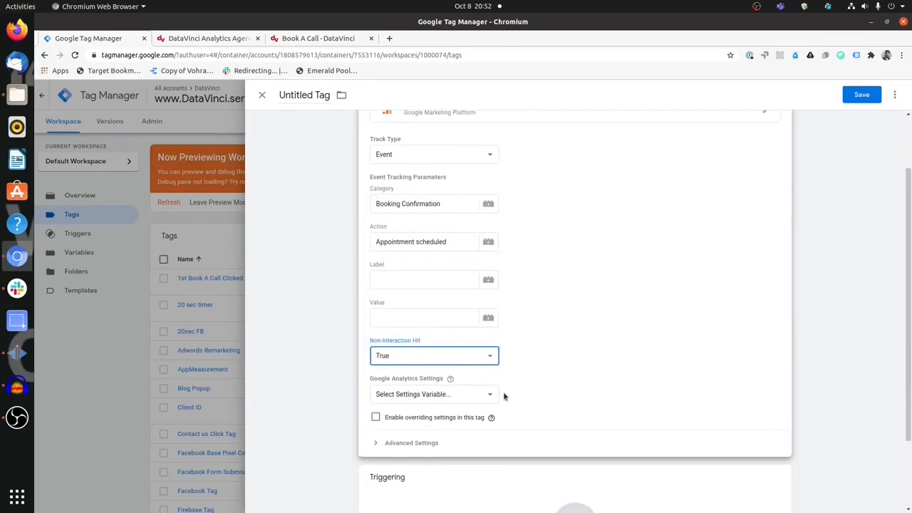
{"action": "left_click", "coordinate": [492, 393]}
{"action": "left_click", "coordinate": [451, 425]}
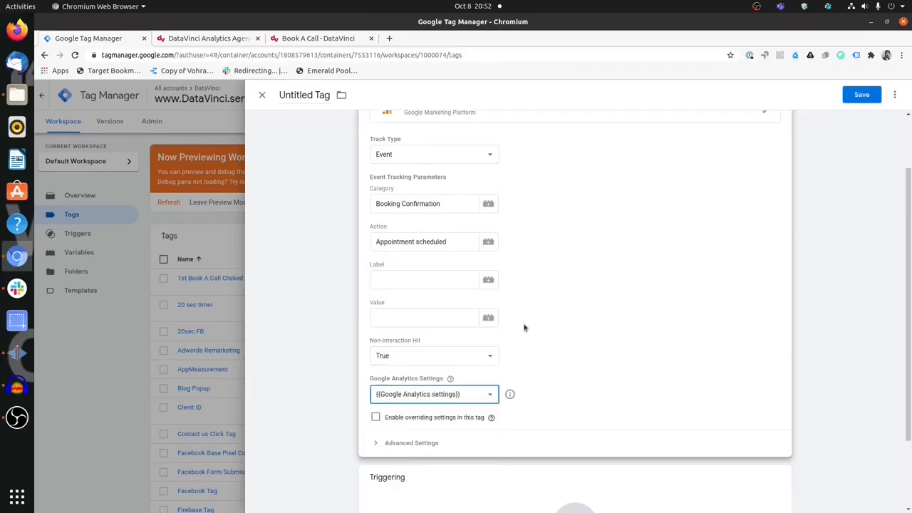
{"action": "scroll", "coordinate": [615, 313], "scroll_direction": "down", "scroll_amount": 2}
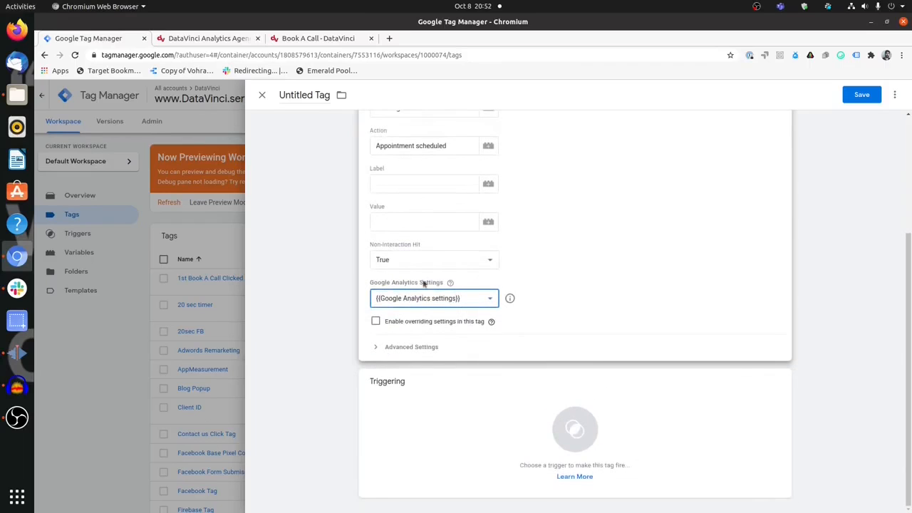
{"action": "scroll", "coordinate": [480, 287], "scroll_direction": "up", "scroll_amount": 4}
{"action": "left_click", "coordinate": [314, 96]}
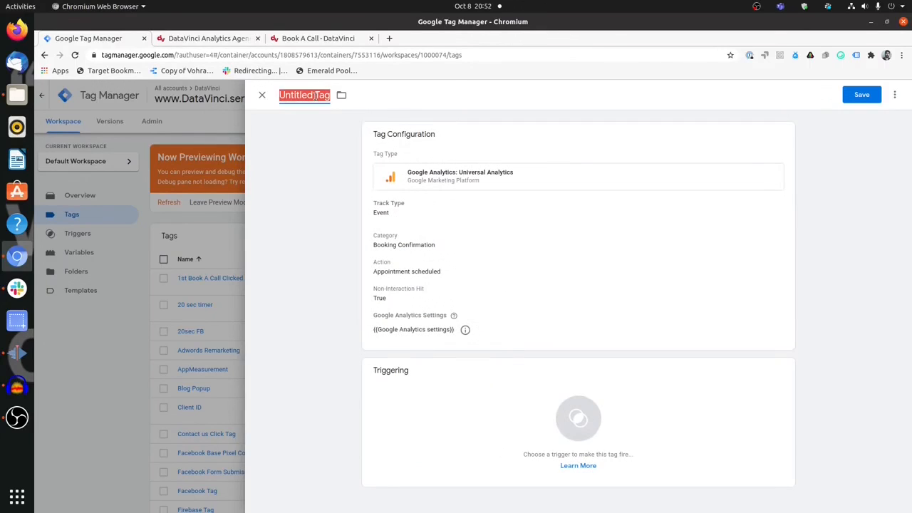
Title the tag 'Book A Call Form Submission' and bring up its trigger list.
{"action": "type", "text": "Boo"}
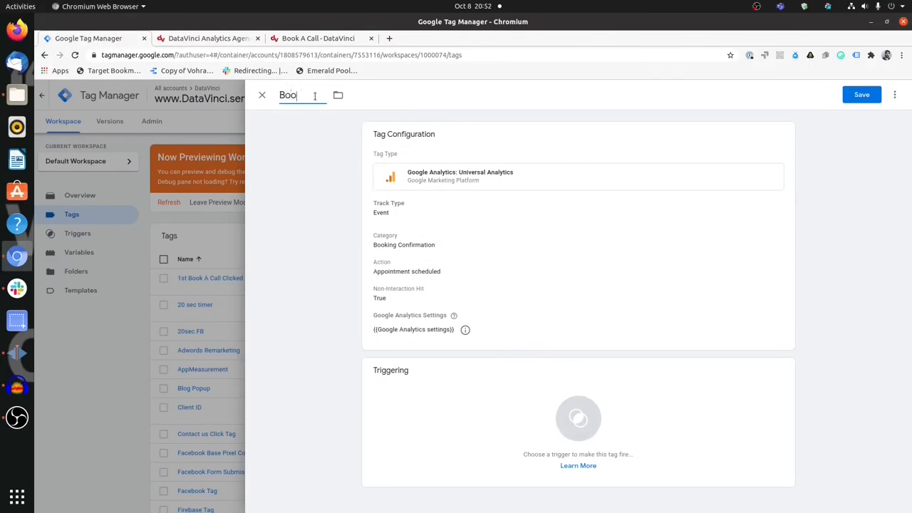
{"action": "type", "text": "k A Call Form Submission"}
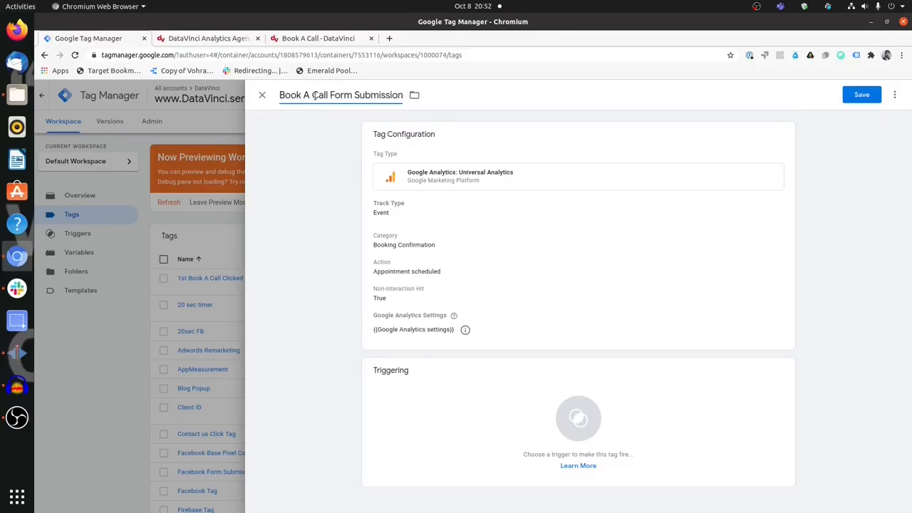
{"action": "left_click", "coordinate": [434, 393]}
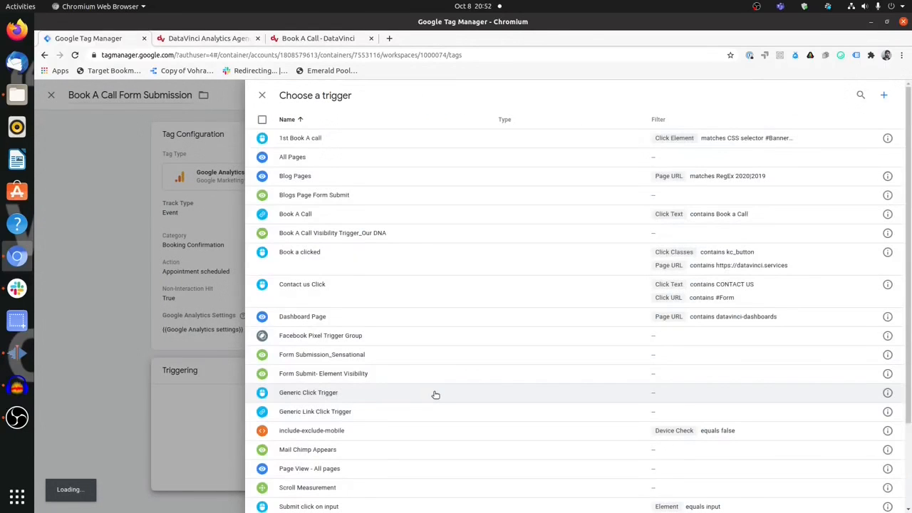
Create a new trigger named 'Booking Confirmation Page'.
{"action": "left_click", "coordinate": [887, 98]}
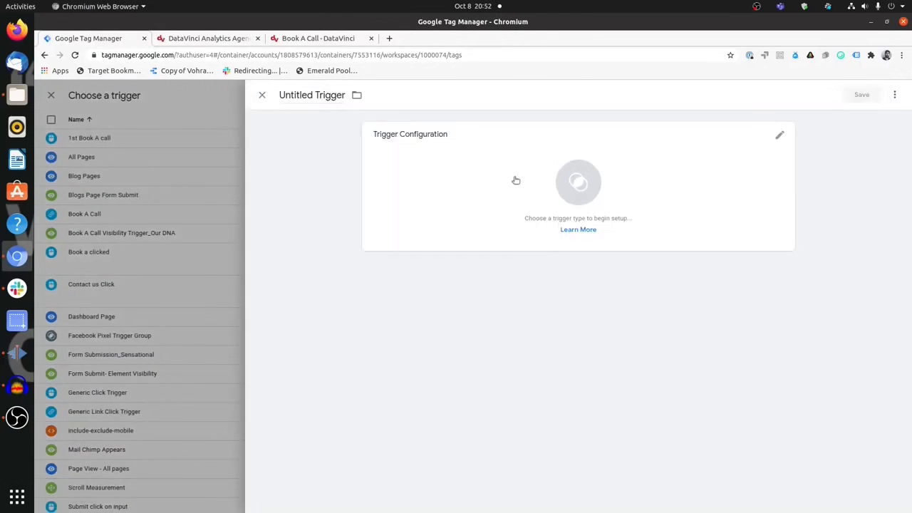
{"action": "left_click", "coordinate": [313, 97]}
{"action": "triple_click", "coordinate": [312, 98]}
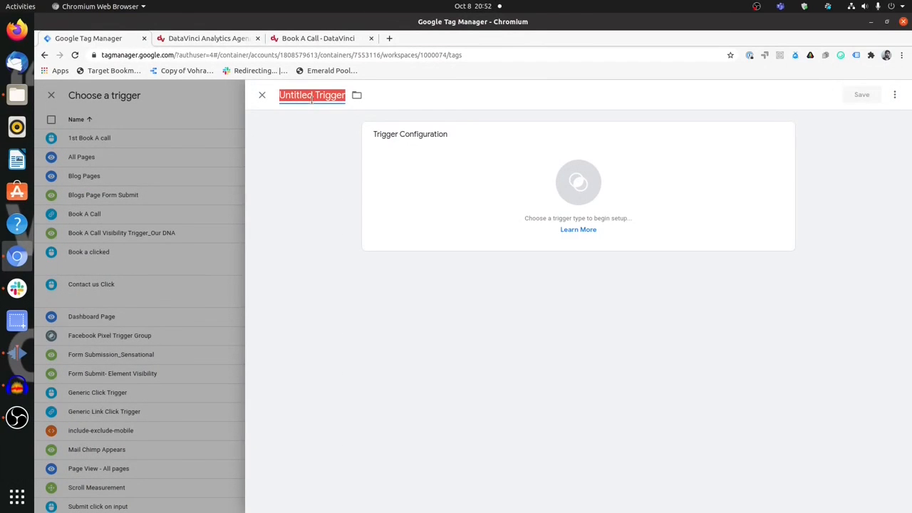
{"action": "type", "text": "Booking Con"}
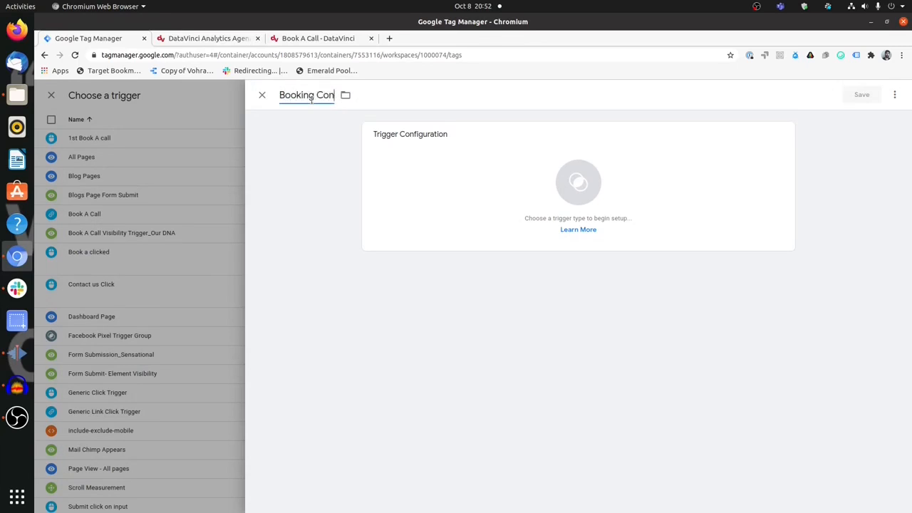
{"action": "type", "text": "firmation Page"}
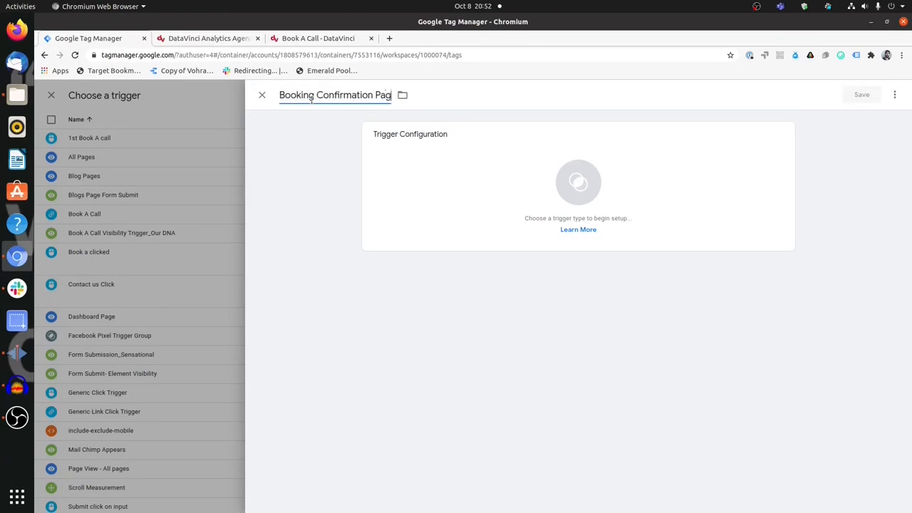
Make it a Page View trigger on Some Page Views conditioned on Page URL.
{"action": "left_click", "coordinate": [415, 173]}
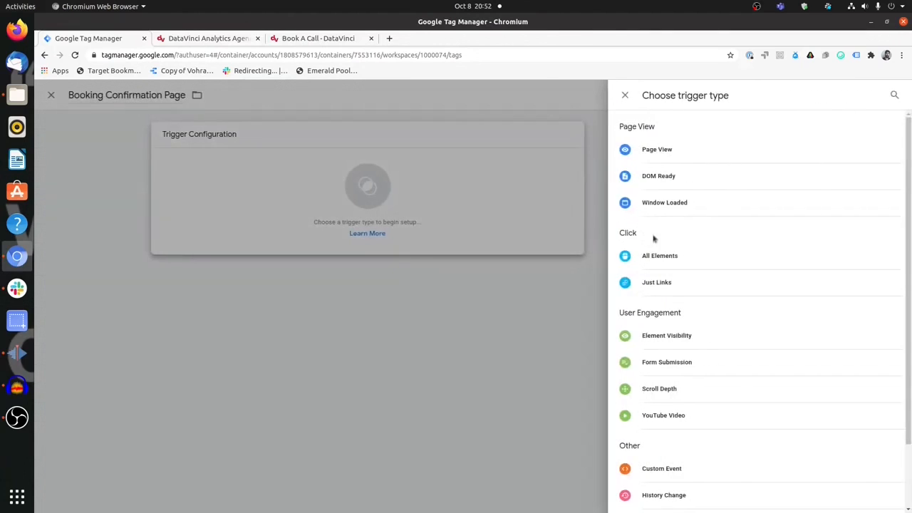
{"action": "left_click", "coordinate": [718, 163]}
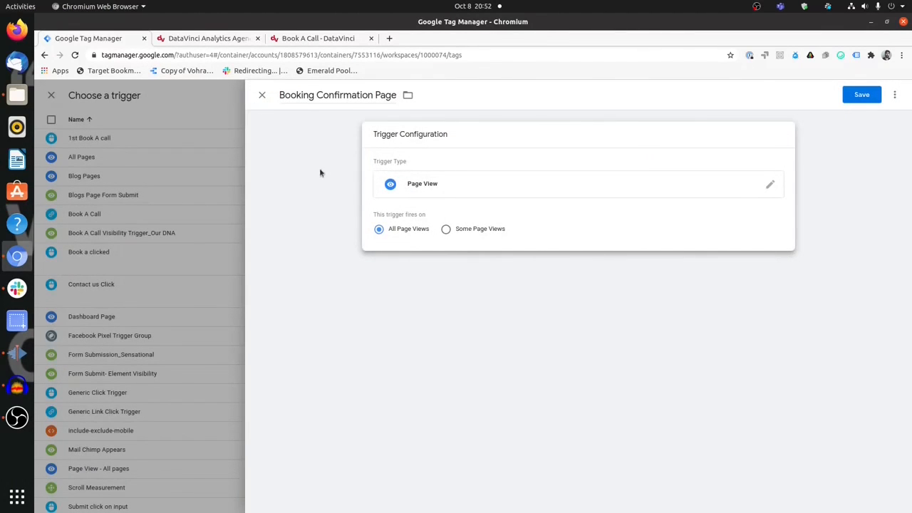
{"action": "left_click", "coordinate": [446, 229]}
{"action": "left_click", "coordinate": [464, 267]}
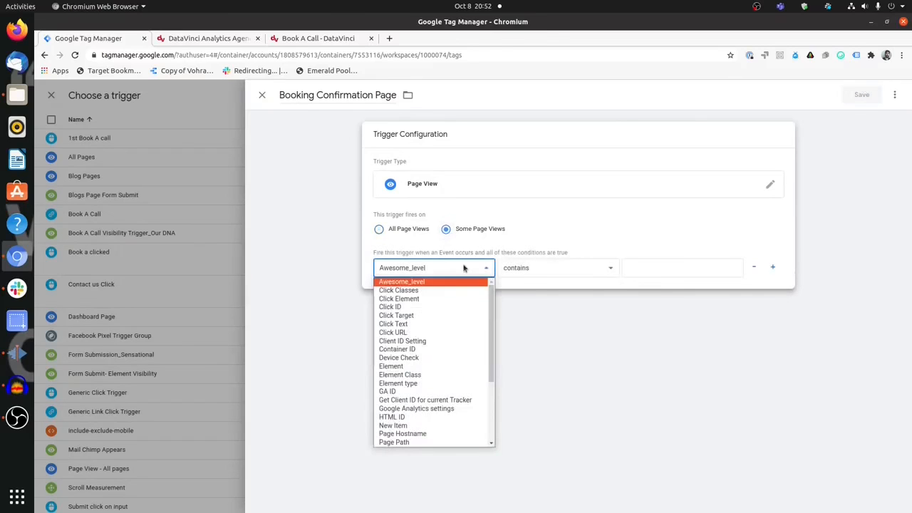
{"action": "scroll", "coordinate": [415, 331], "scroll_direction": "down", "scroll_amount": 2}
{"action": "scroll", "coordinate": [415, 331], "scroll_direction": "down", "scroll_amount": 1}
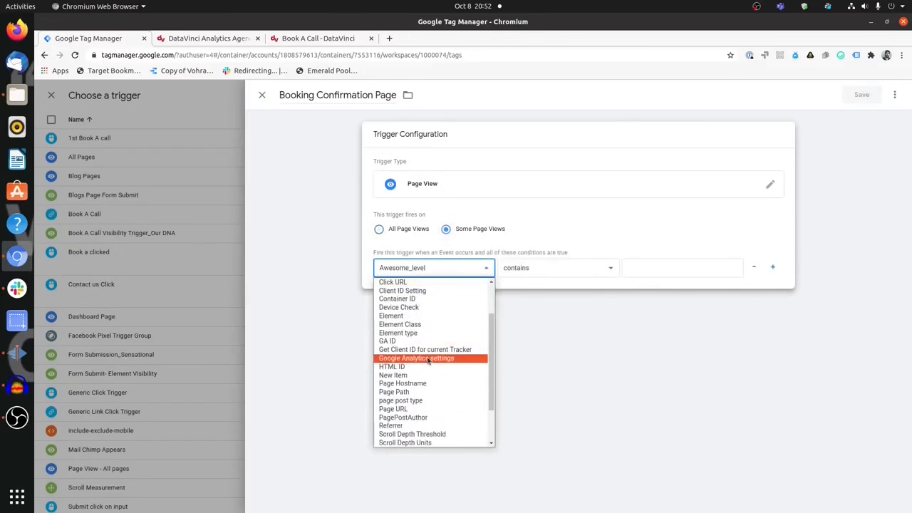
{"action": "scroll", "coordinate": [426, 360], "scroll_direction": "down", "scroll_amount": 1}
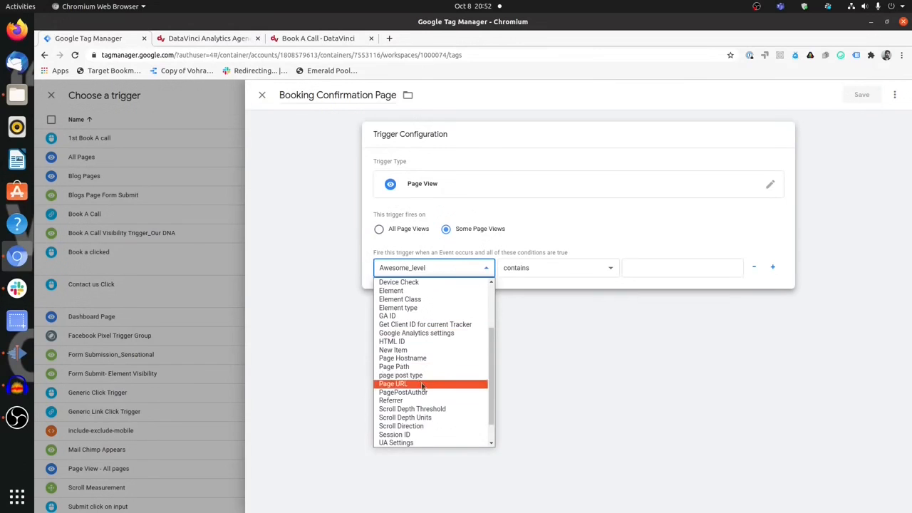
{"action": "left_click", "coordinate": [421, 384]}
{"action": "left_click", "coordinate": [320, 40]}
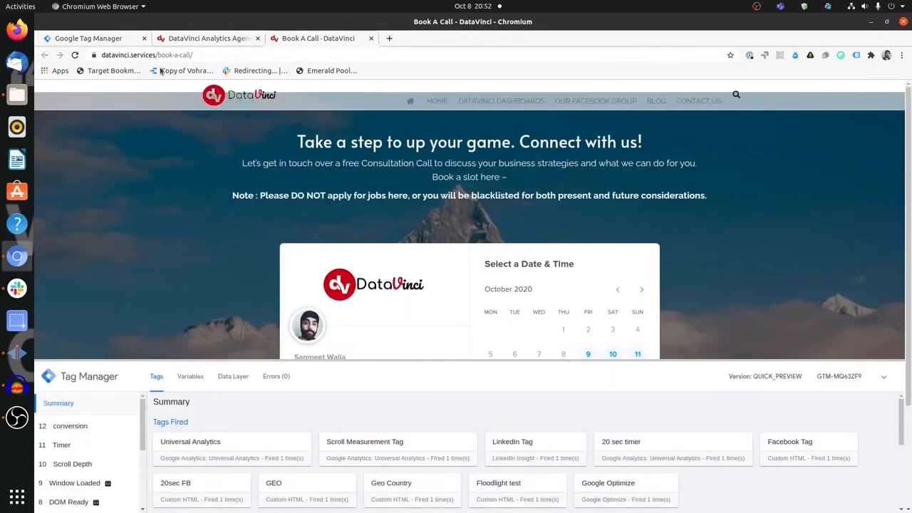
Set the condition to Page URL contains 'book-a-call/', then save the trigger and the tag.
{"action": "left_click_drag", "start_coordinate": [161, 54], "coordinate": [212, 55]}
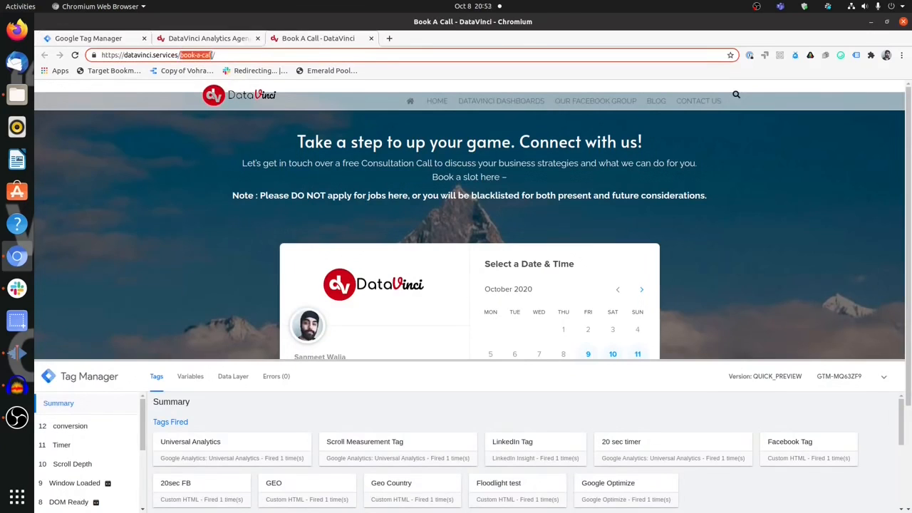
{"action": "left_click", "coordinate": [92, 37]}
{"action": "left_click", "coordinate": [637, 268]}
{"action": "type", "text": "book-a-call/"}
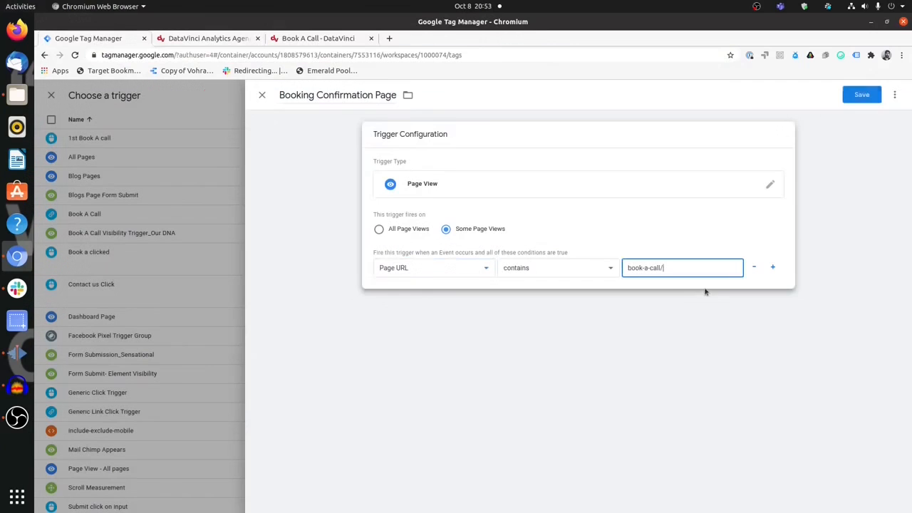
{"action": "left_click", "coordinate": [861, 99]}
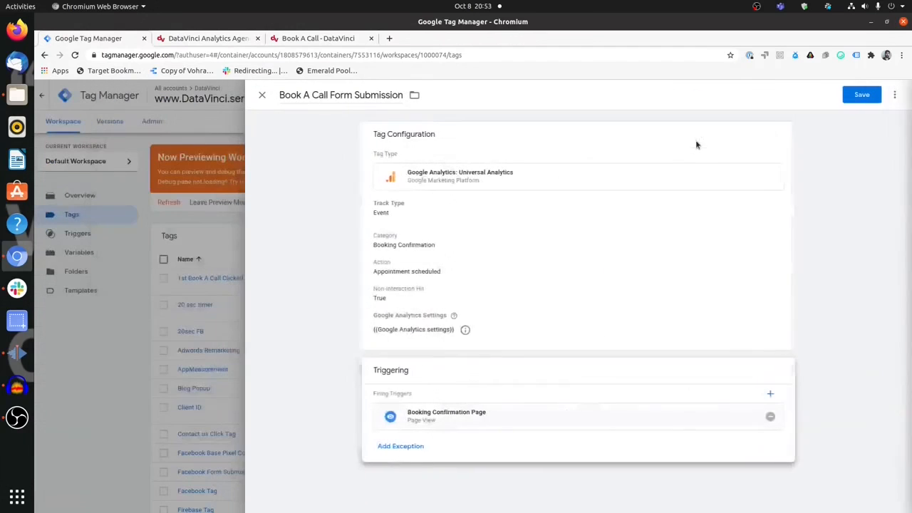
{"action": "left_click", "coordinate": [852, 100]}
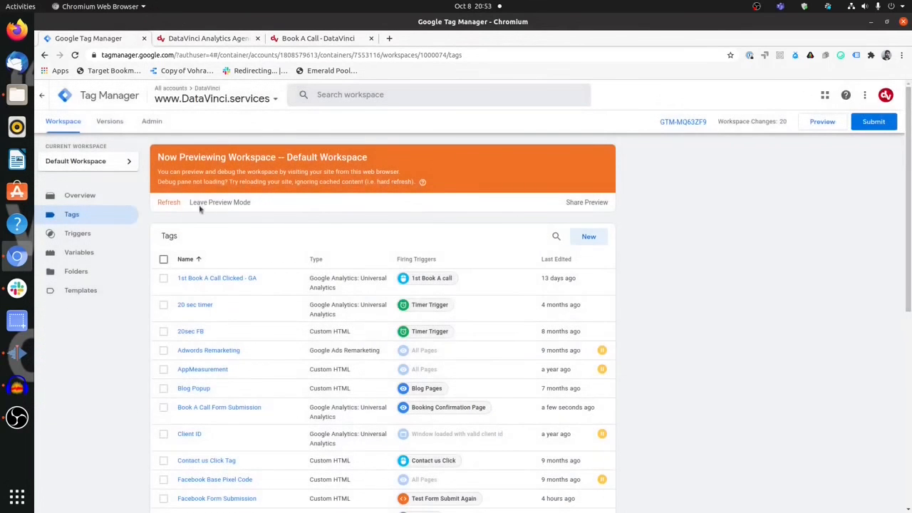
Refresh the GTM preview and reload the Book A Call page with Omnibug open in DevTools.
{"action": "left_click", "coordinate": [171, 203]}
{"action": "left_click", "coordinate": [326, 39]}
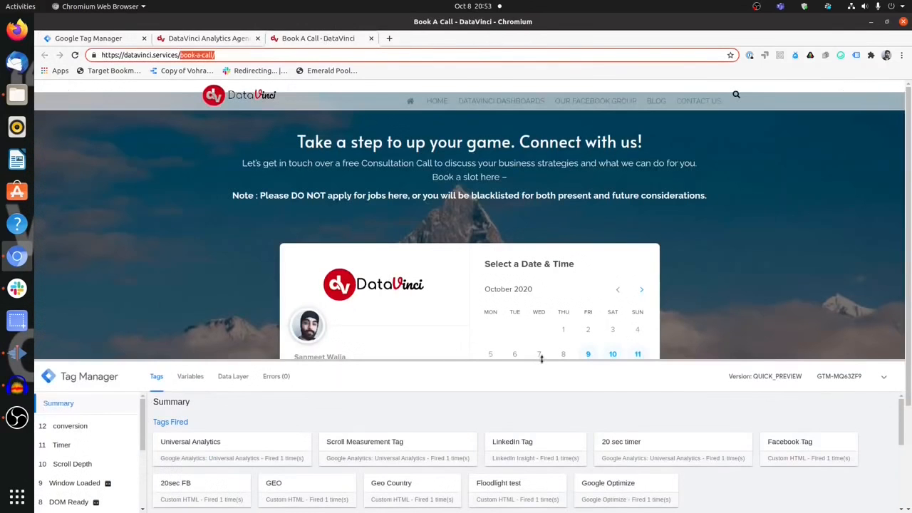
{"action": "key", "text": "ctrl+shift+i"}
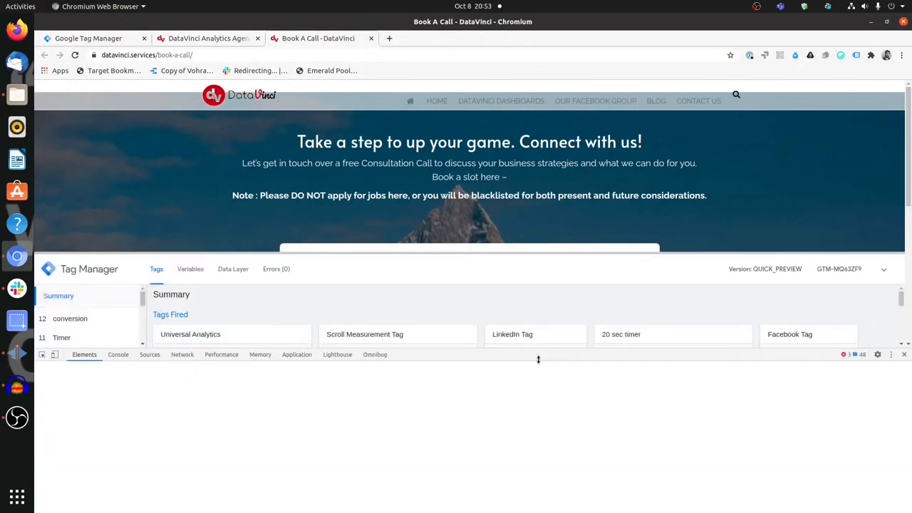
{"action": "left_click", "coordinate": [374, 354]}
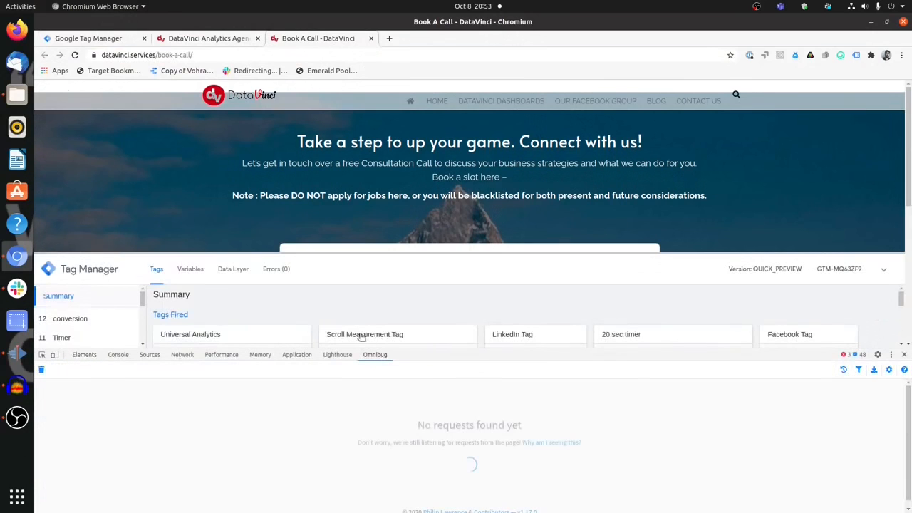
{"action": "left_click", "coordinate": [74, 56]}
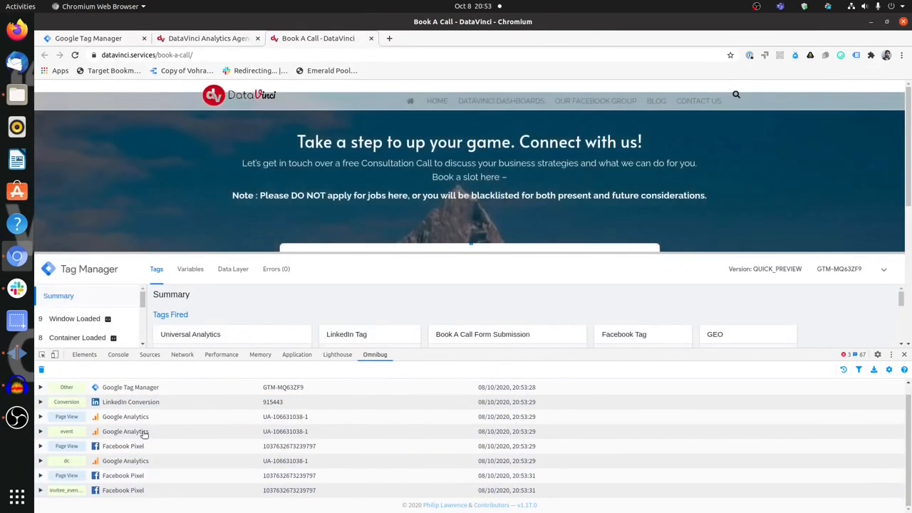
Confirm the GA event hit shows category Booking Confirmation and action Appointment scheduled.
{"action": "left_click", "coordinate": [147, 434]}
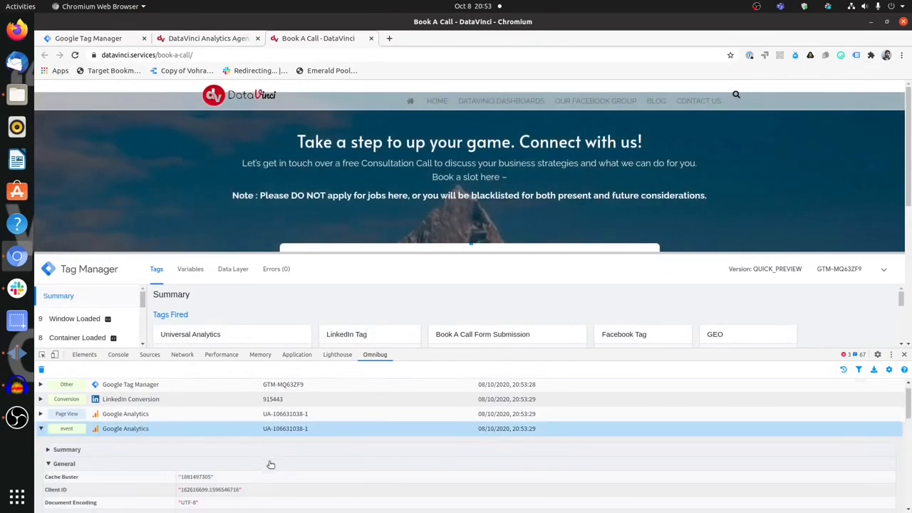
{"action": "scroll", "coordinate": [271, 464], "scroll_direction": "down", "scroll_amount": 6}
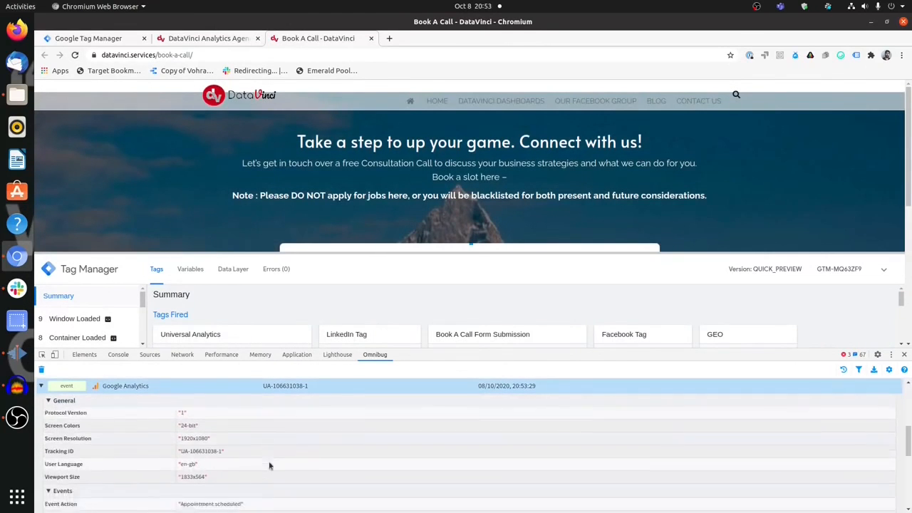
{"action": "scroll", "coordinate": [269, 465], "scroll_direction": "down", "scroll_amount": 1}
{"action": "double_click", "coordinate": [187, 472]}
{"action": "left_click_drag", "start_coordinate": [181, 485], "coordinate": [226, 488]}
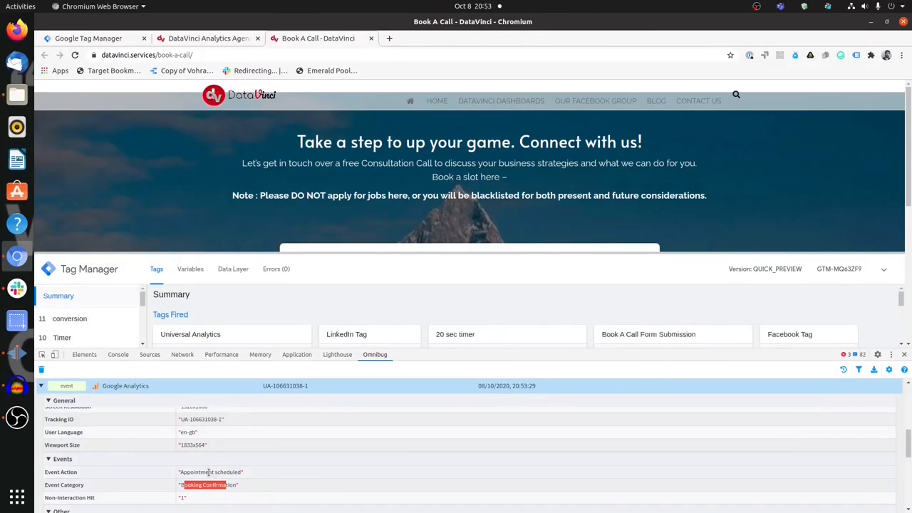
{"action": "scroll", "coordinate": [214, 472], "scroll_direction": "down", "scroll_amount": 2}
{"action": "scroll", "coordinate": [223, 472], "scroll_direction": "up", "scroll_amount": 2}
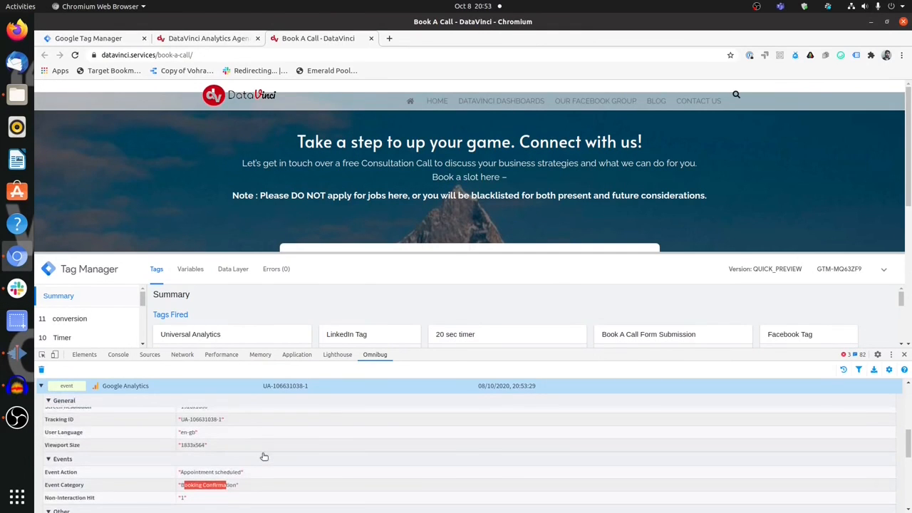
{"action": "scroll", "coordinate": [371, 413], "scroll_direction": "up", "scroll_amount": 2}
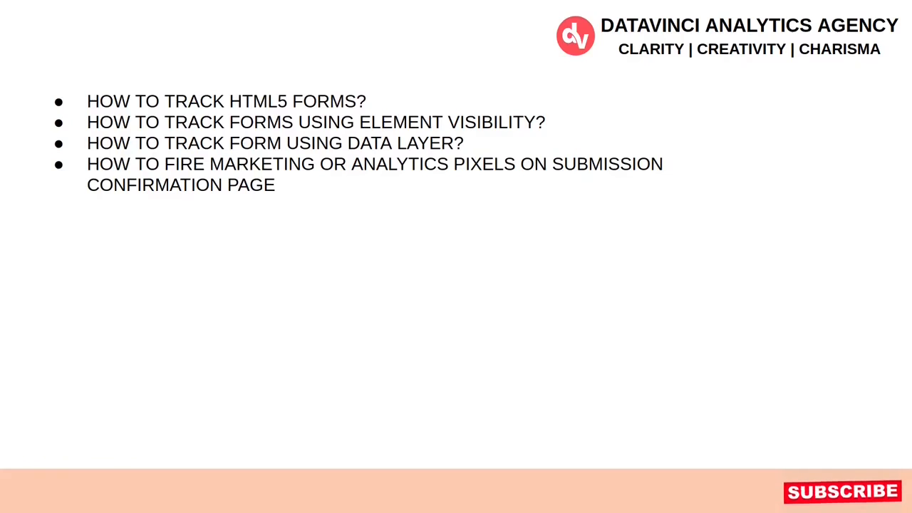